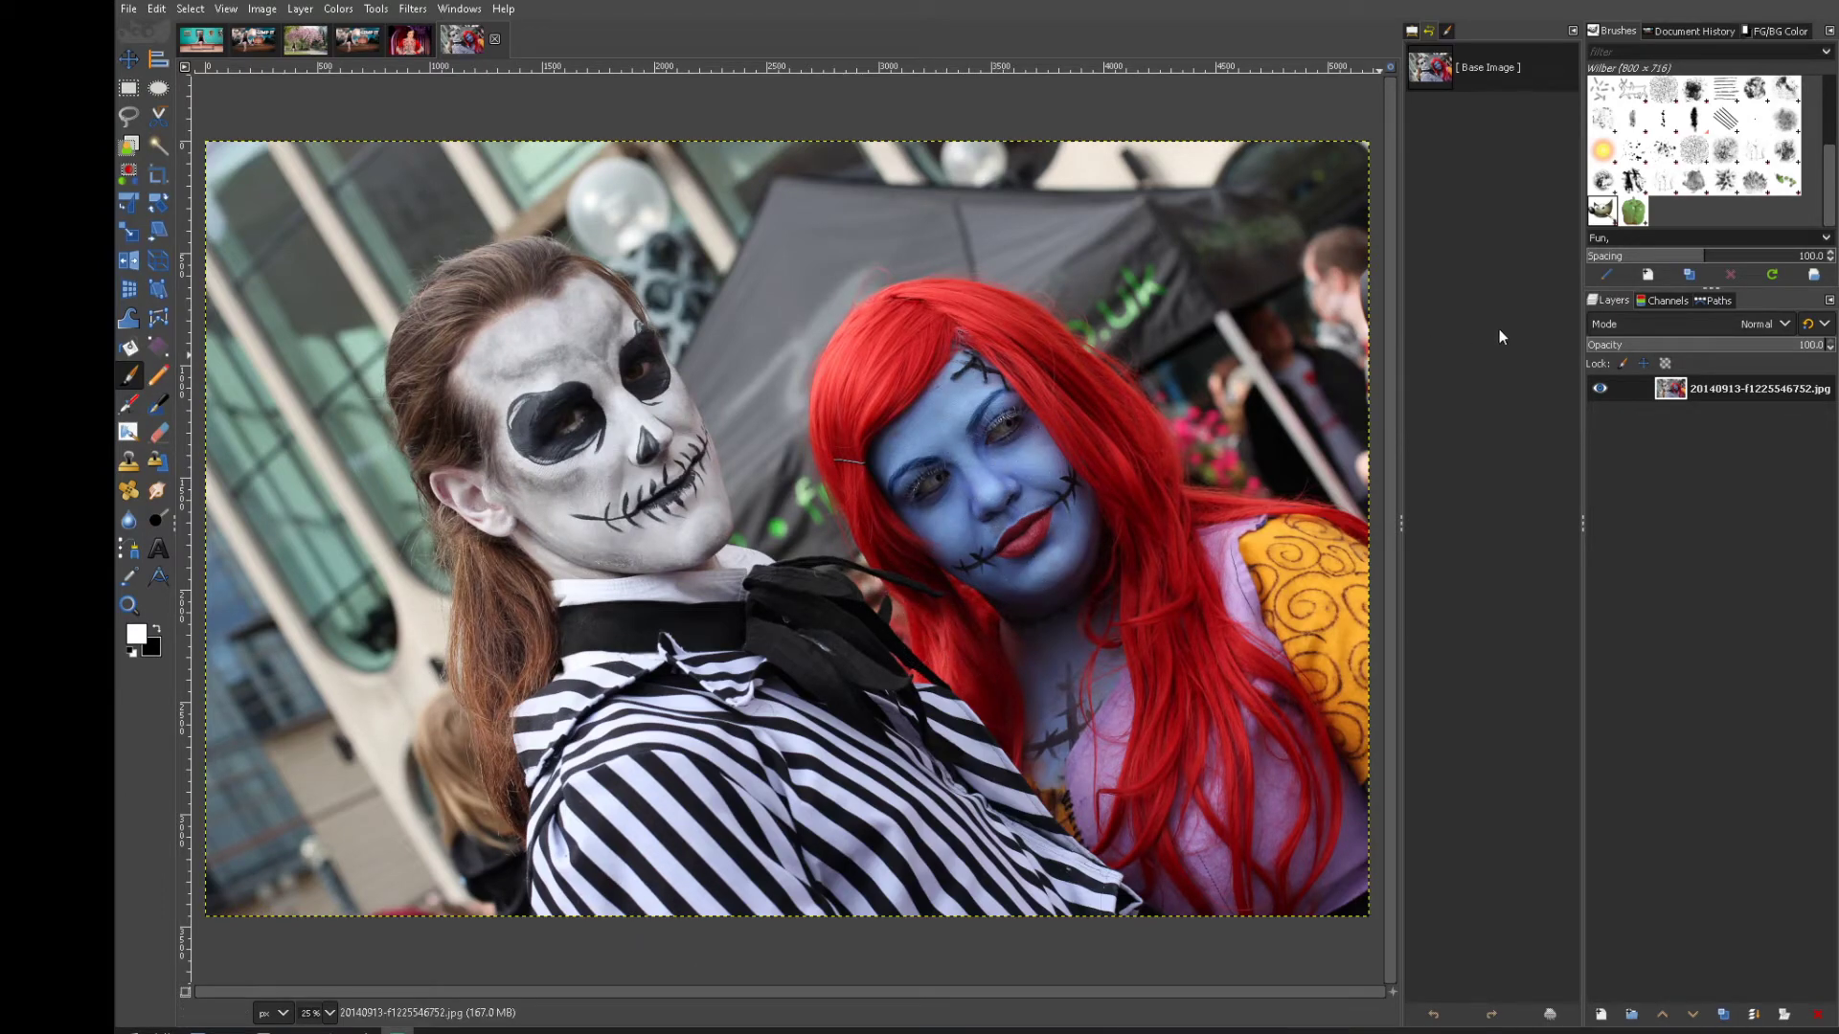
Compare the woman-in-red photo with the skeleton couple photo, ending on the couple photo
left_click(409, 41)
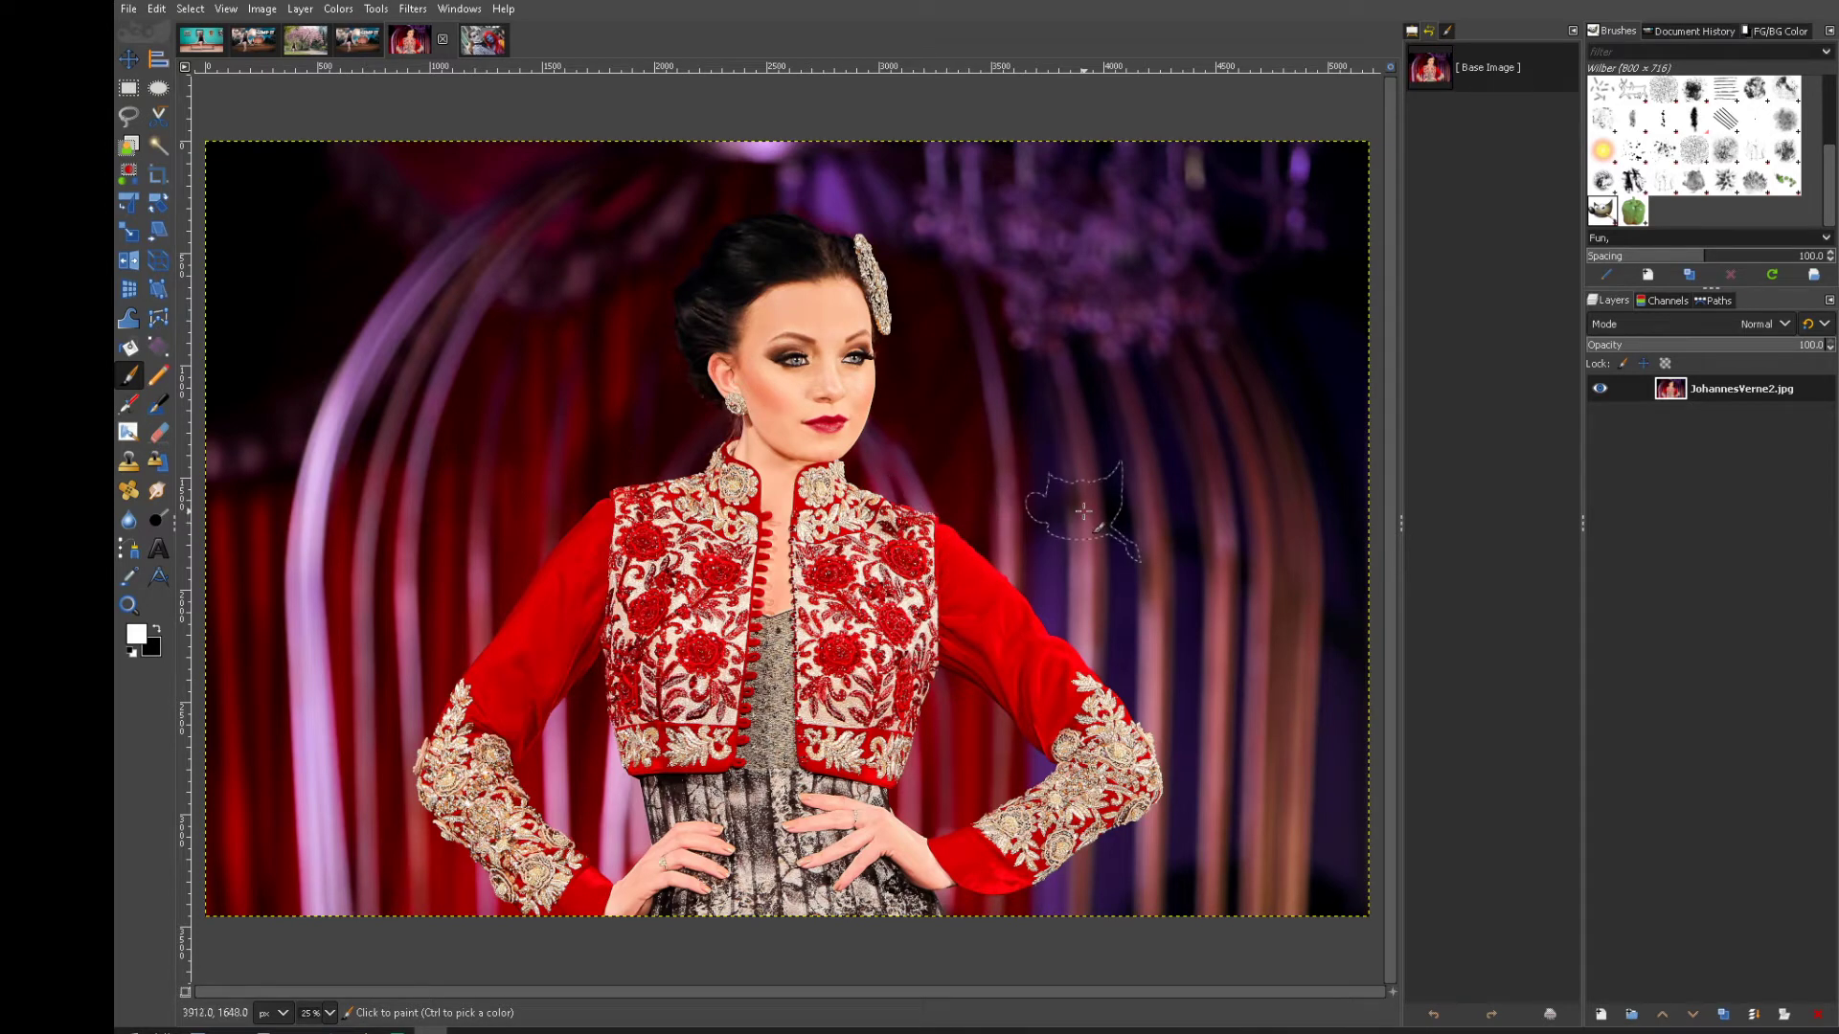
left_click(482, 39)
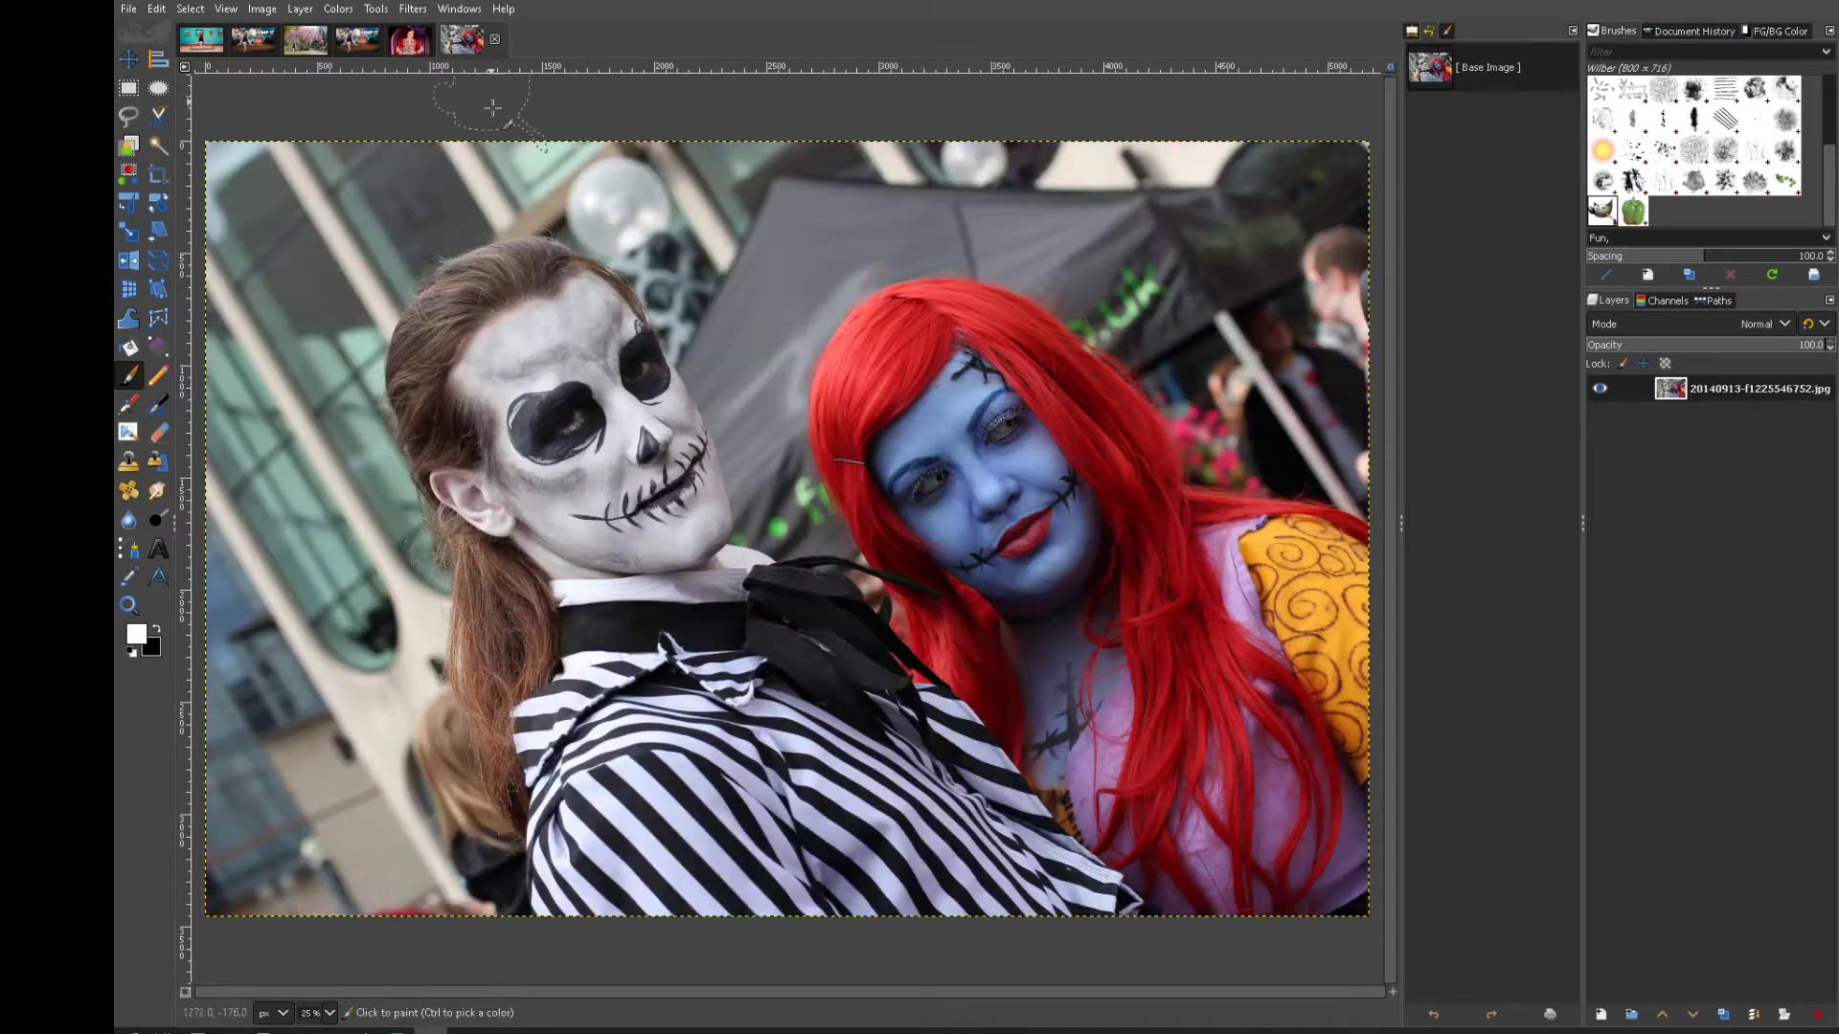
left_click(412, 43)
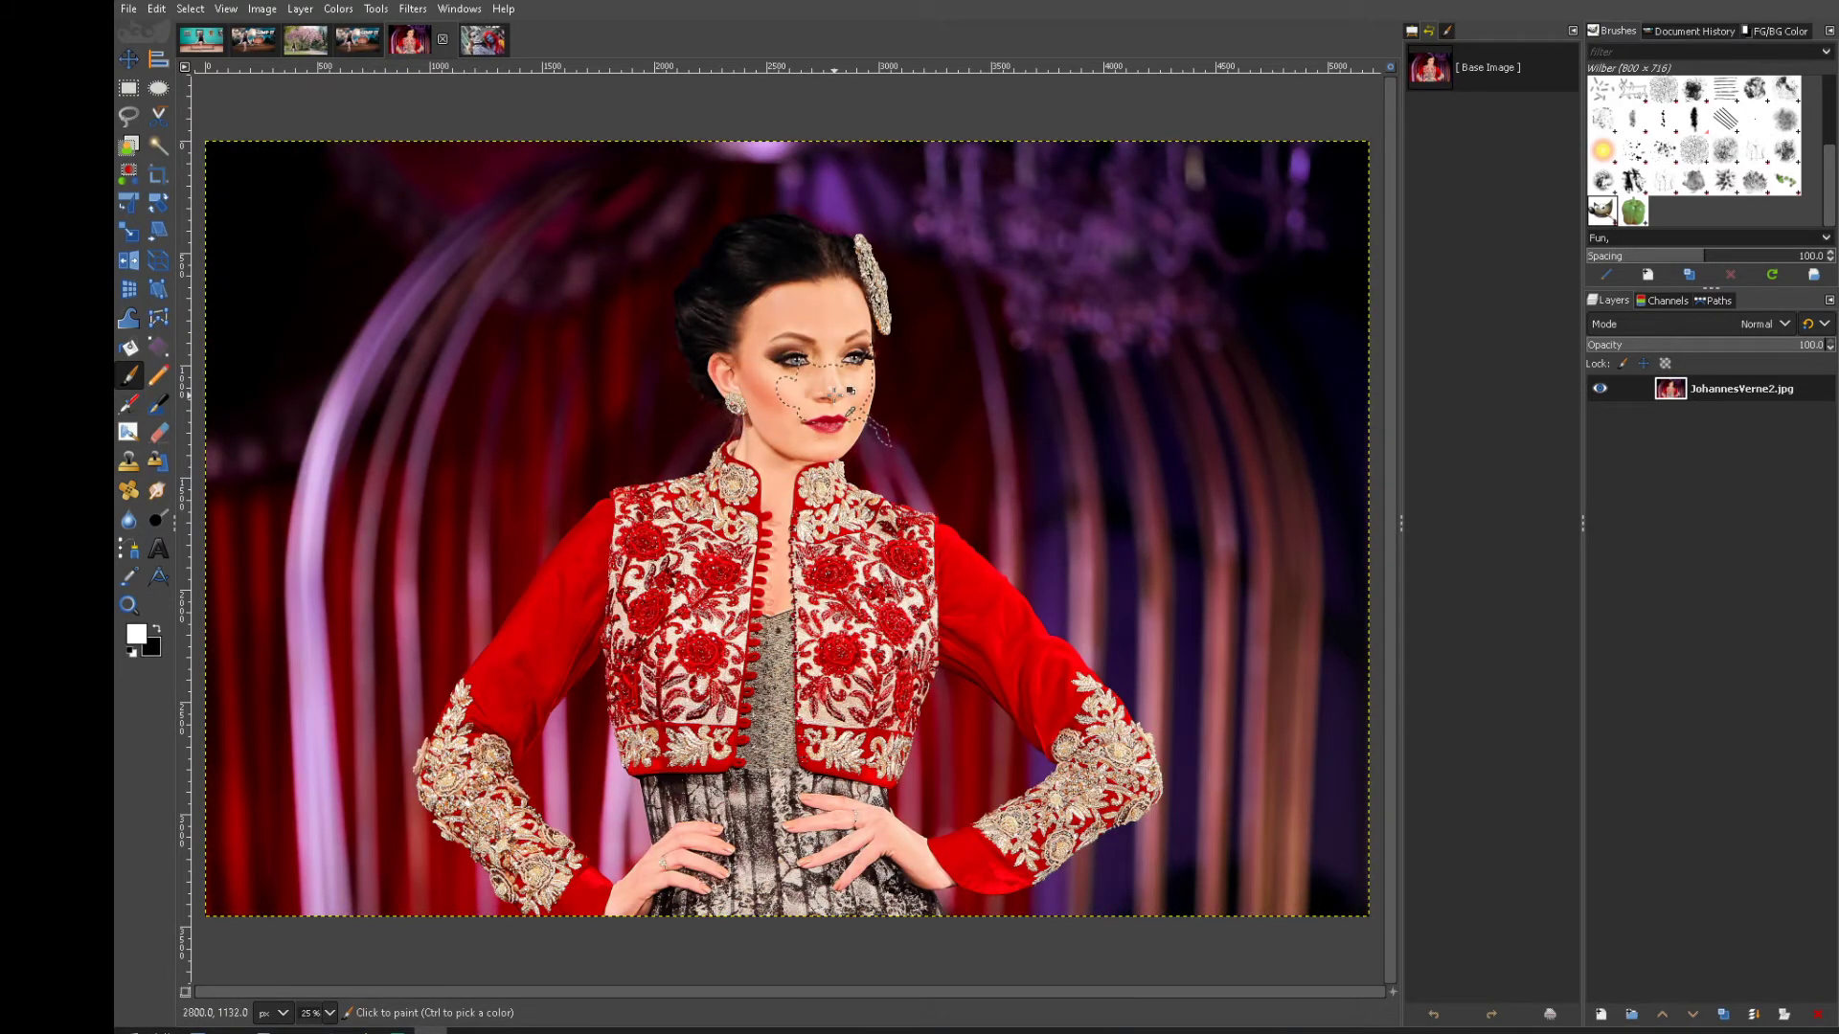
scroll(842, 397, "up", 2)
scroll(843, 397, "up", 2)
scroll(842, 398, "down", 3)
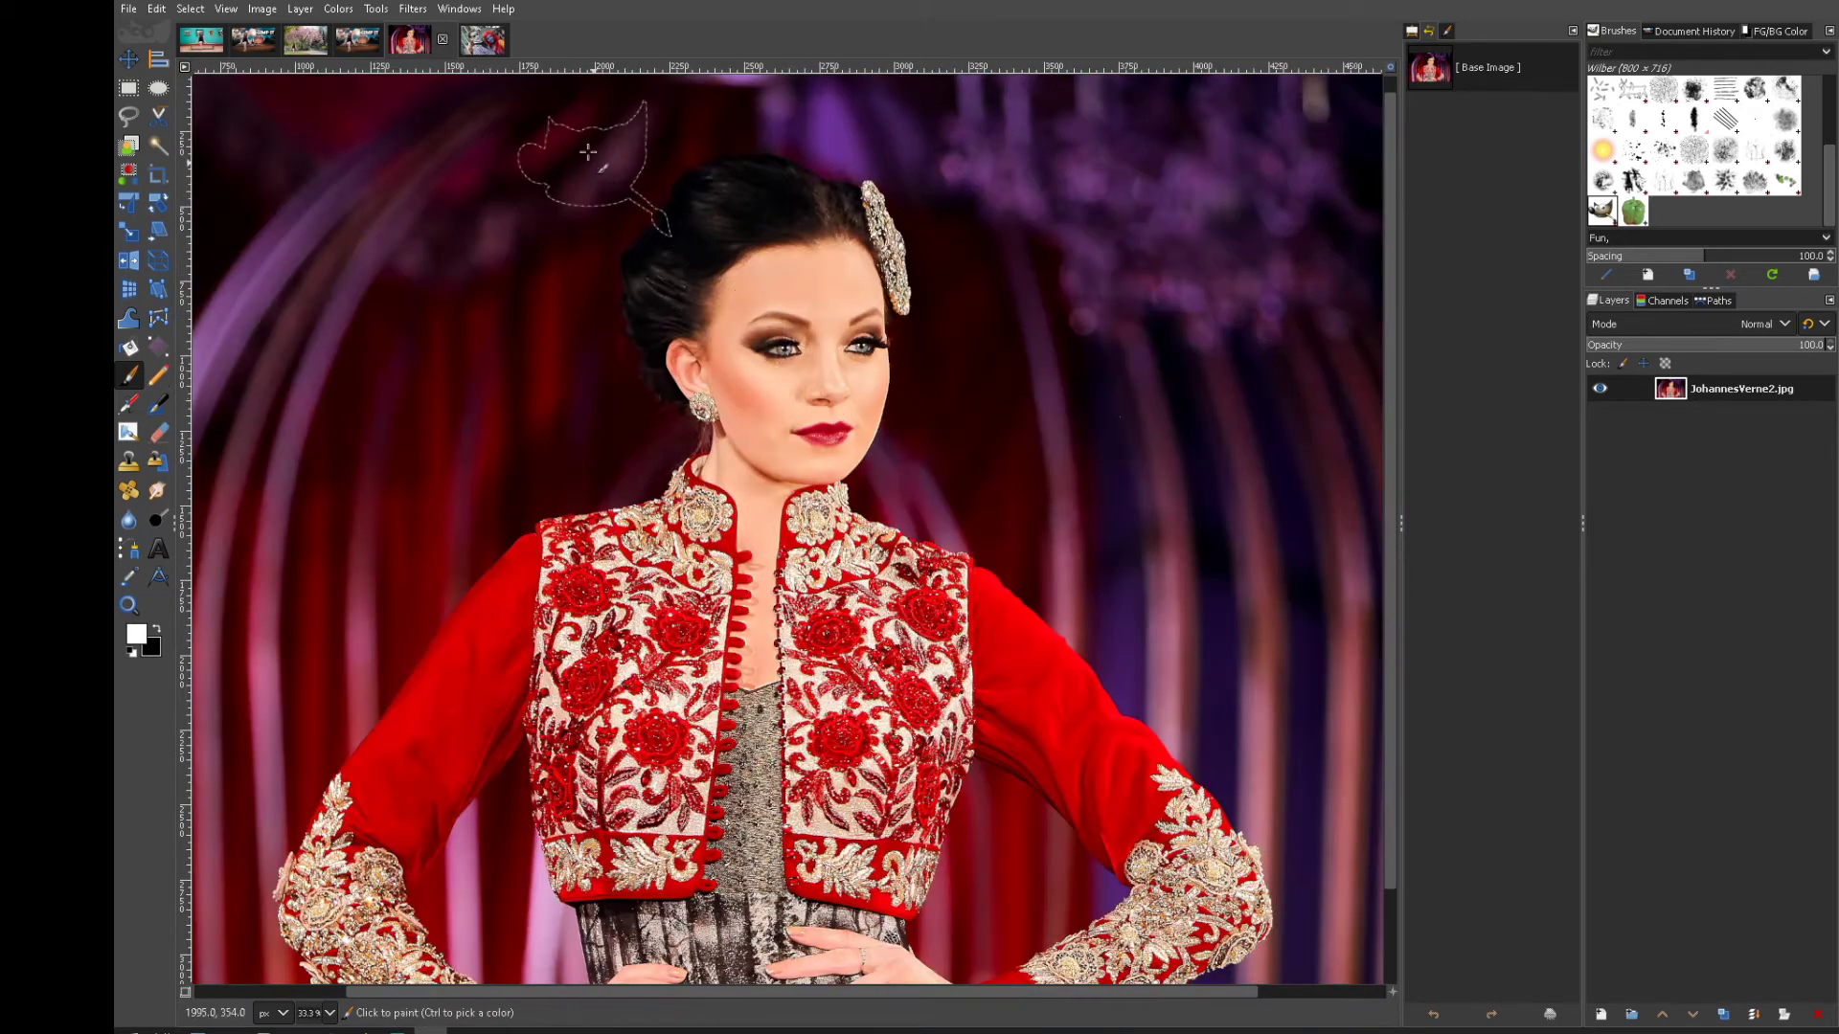
left_click(495, 45)
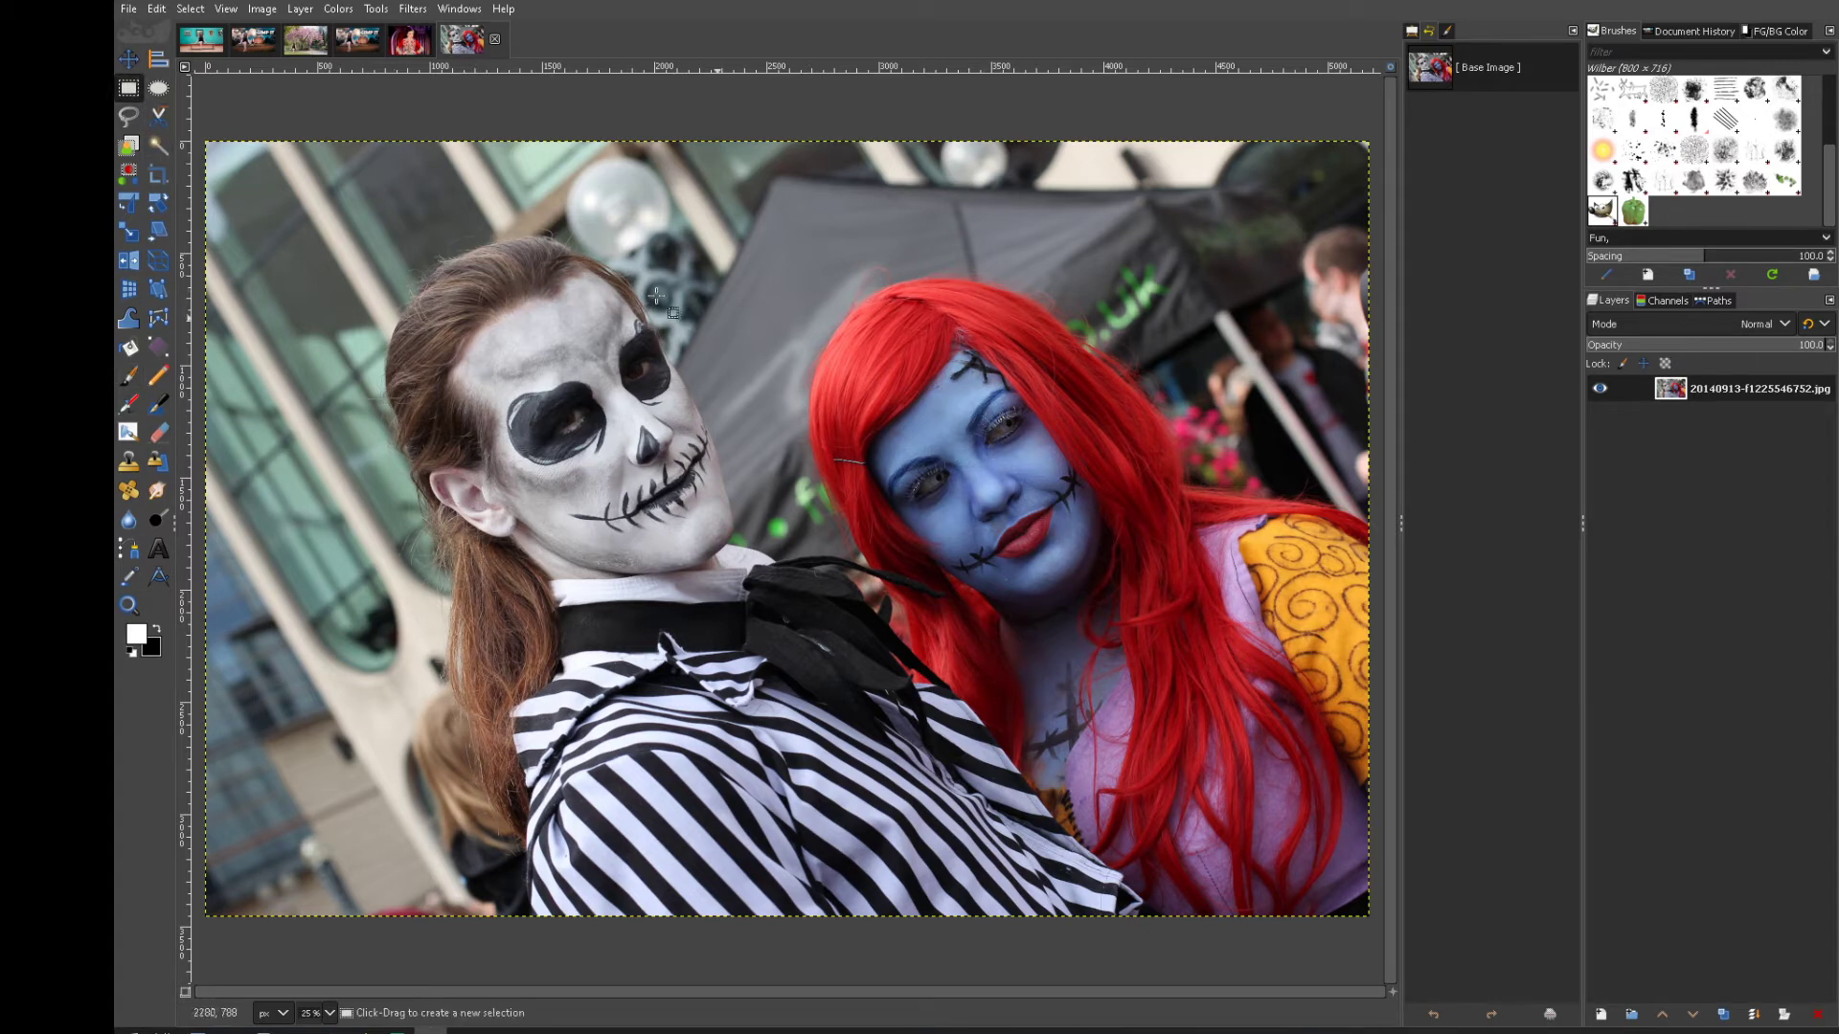
Trace a freehand selection around the blue-faced woman's head and red wig
left_click(129, 117)
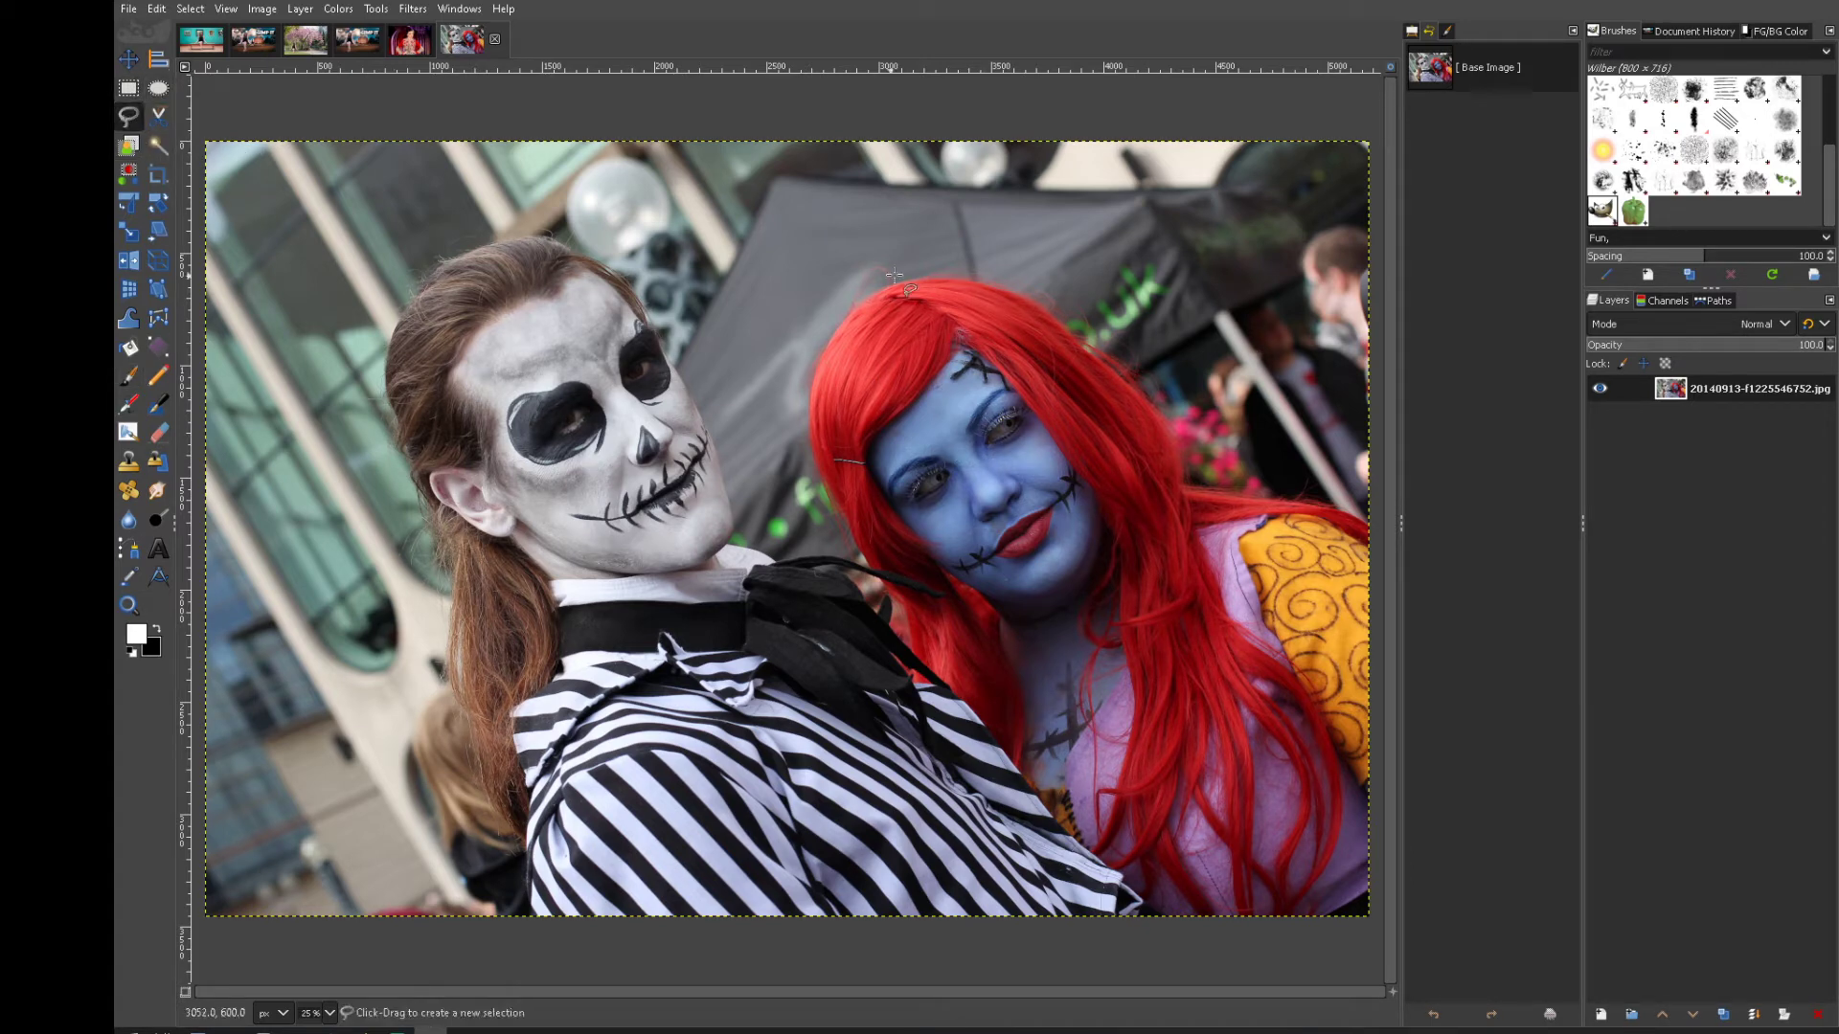
left_click_drag(1120, 314, 970, 246)
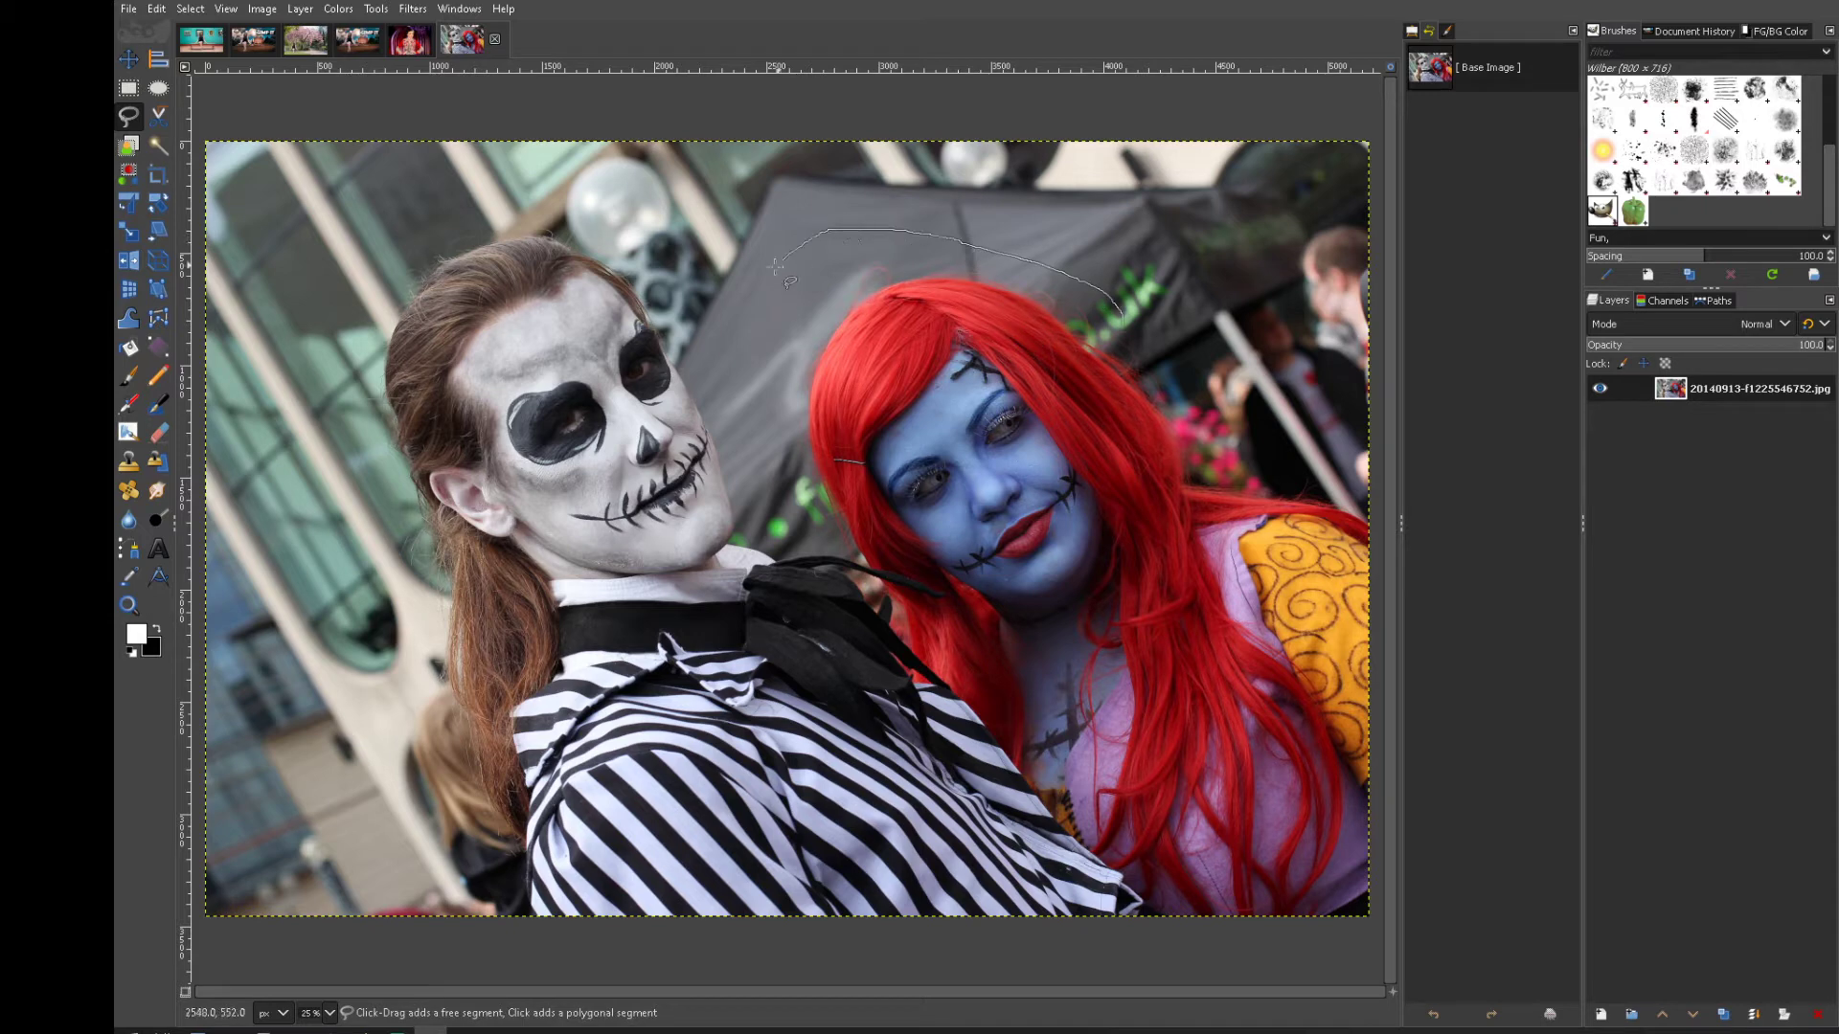
mouse_move(787, 486)
left_mouse_down()
mouse_move(830, 593)
mouse_move(986, 690)
left_mouse_up()
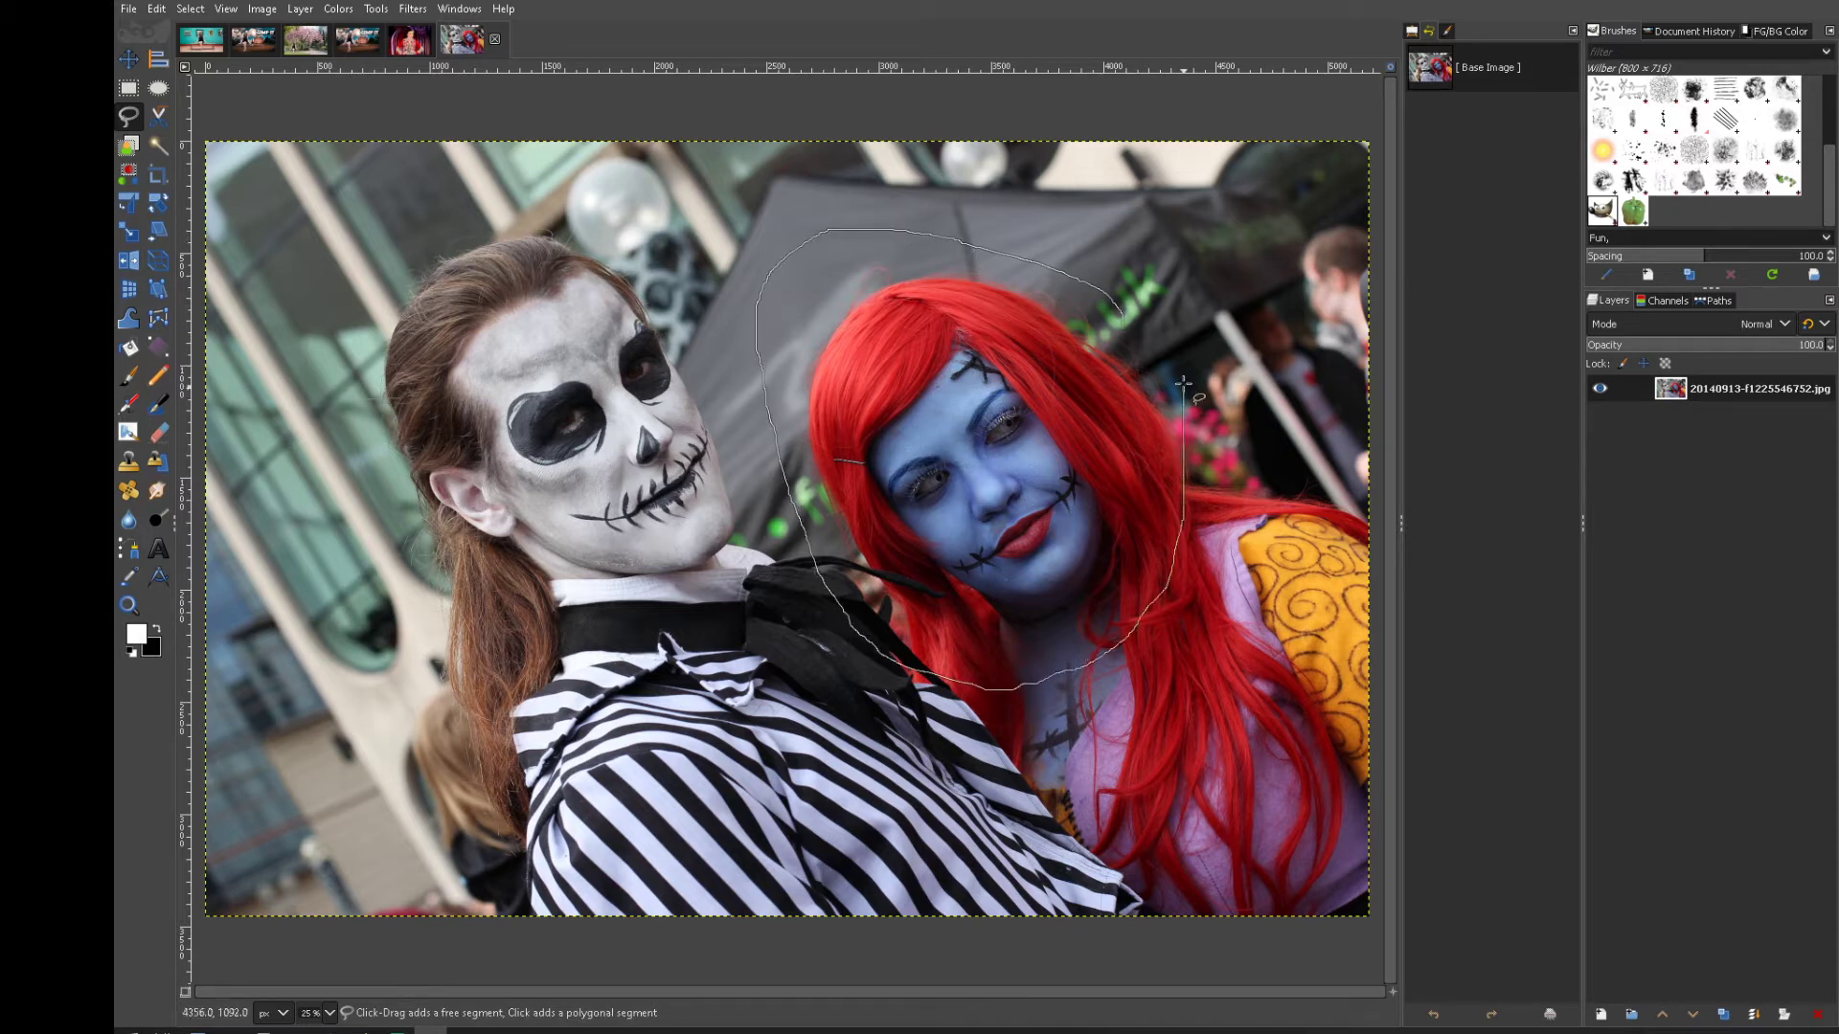
left_click_drag(1115, 289, 1109, 290)
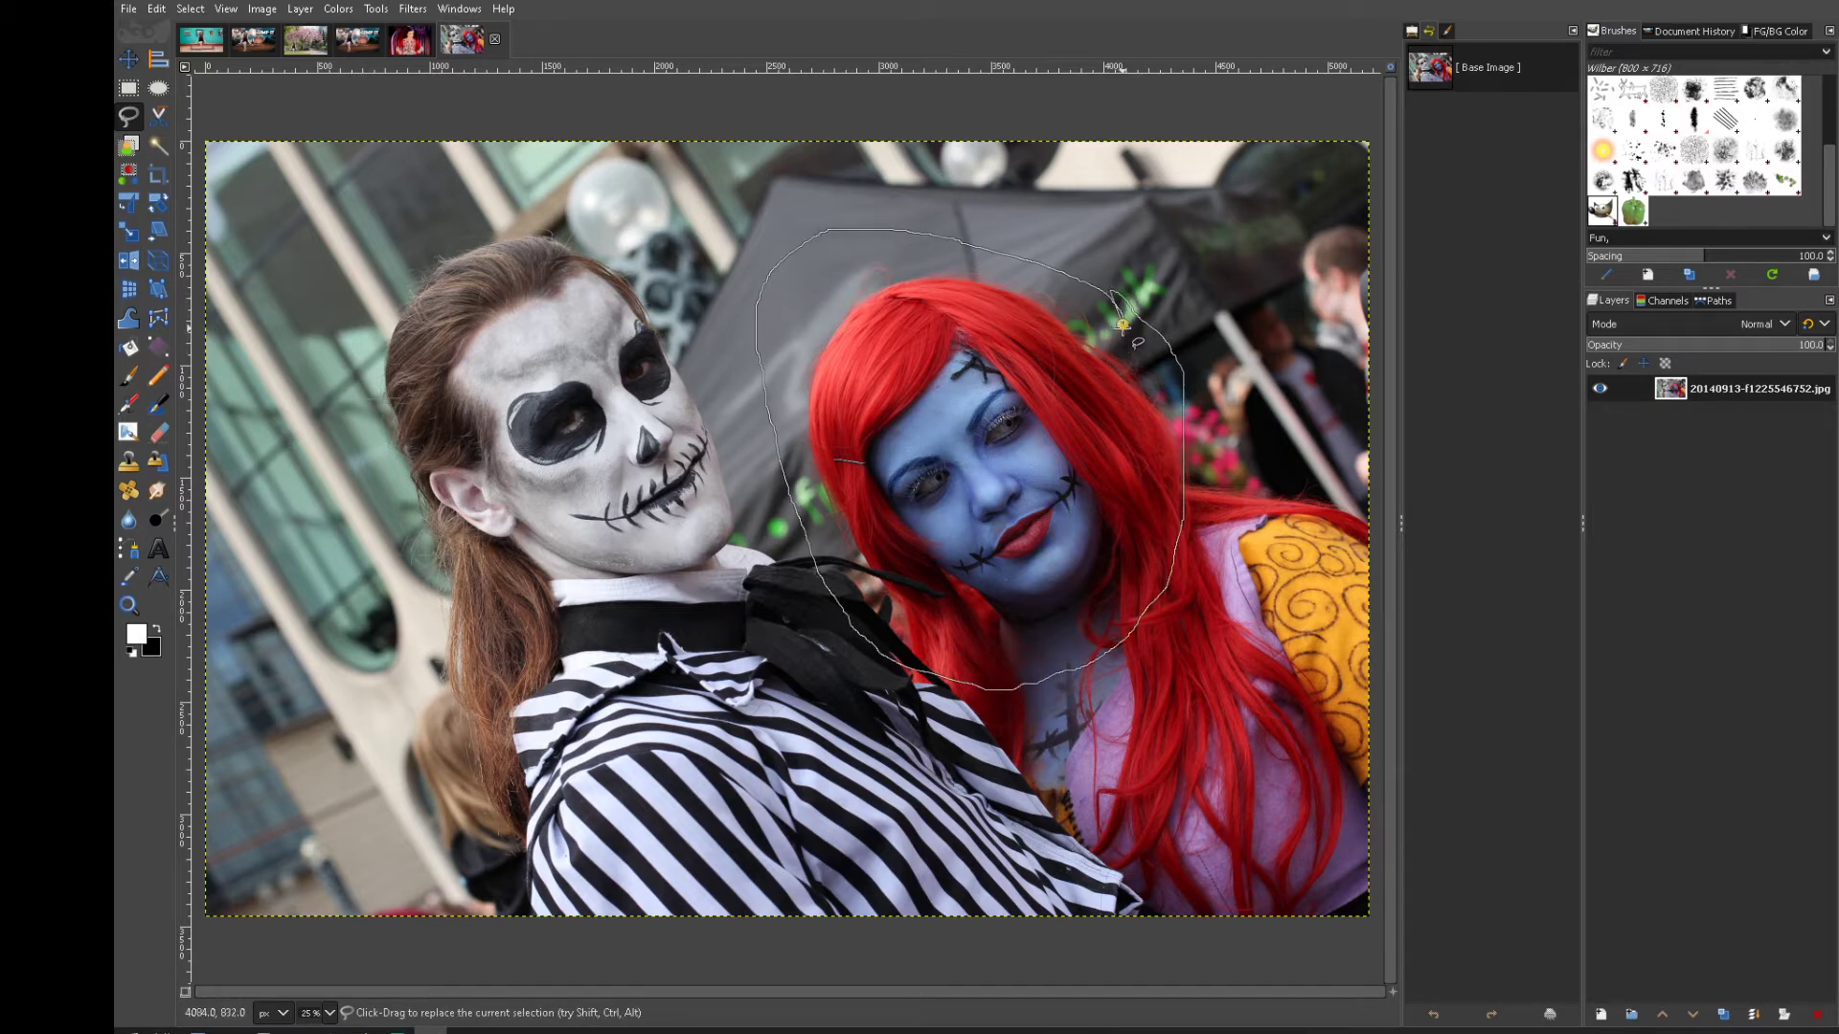
key("Return")
Copy the selected head to the clipboard from the canvas menu
right_click(1027, 452)
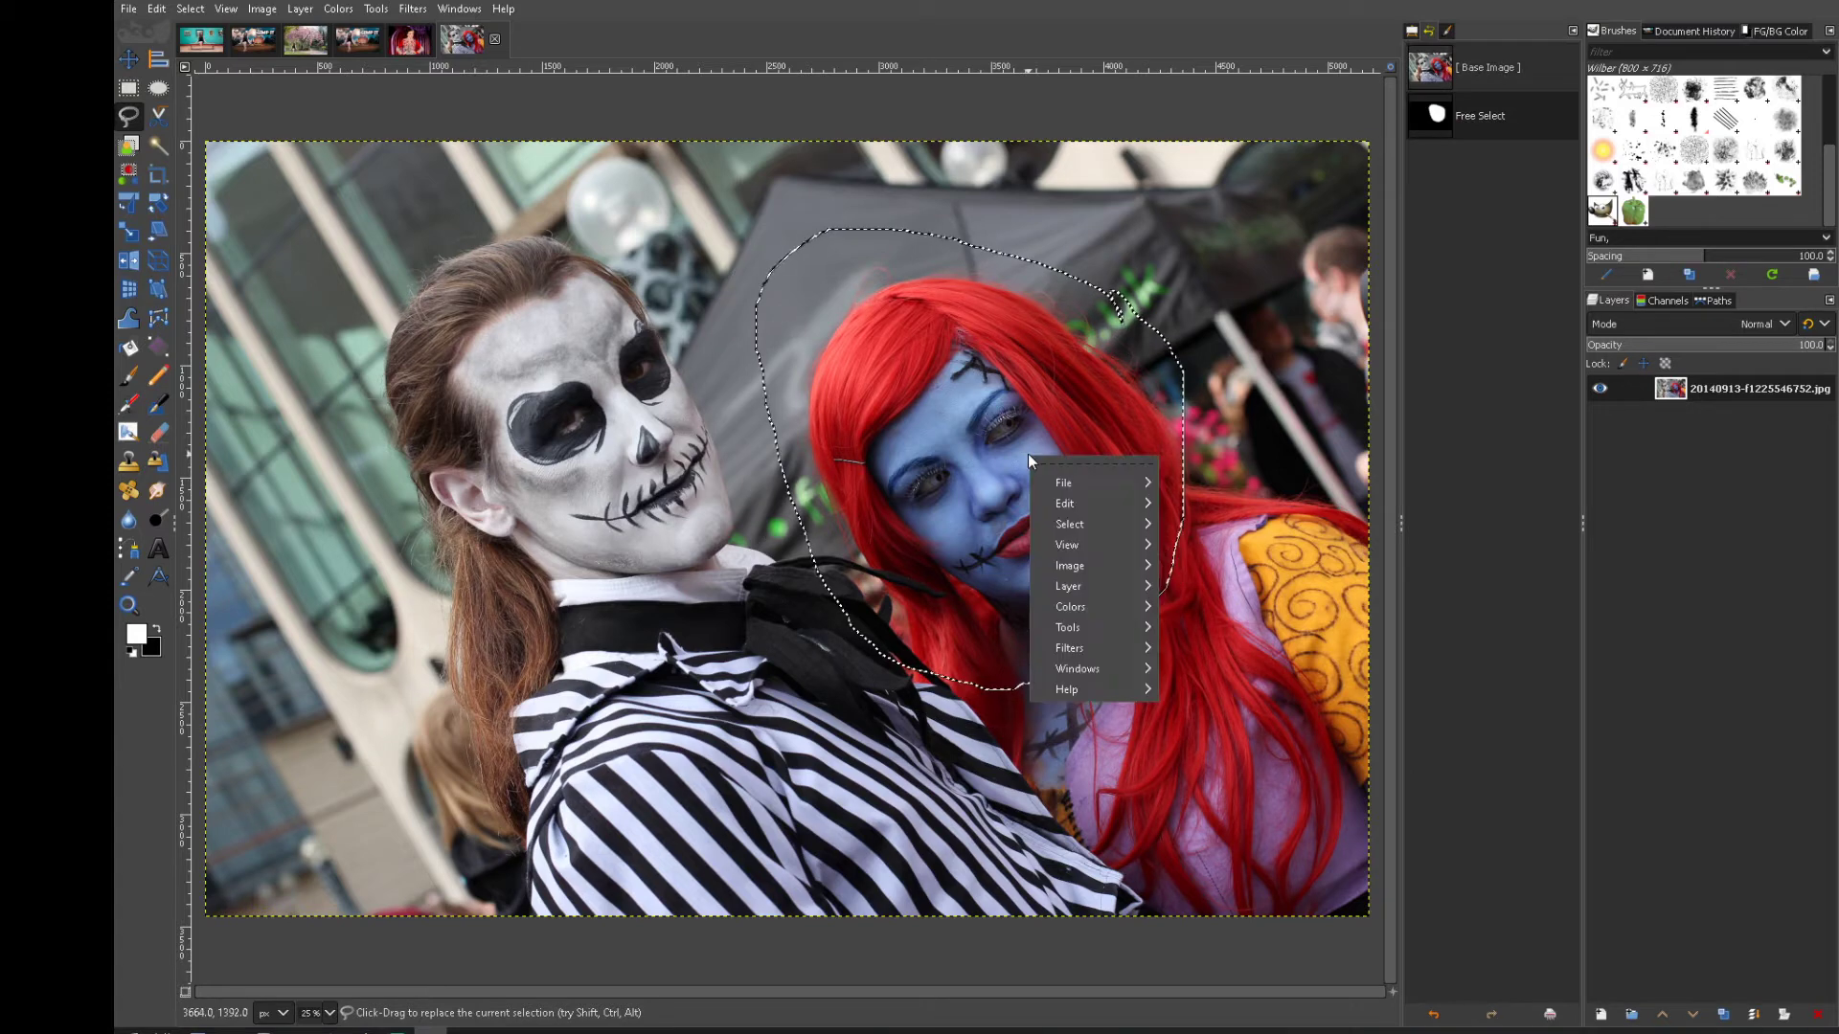
mouse_move(1098, 524)
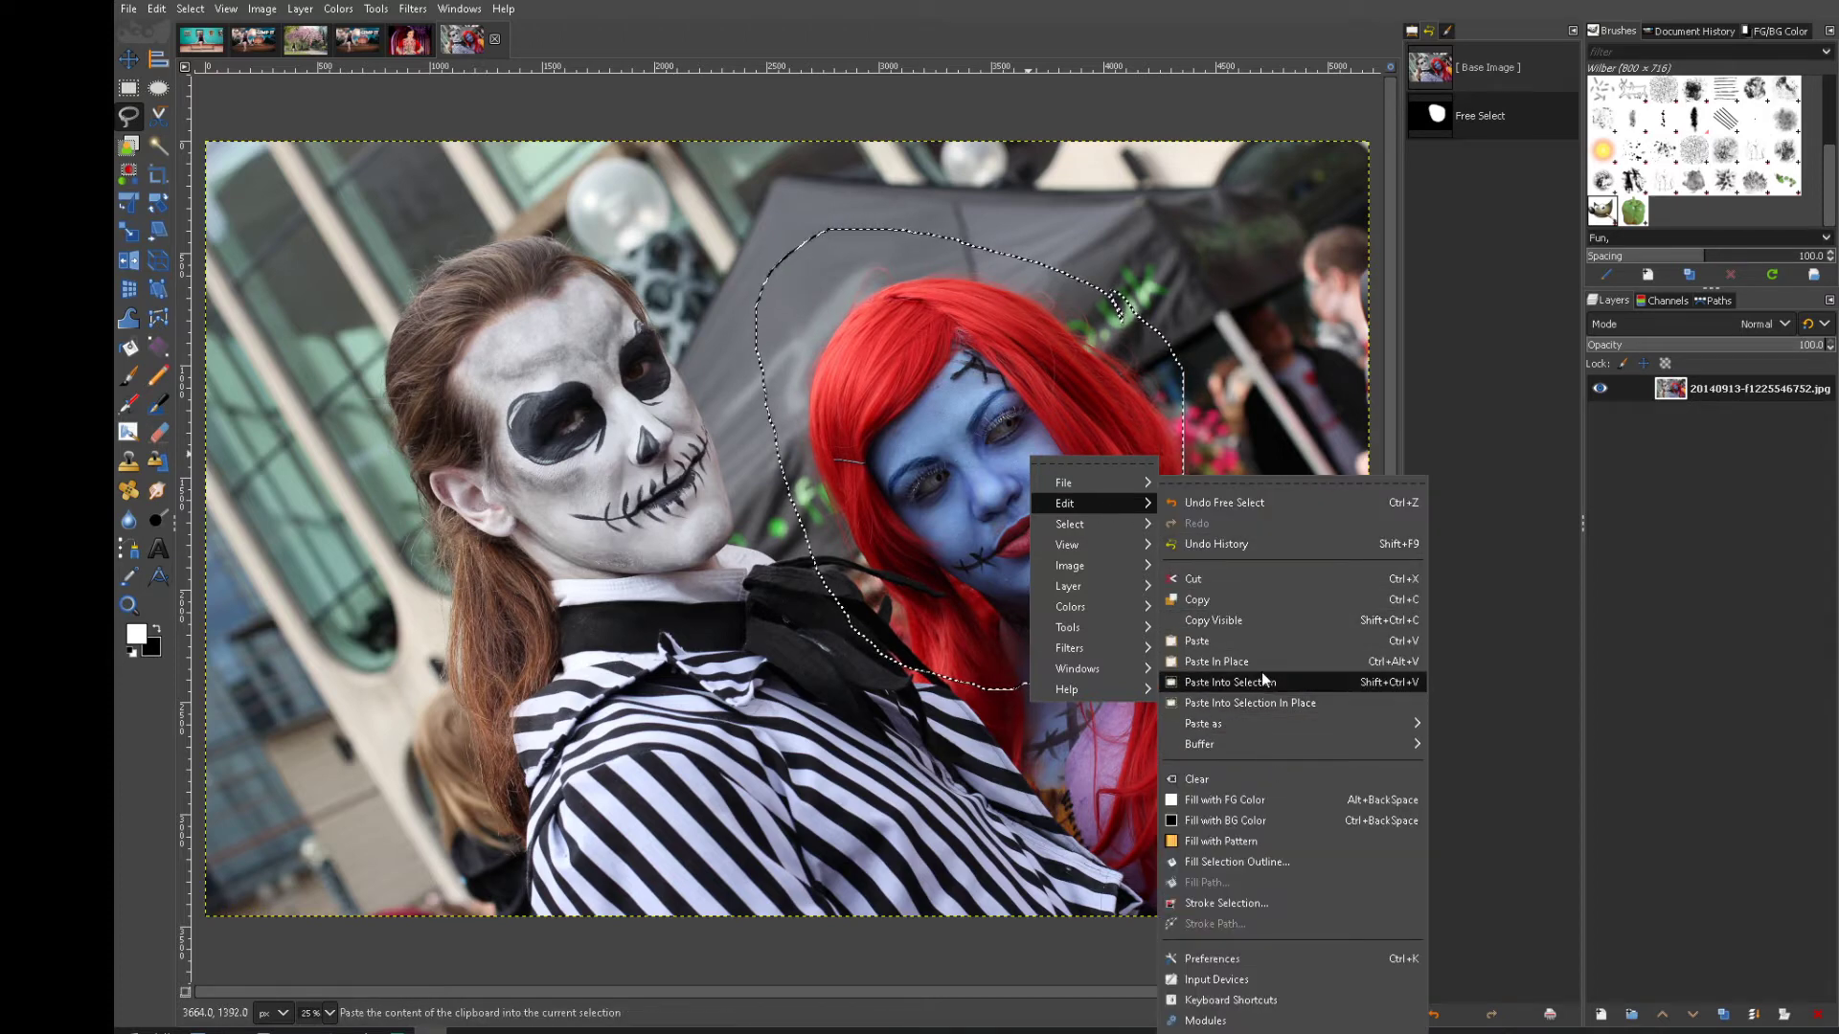
left_click(1254, 600)
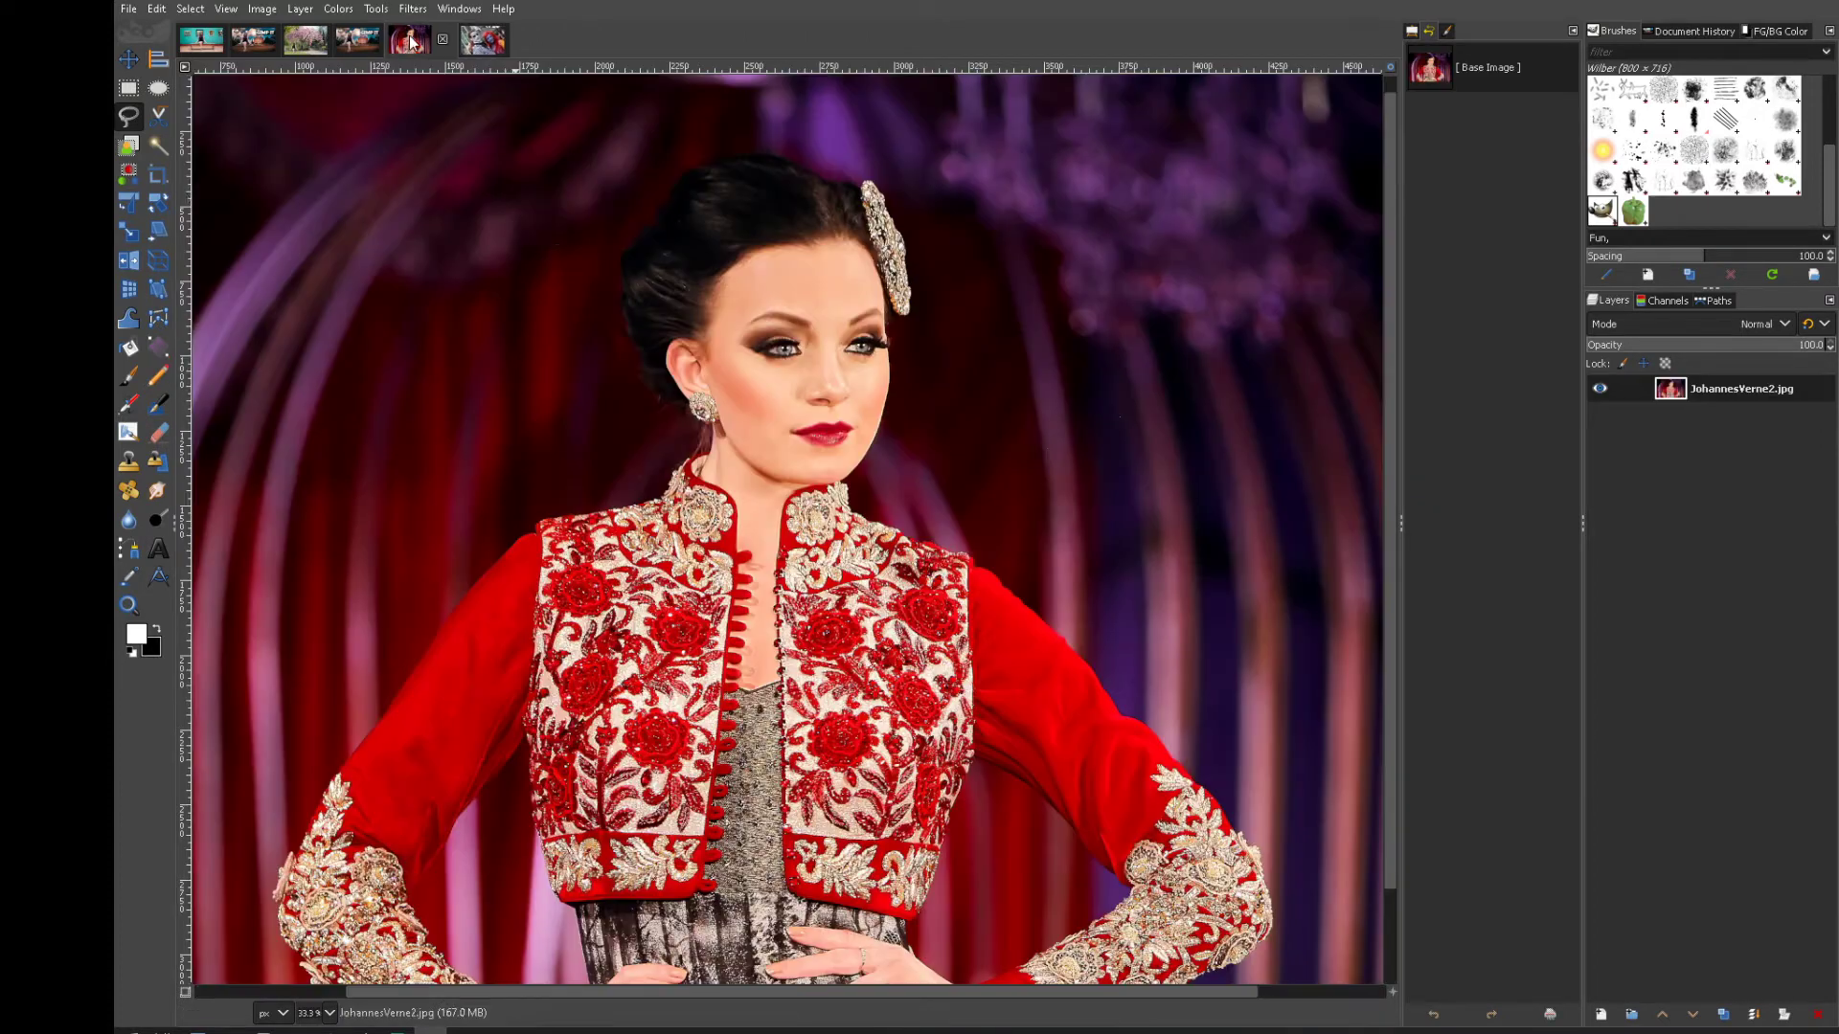
Paste the copied head onto the woman-in-red photo and rotate it 36.6° upright
left_click(409, 40)
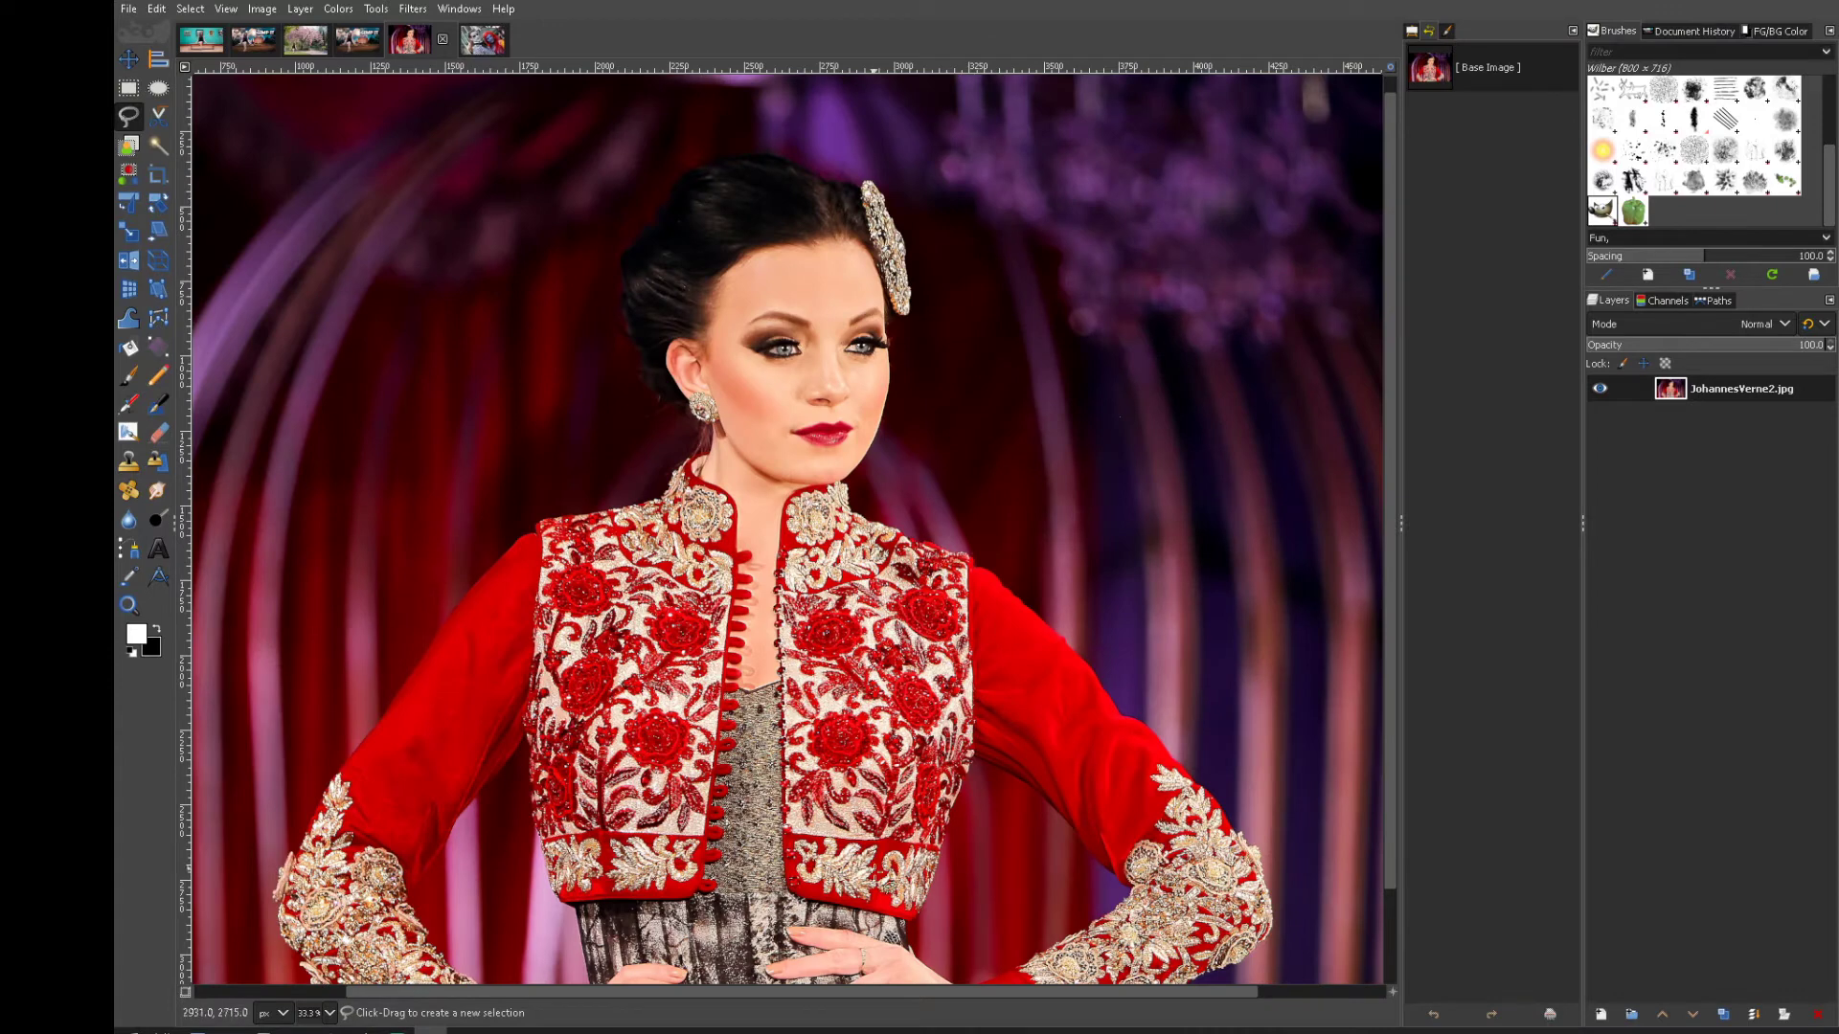
scroll(1251, 992, "left", 2)
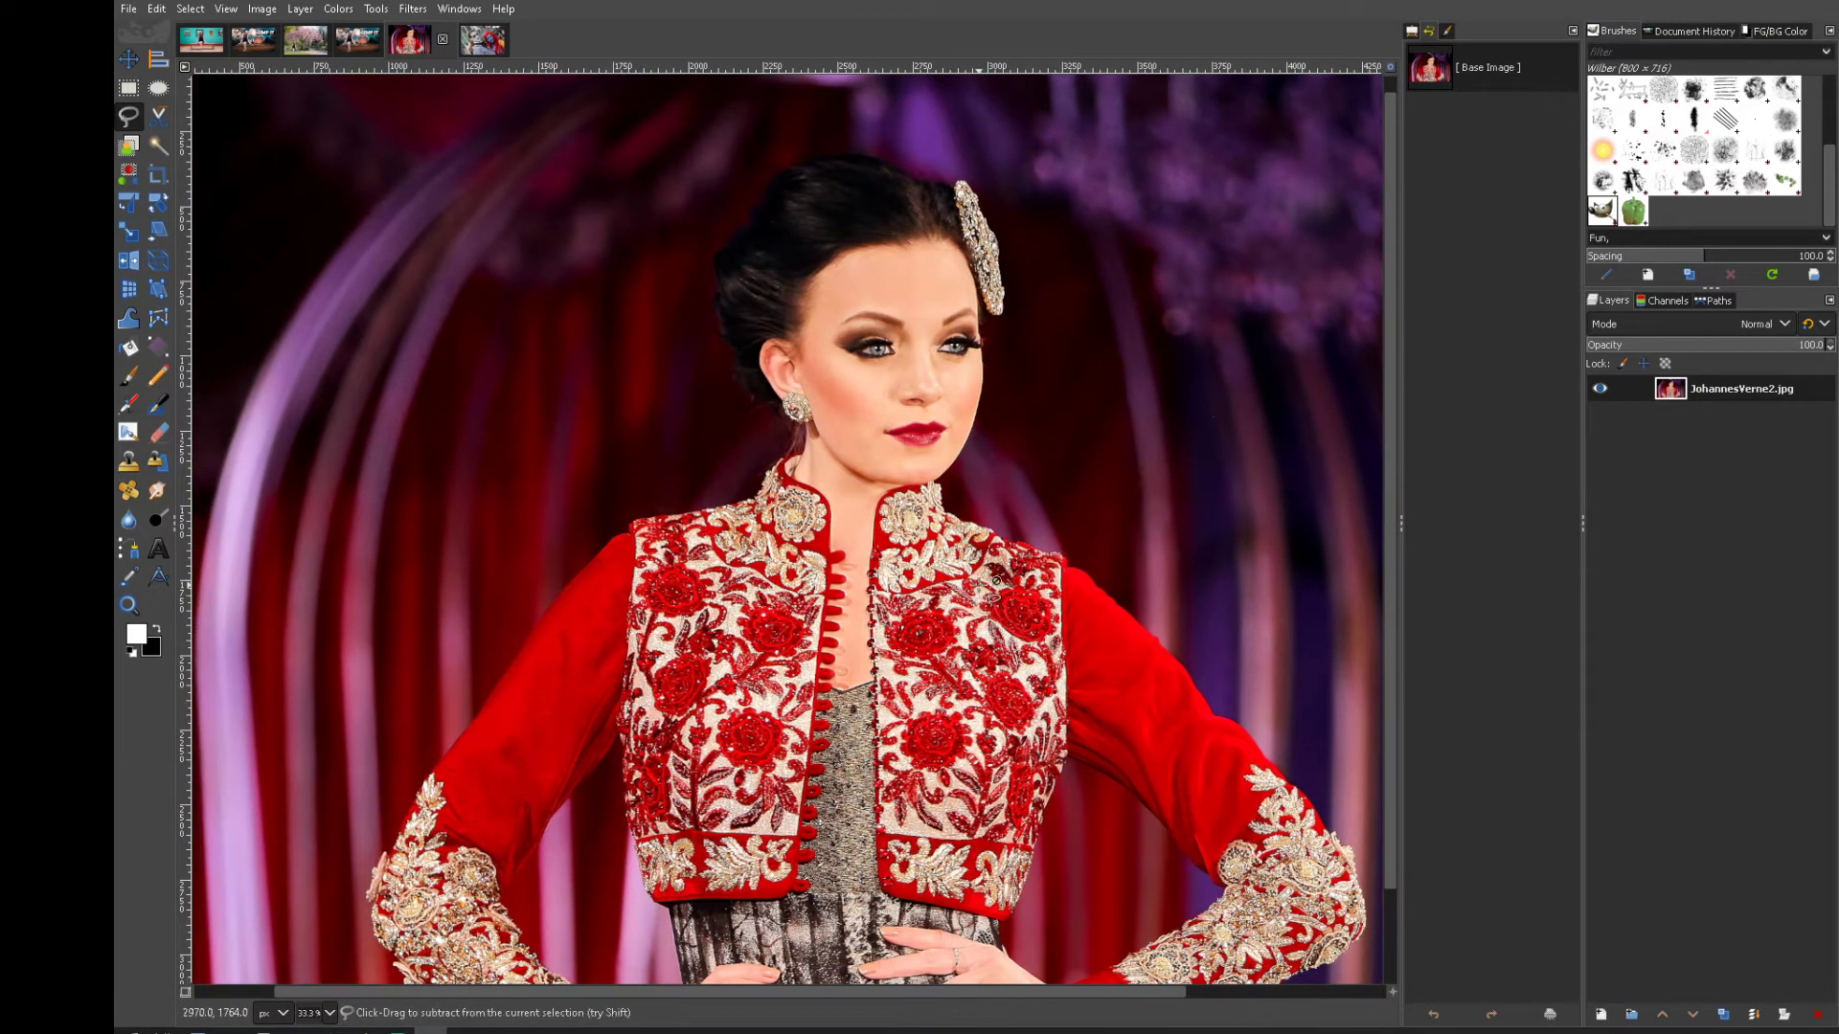
key("ctrl+v")
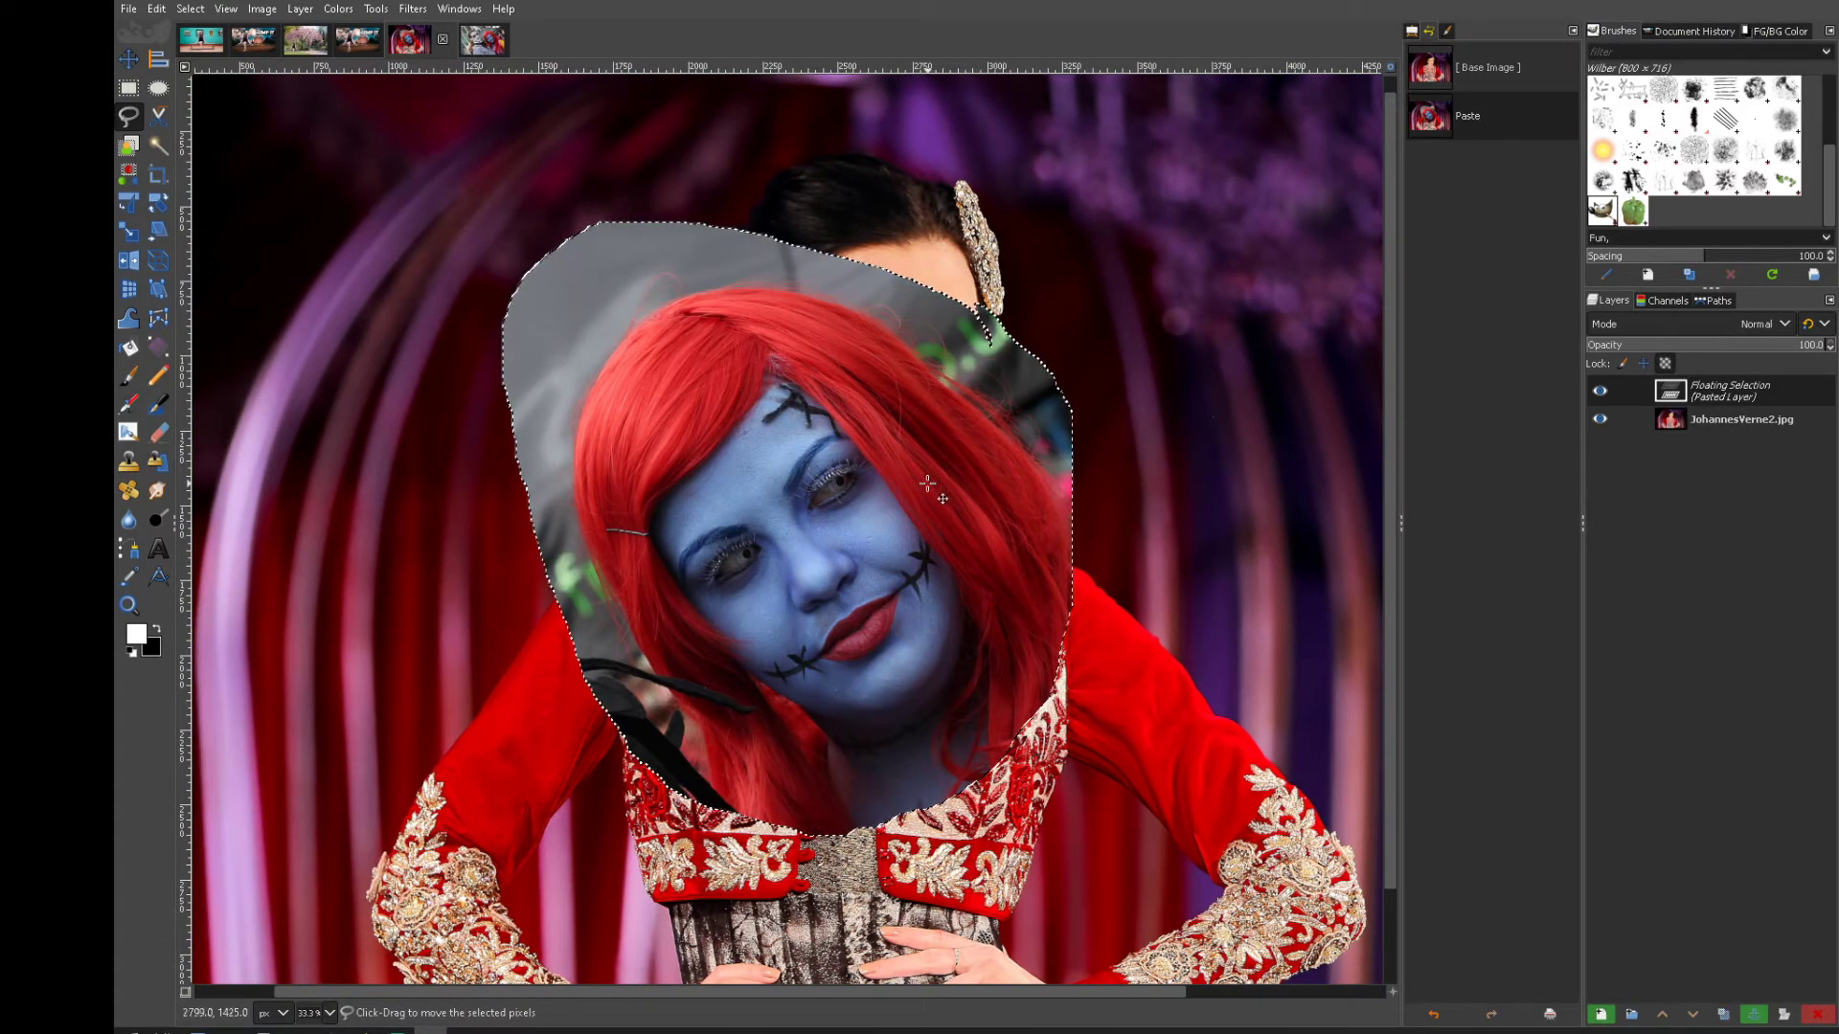
left_click(158, 203)
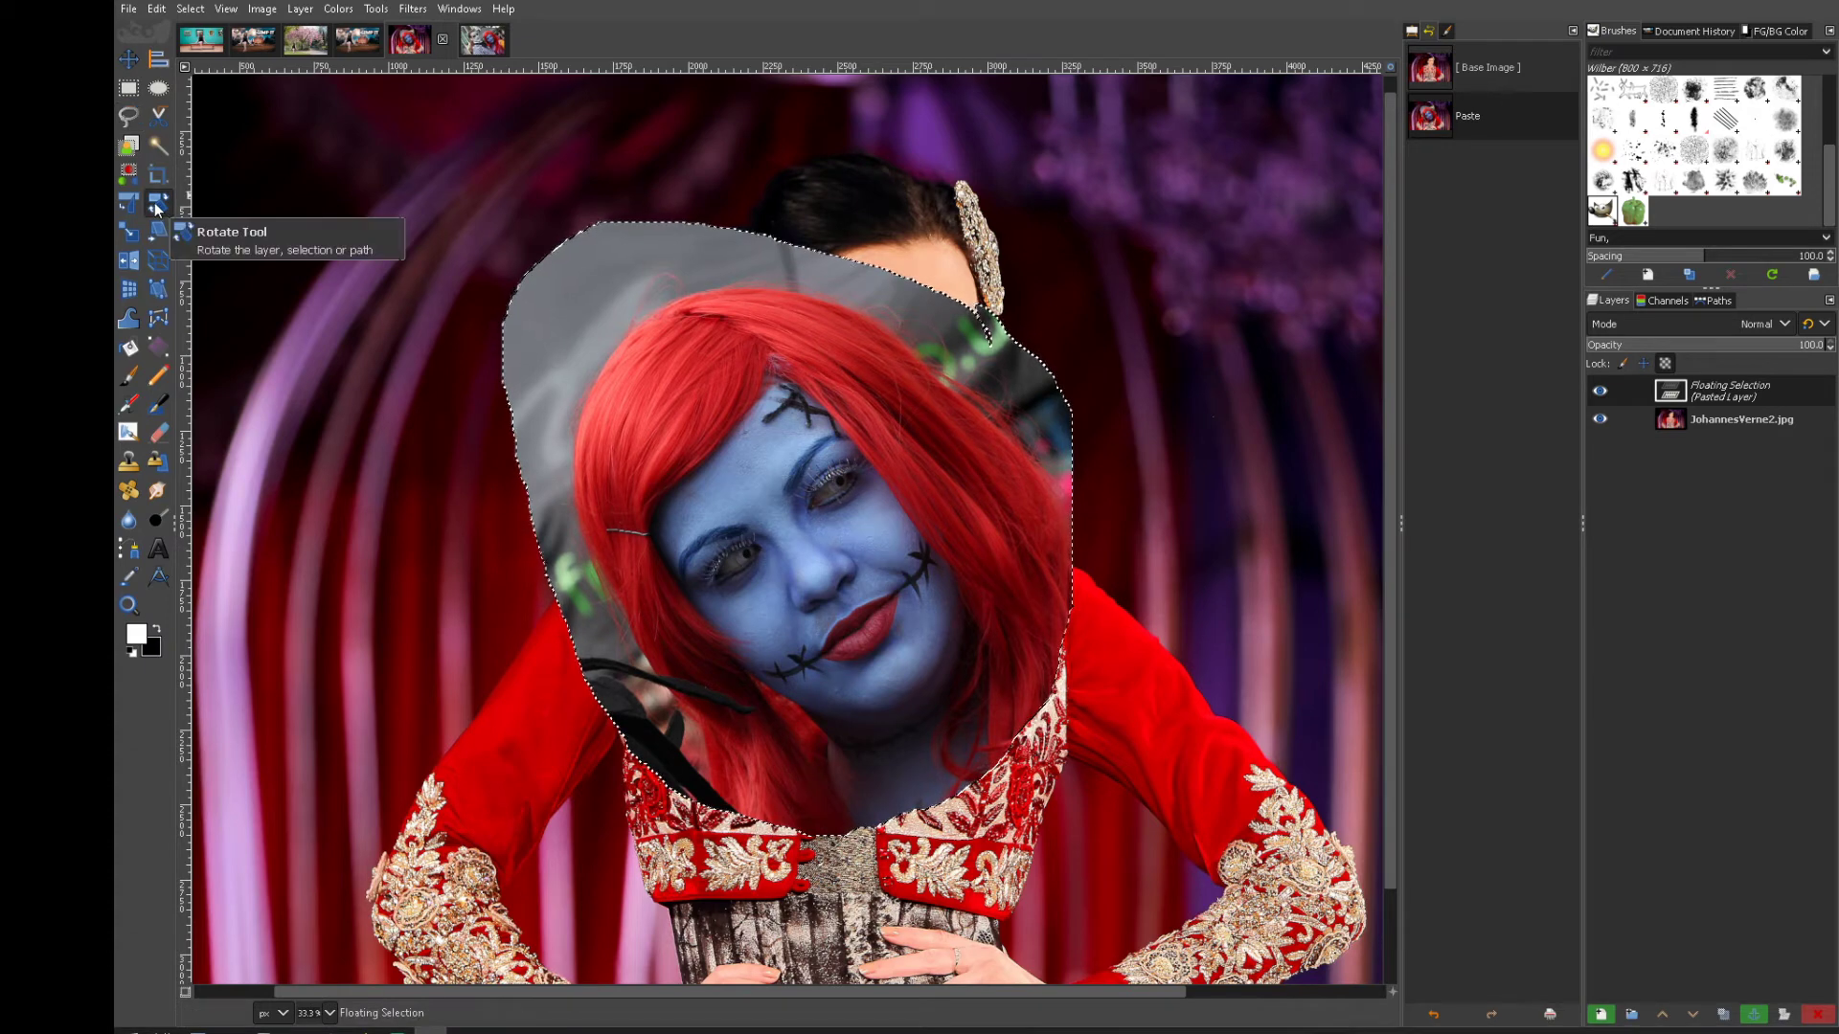
left_click_drag(1093, 343, 1127, 563)
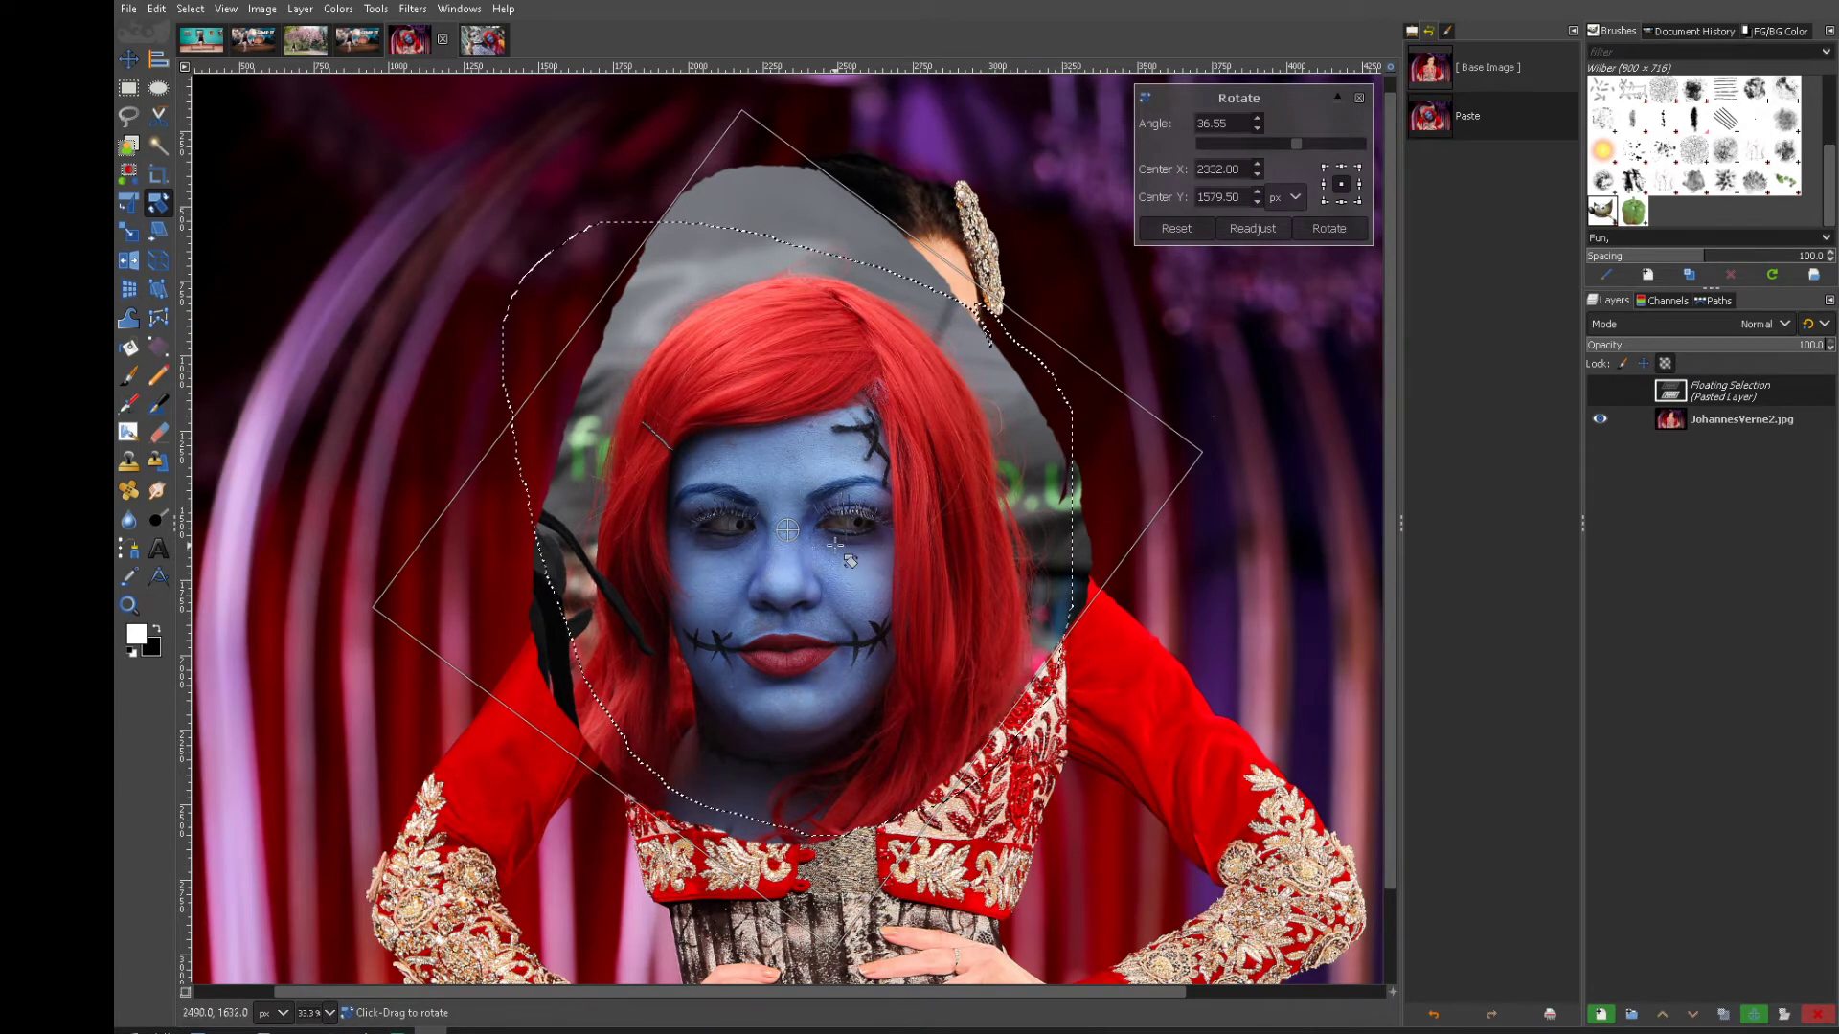
key("Return")
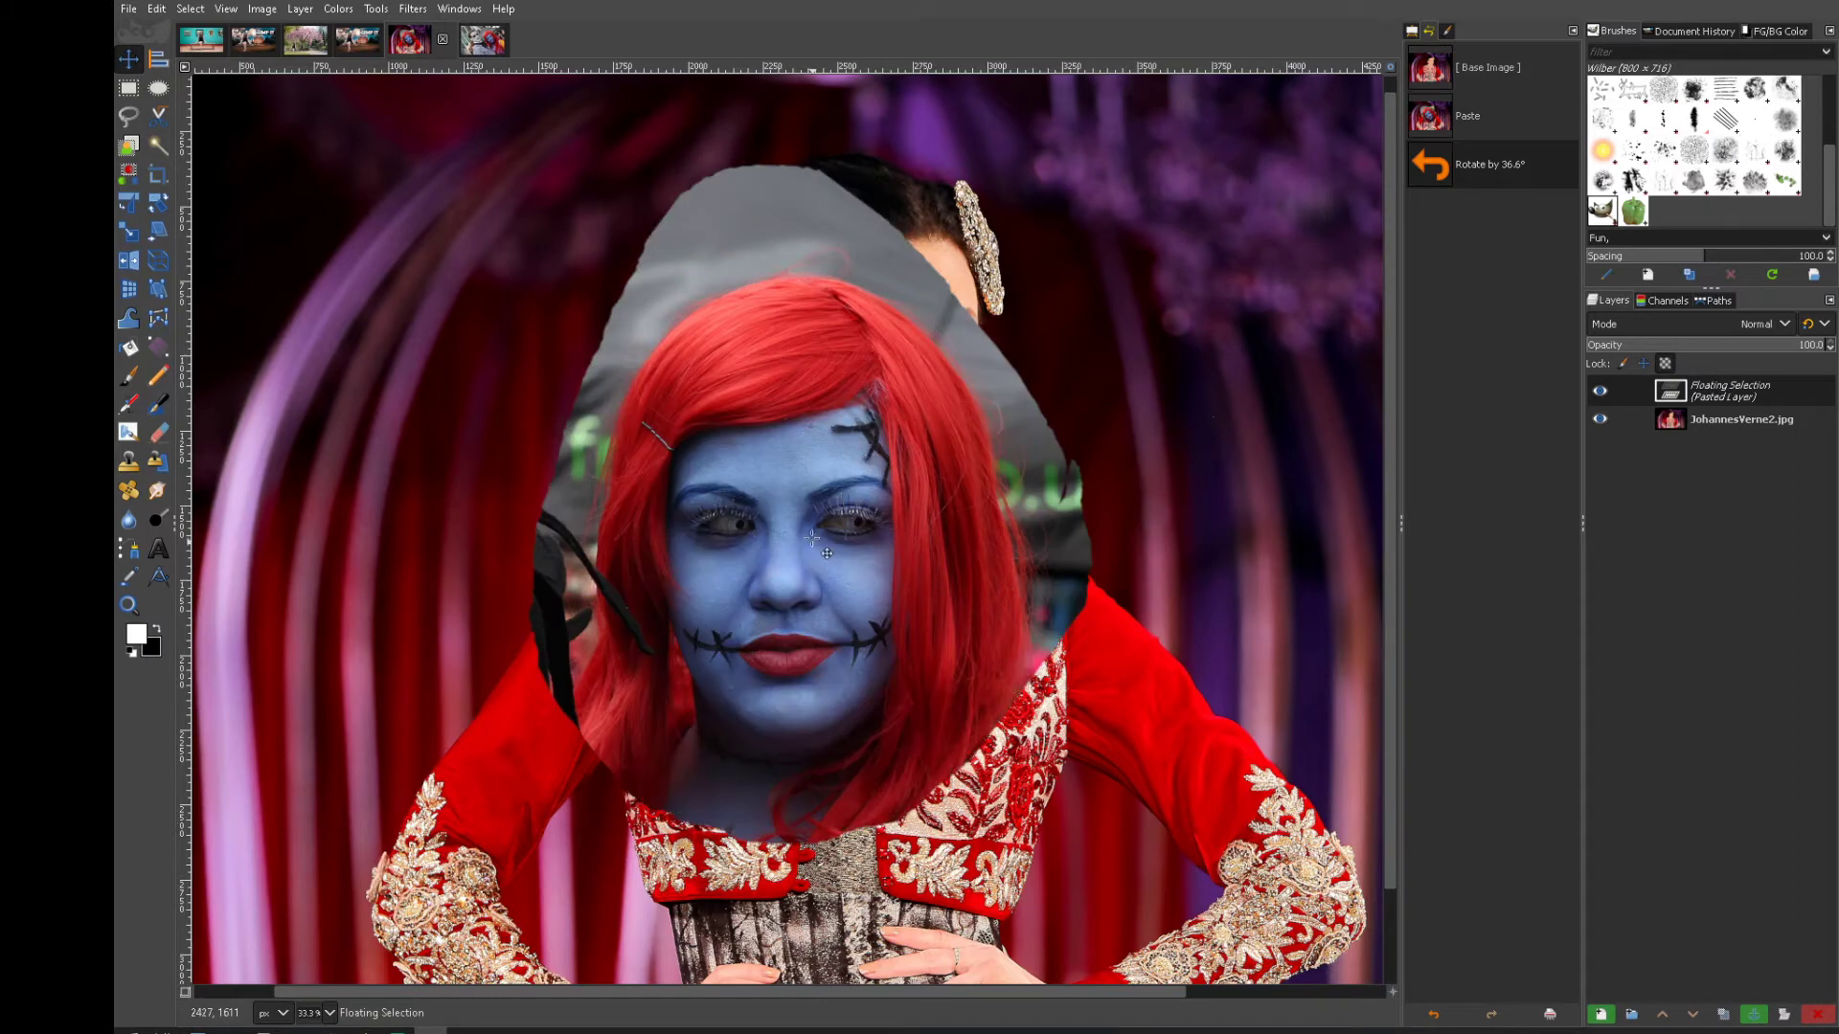
Move the pasted head over the model's face and lower its opacity to about 50%
key("m")
left_click_drag(826, 486, 864, 392)
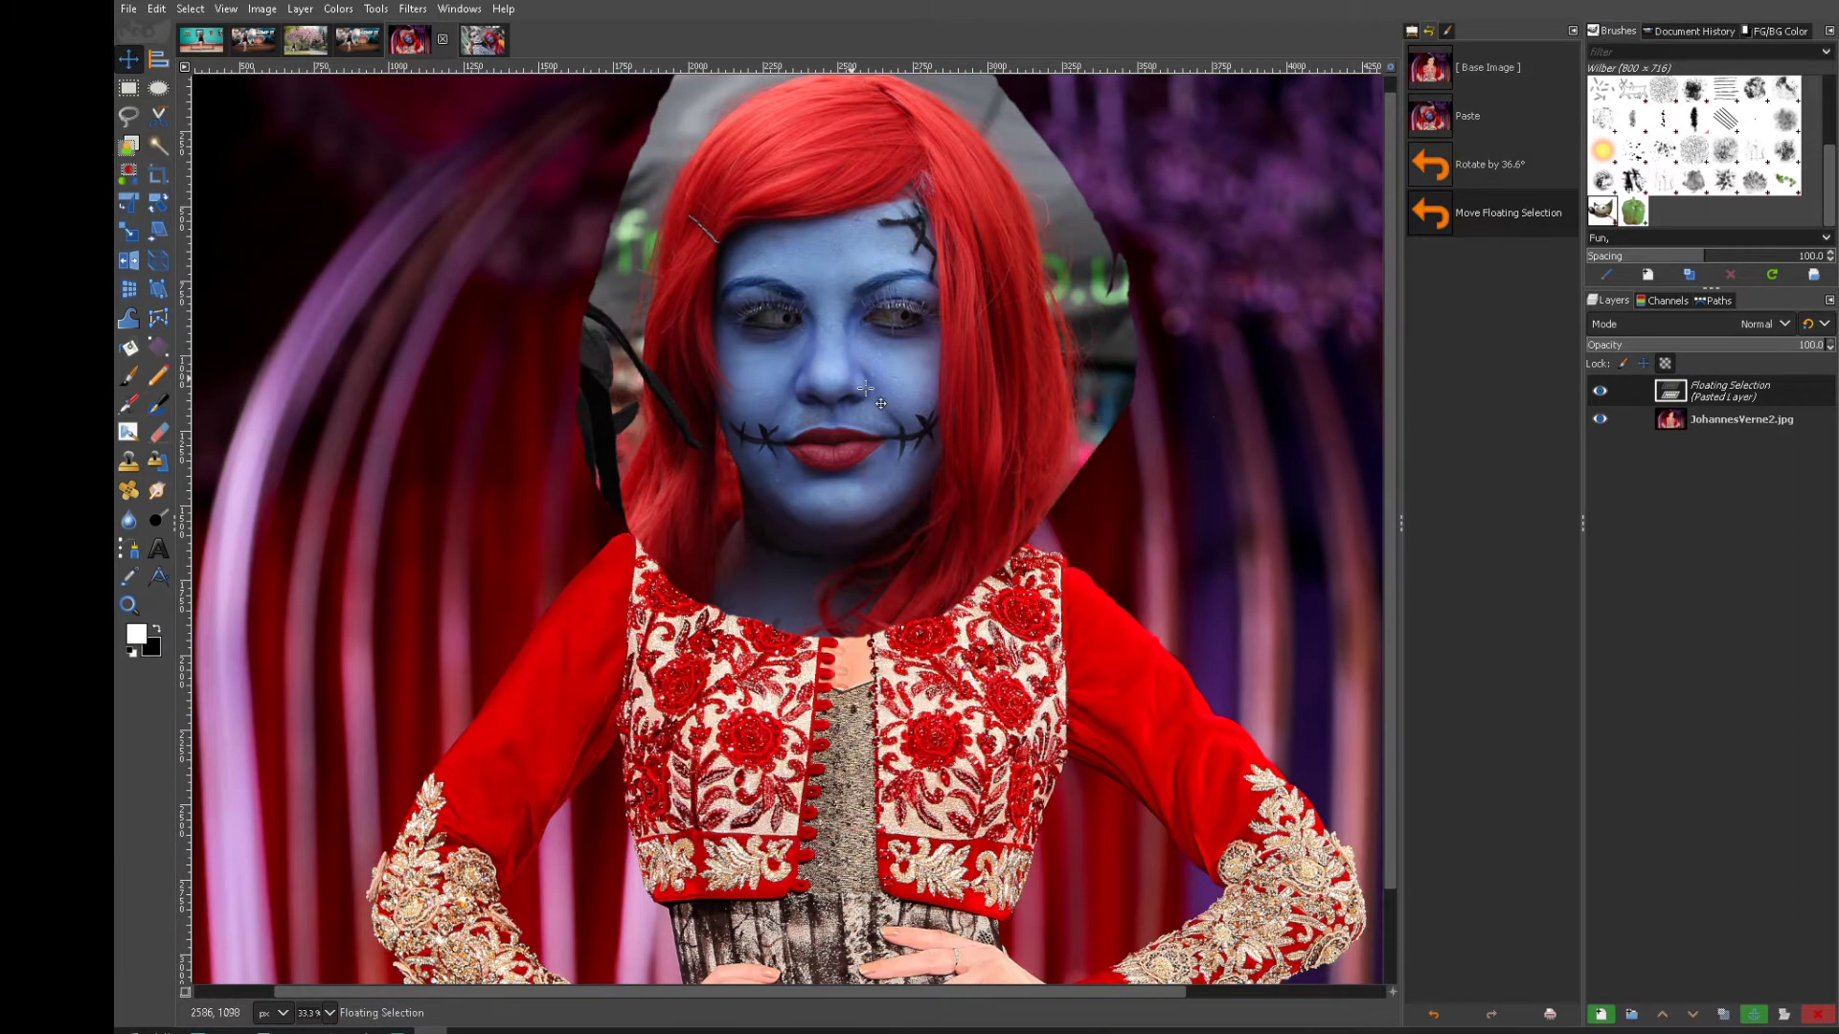
scroll(865, 393, "down", 1)
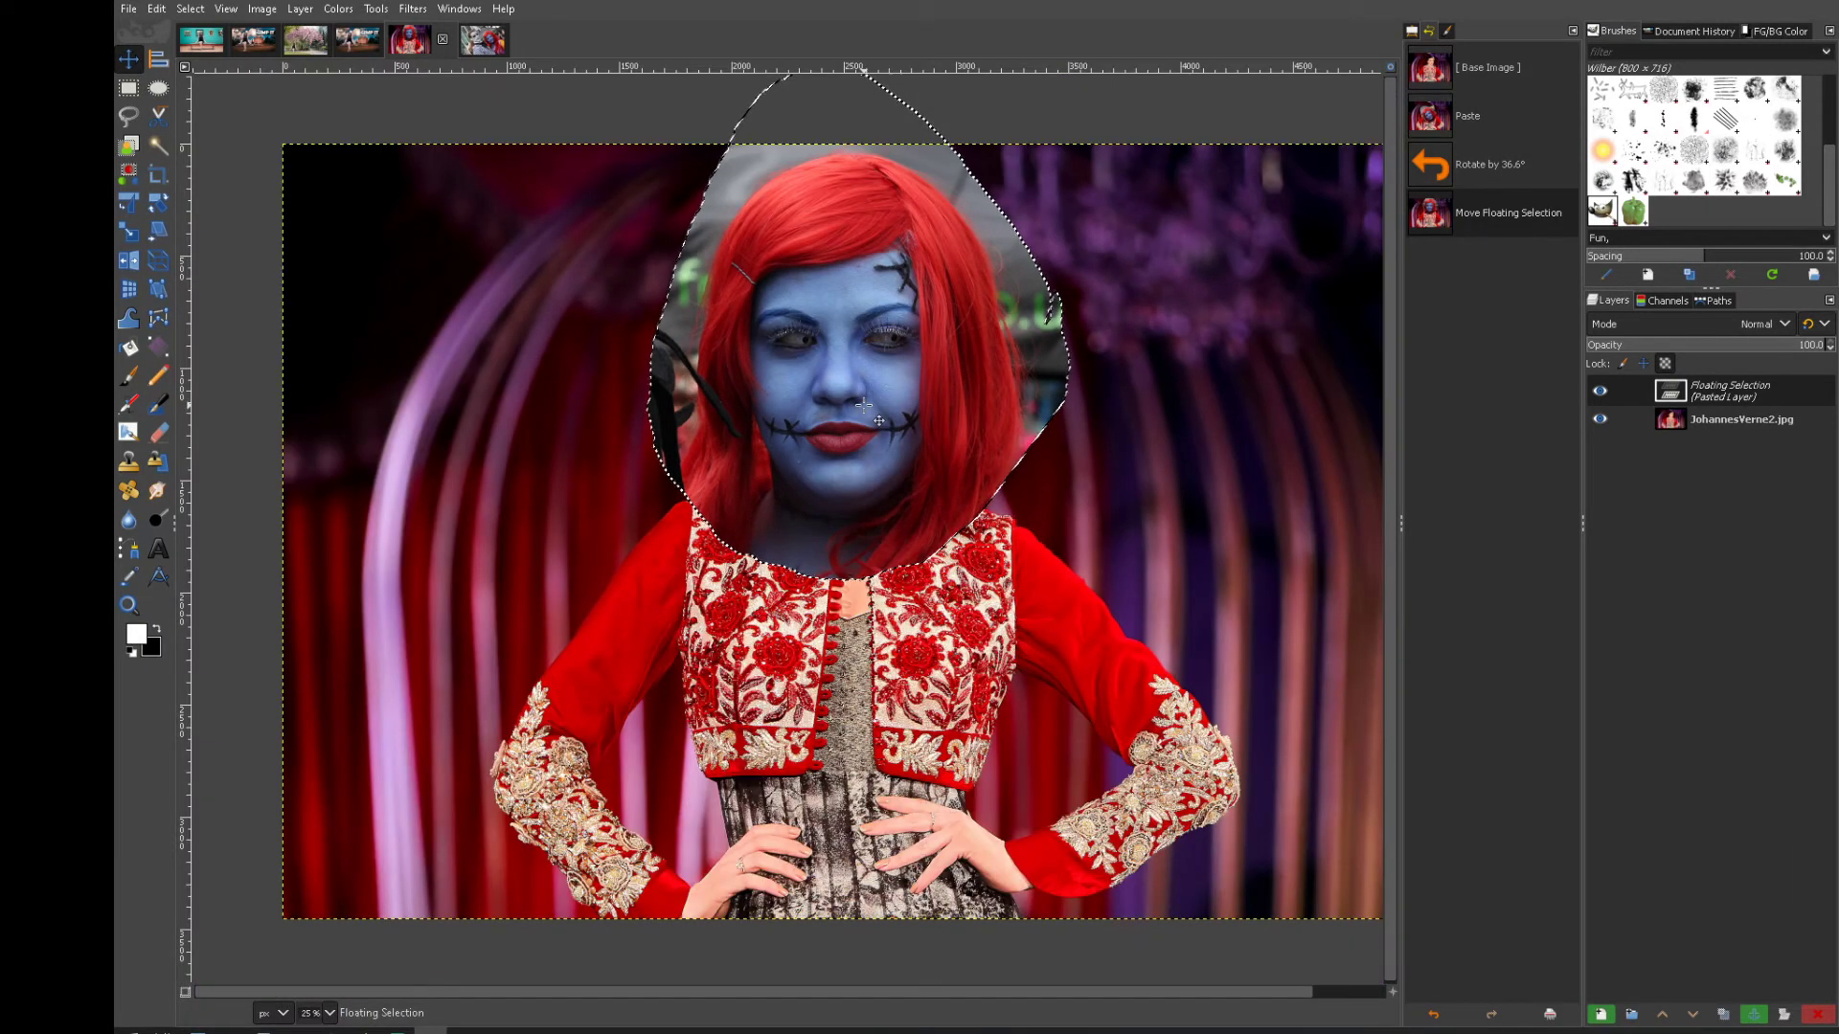
left_click_drag(1773, 346, 1731, 356)
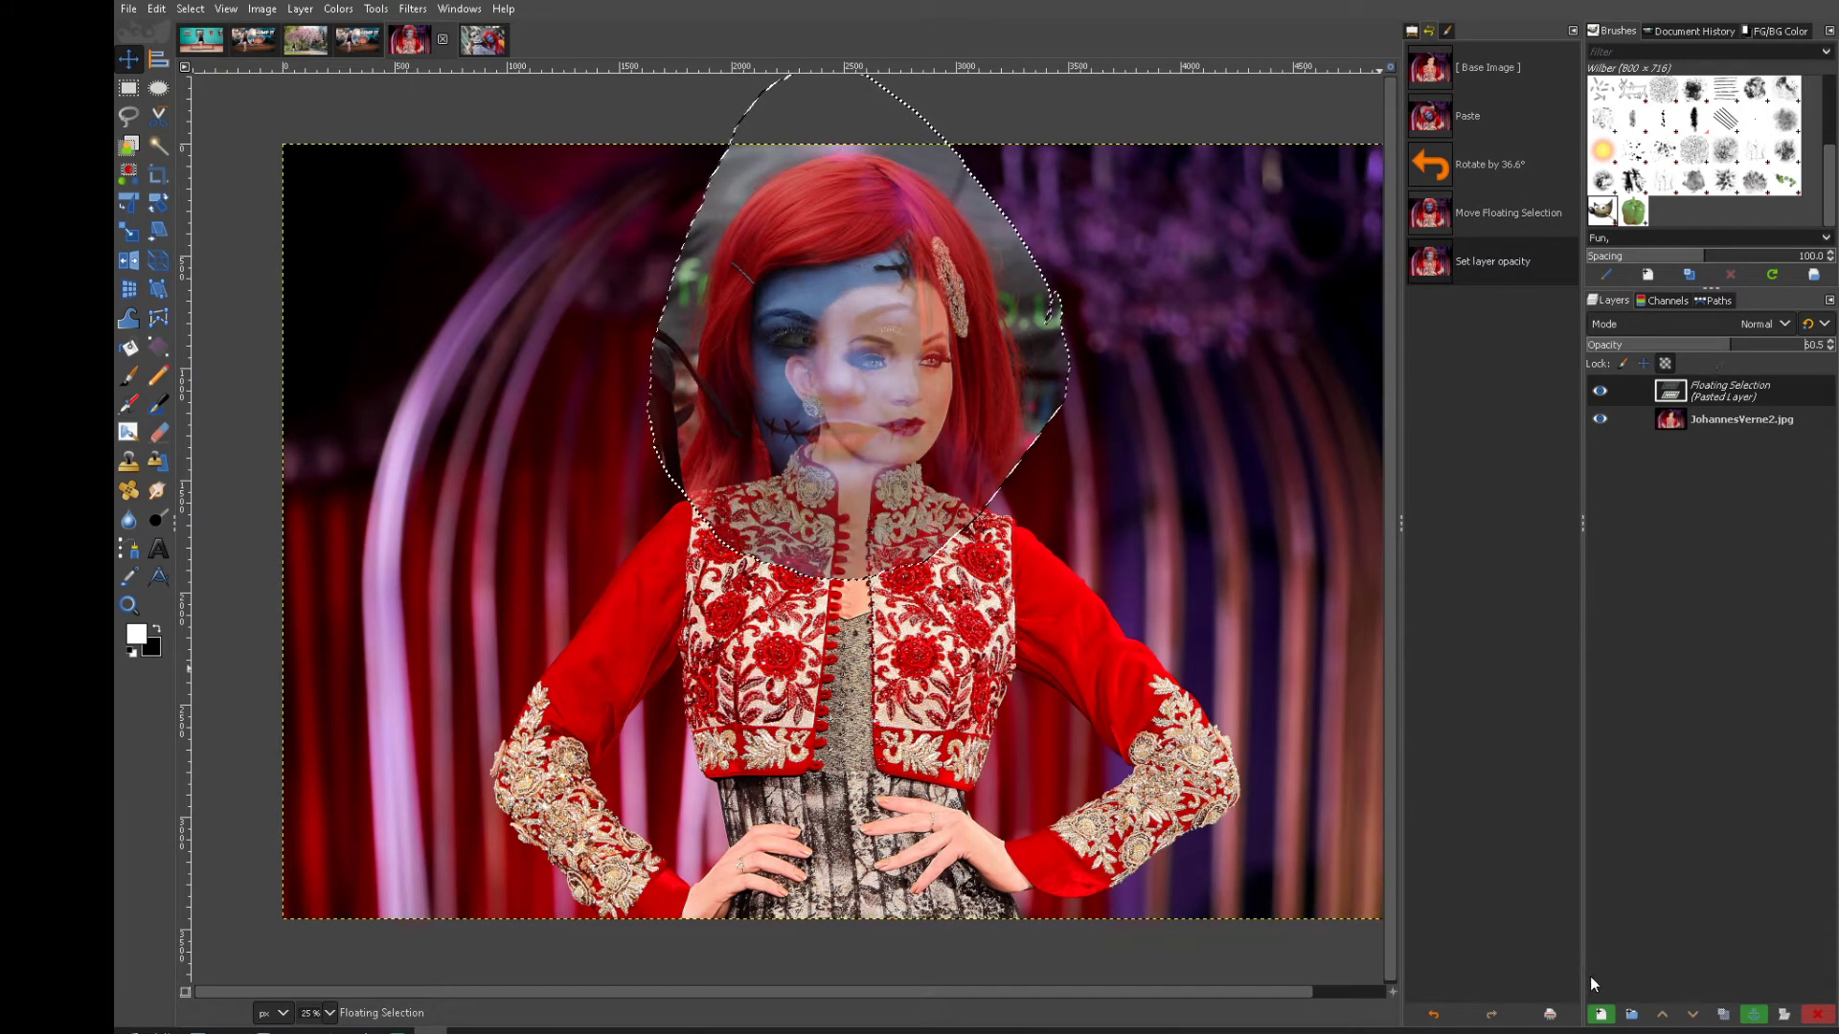
Make the paste its own layer, scale it to 1925 × 1946, and move it onto her face
left_click(1600, 1015)
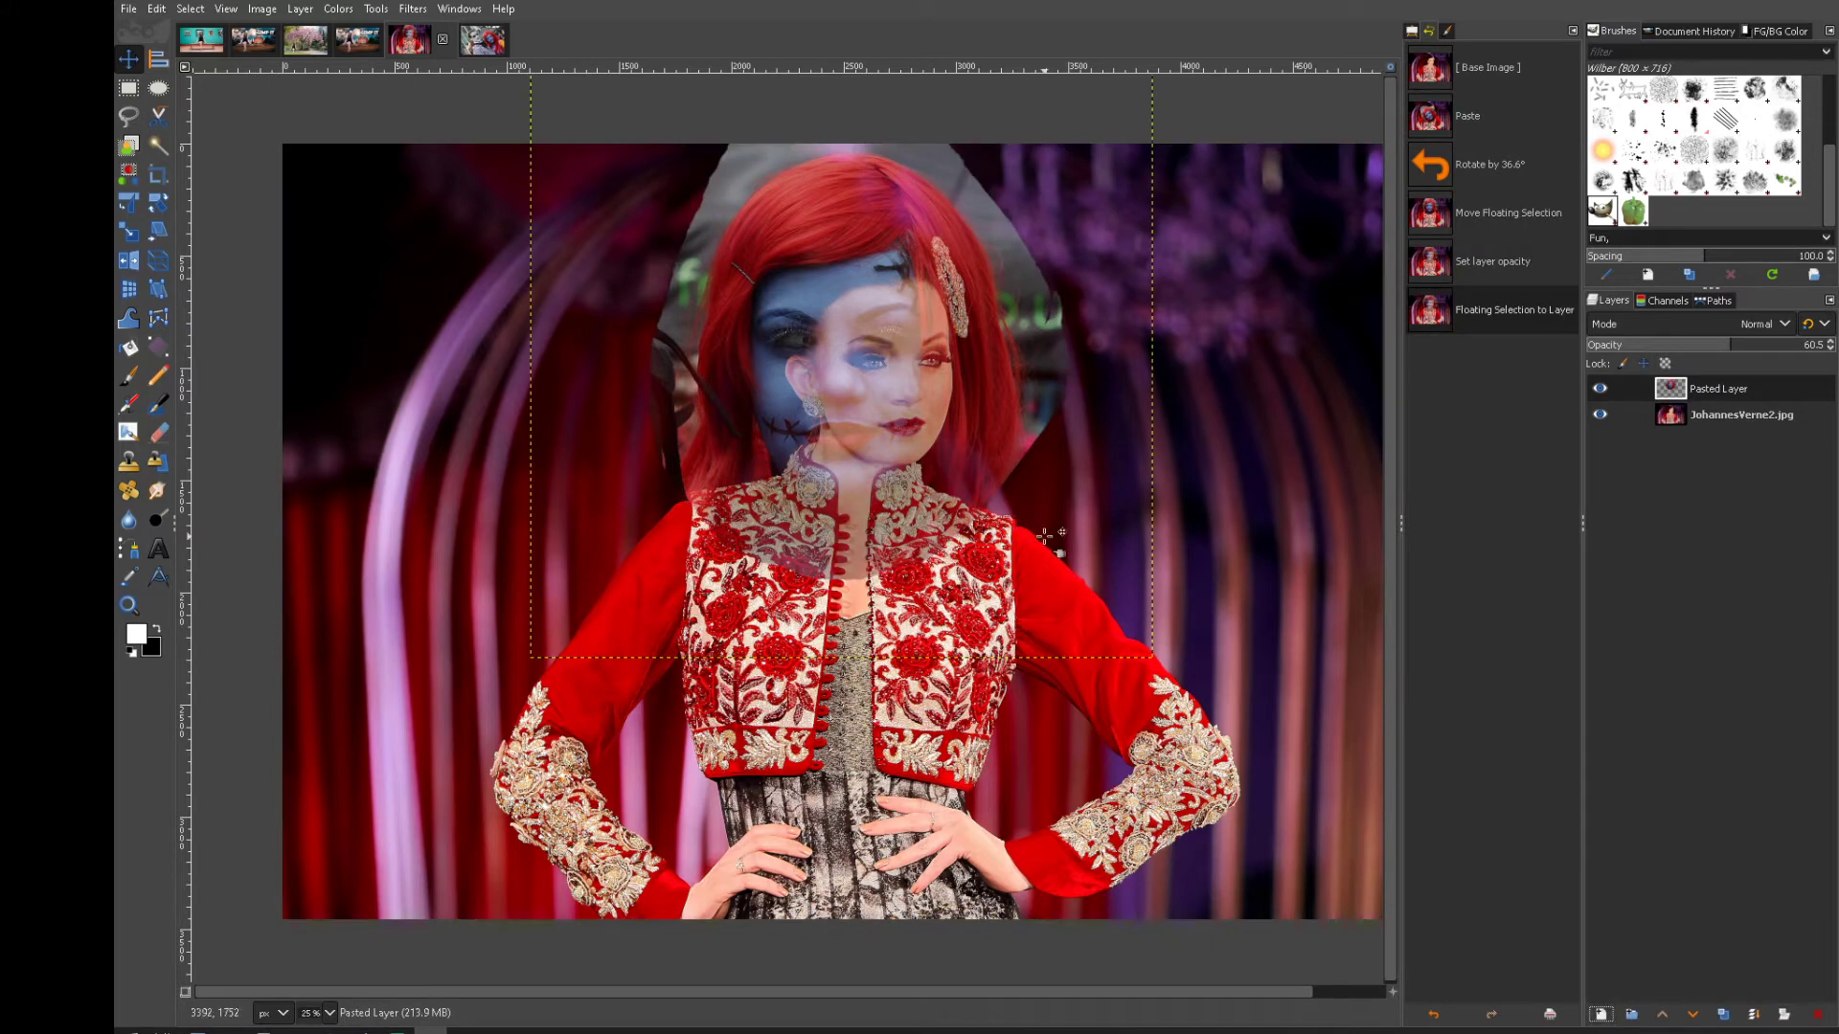
key("shift+s")
left_click(1017, 427)
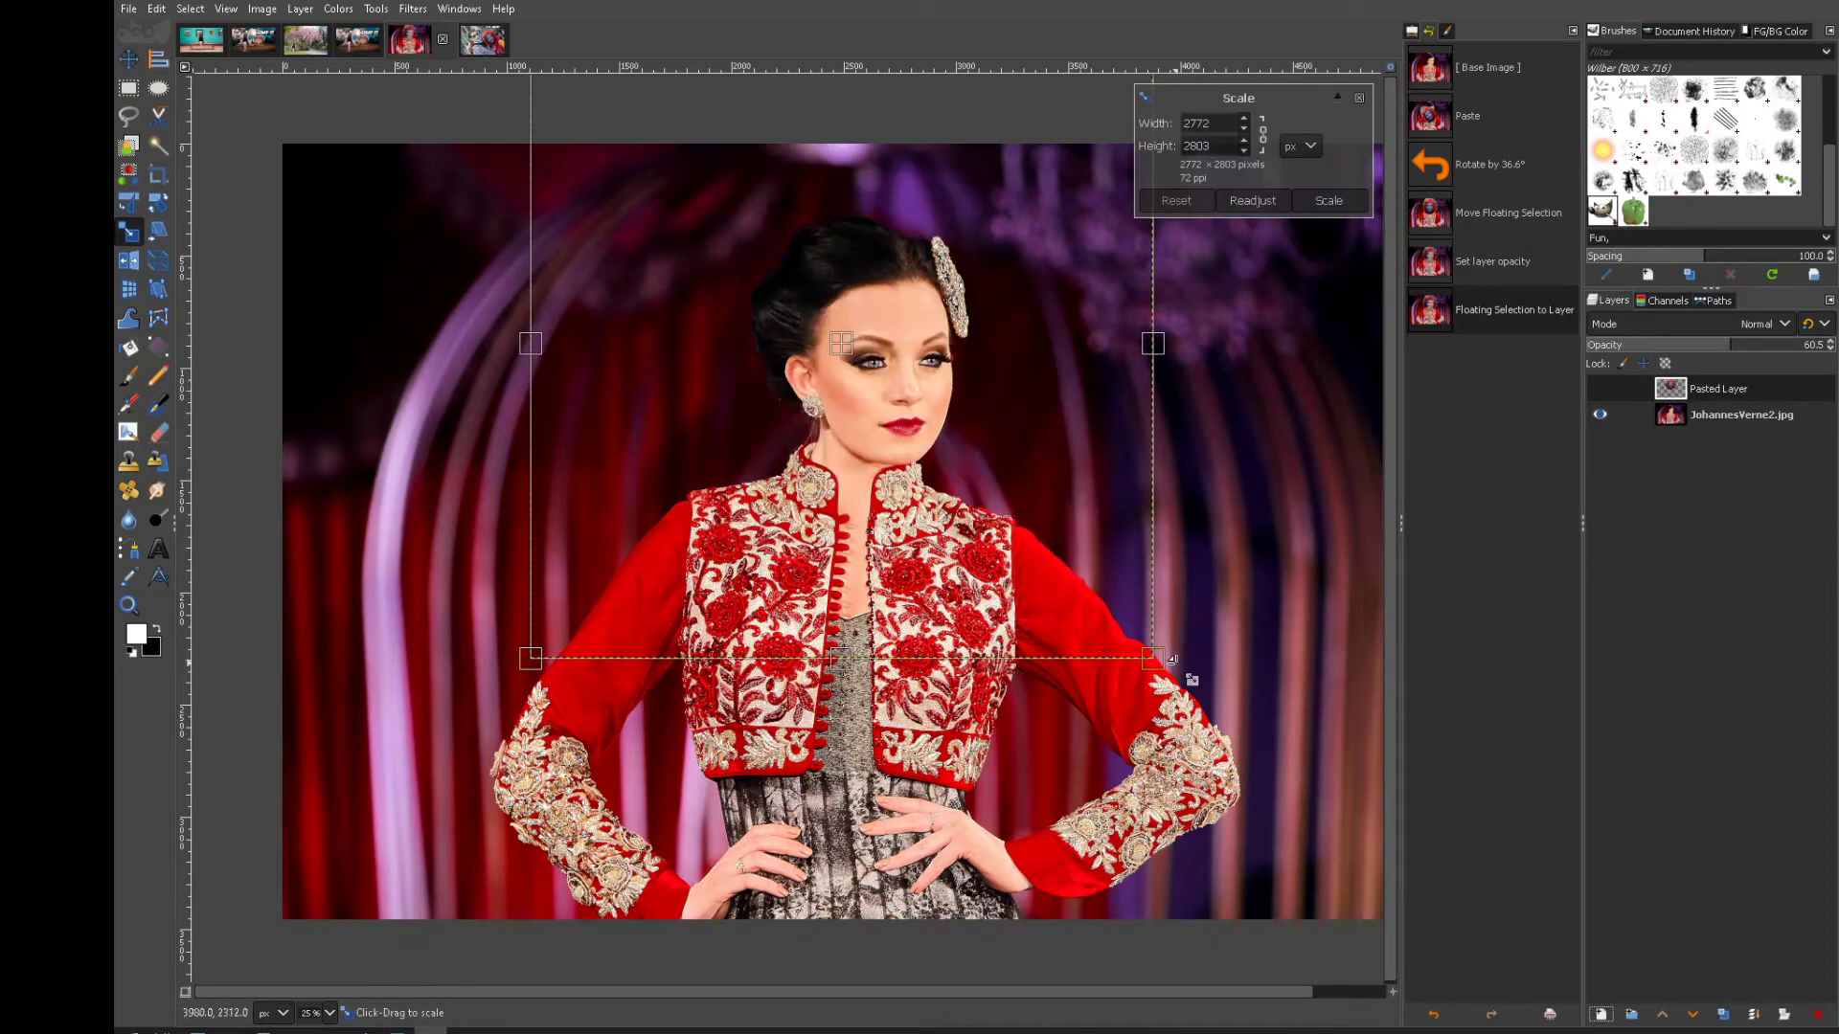
left_click_drag(1171, 672, 1050, 524)
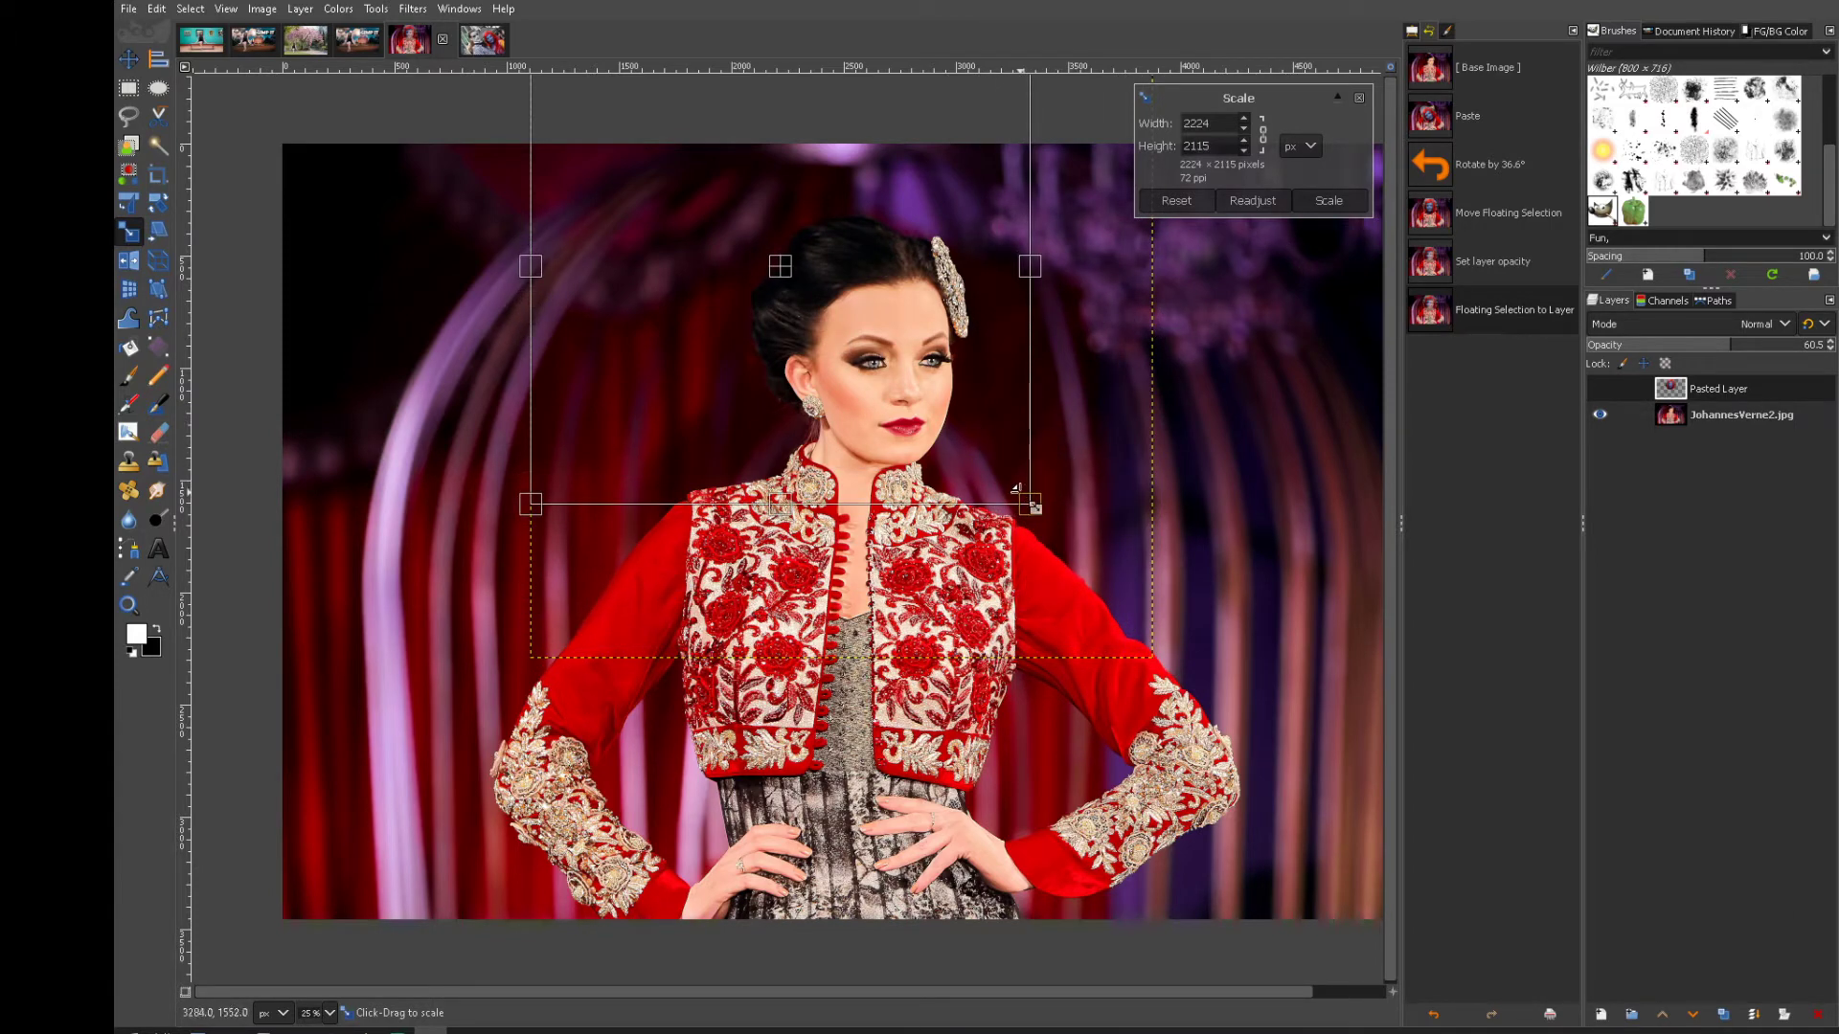
left_click(1170, 199)
left_click_drag(1170, 673, 987, 475)
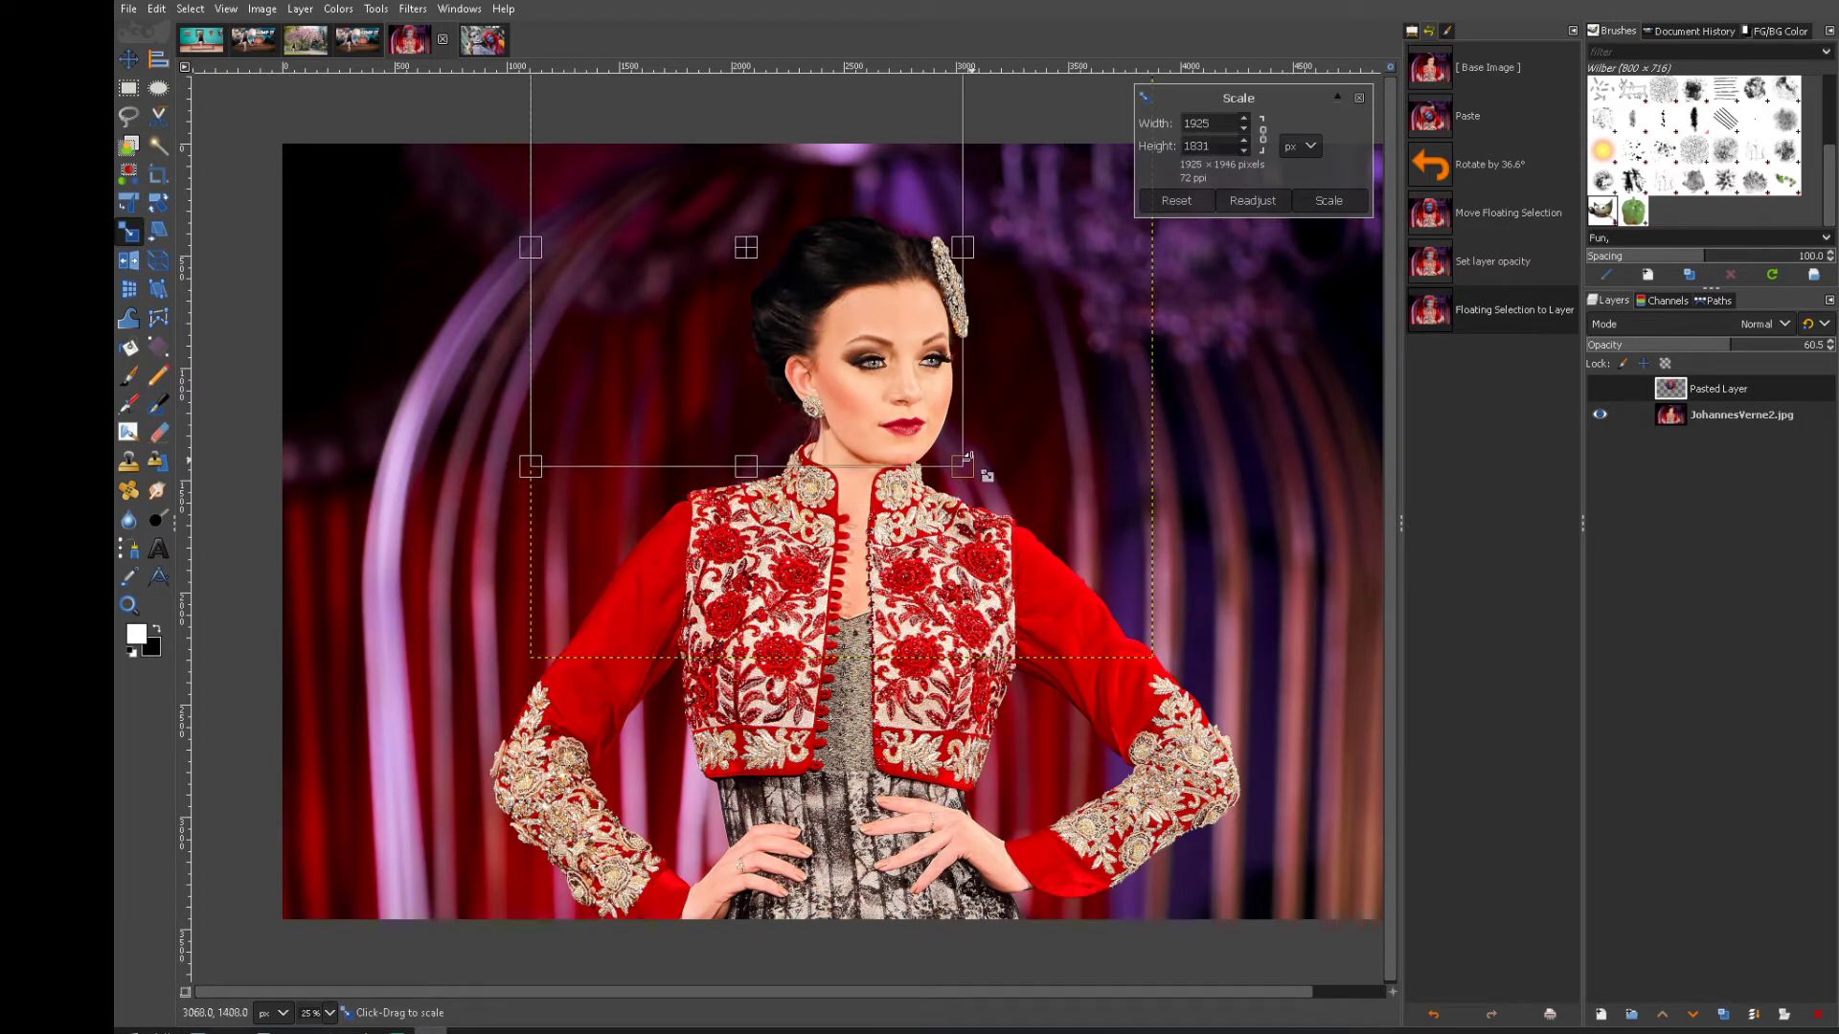
left_click(784, 526)
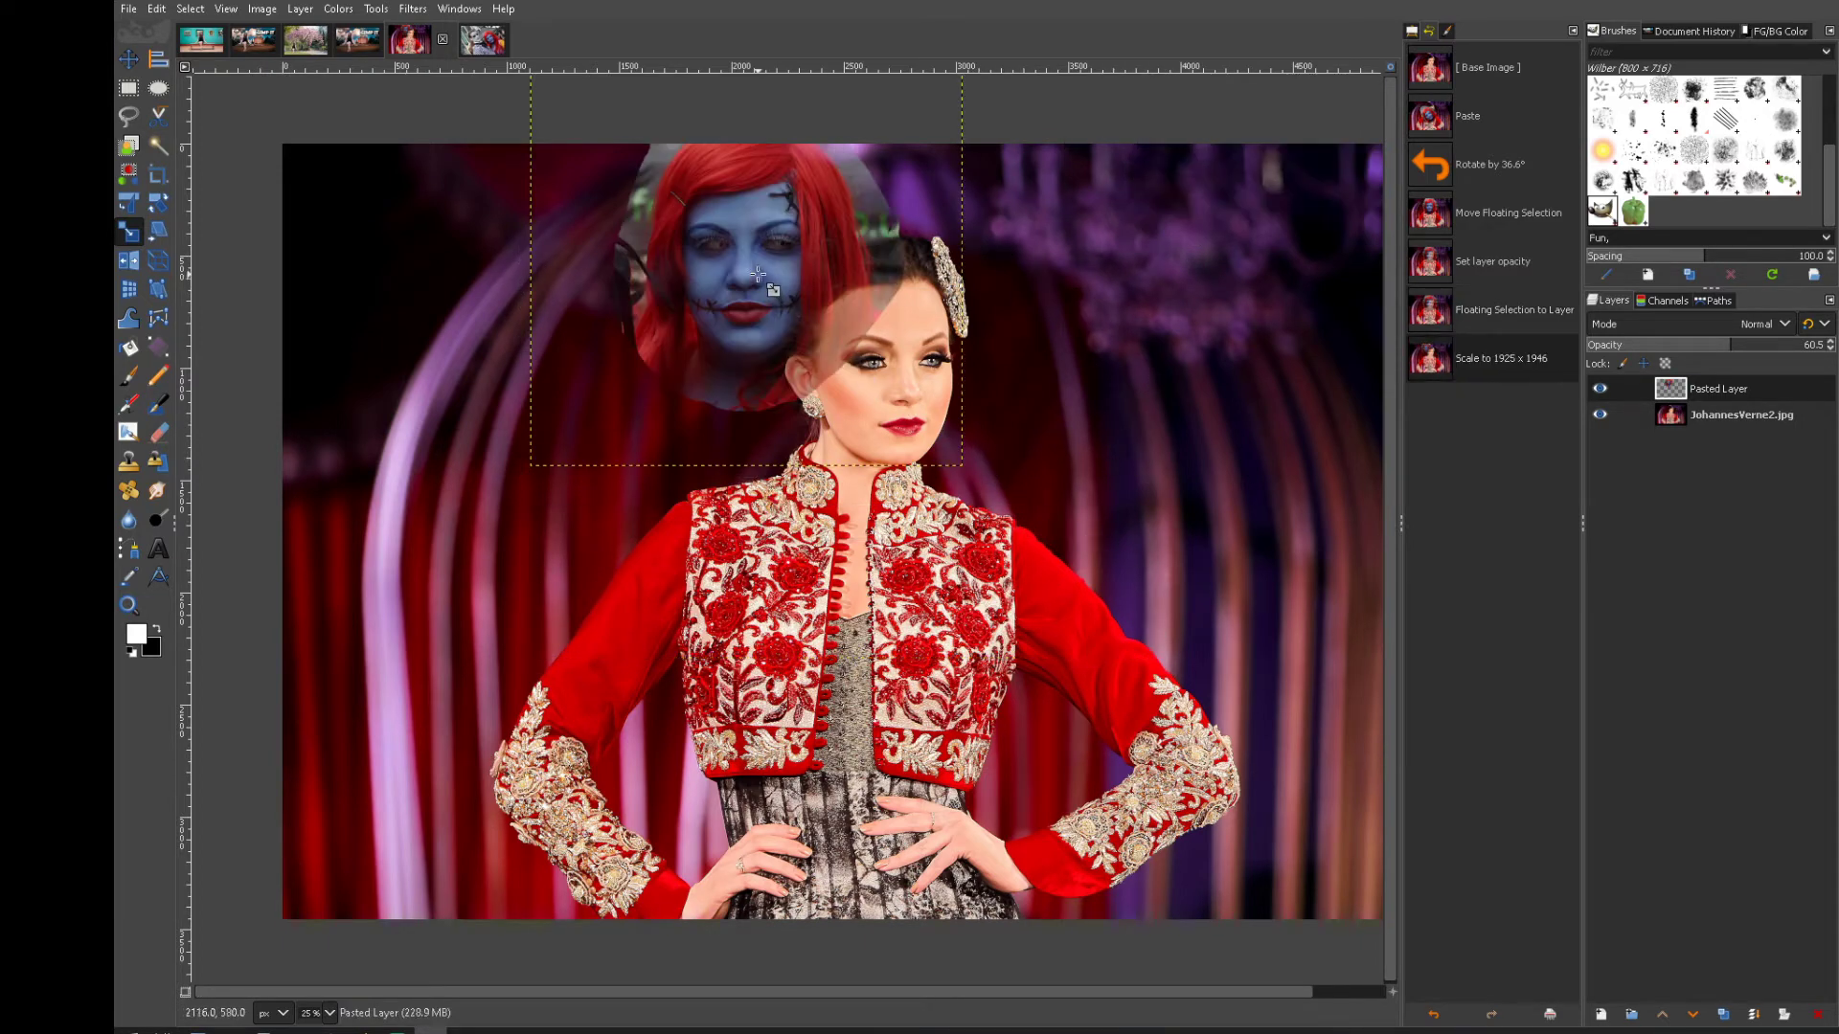
key("m")
left_click_drag(758, 275, 1007, 345)
scroll(900, 369, "up", 5)
scroll(996, 383, "down", 3)
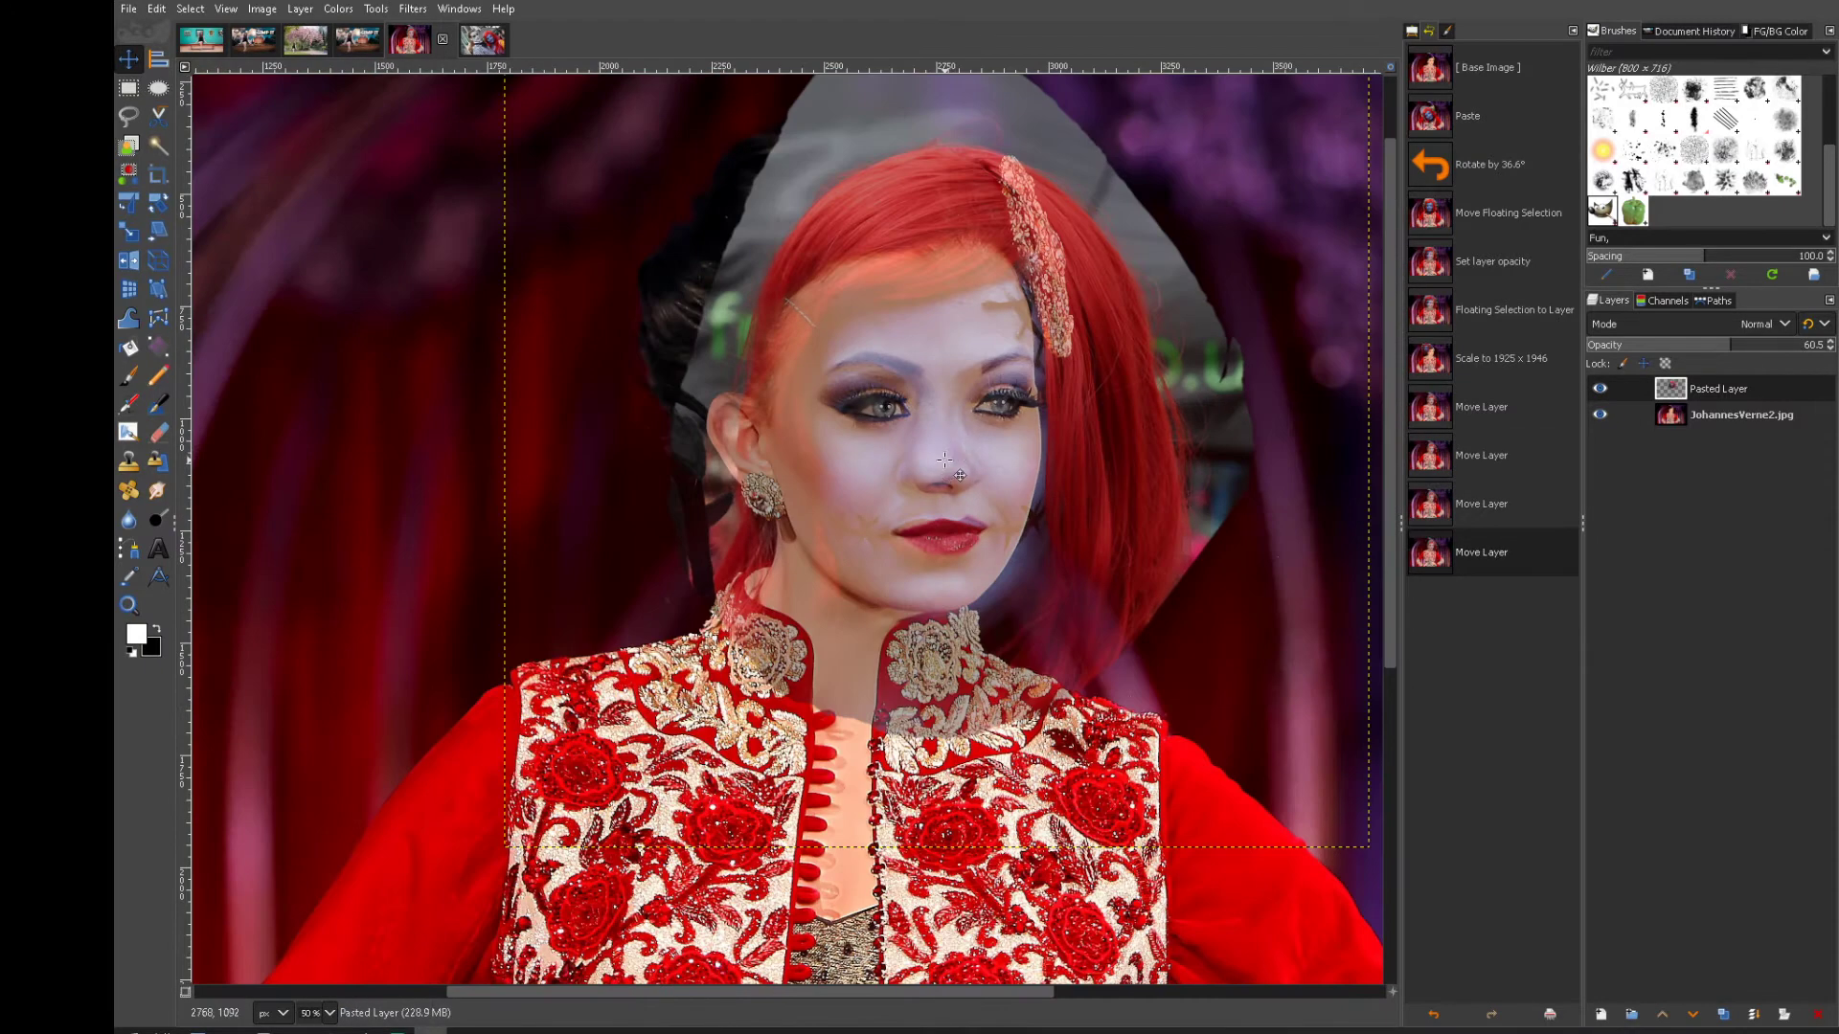
left_click(957, 474)
left_click_drag(1734, 354, 1804, 351)
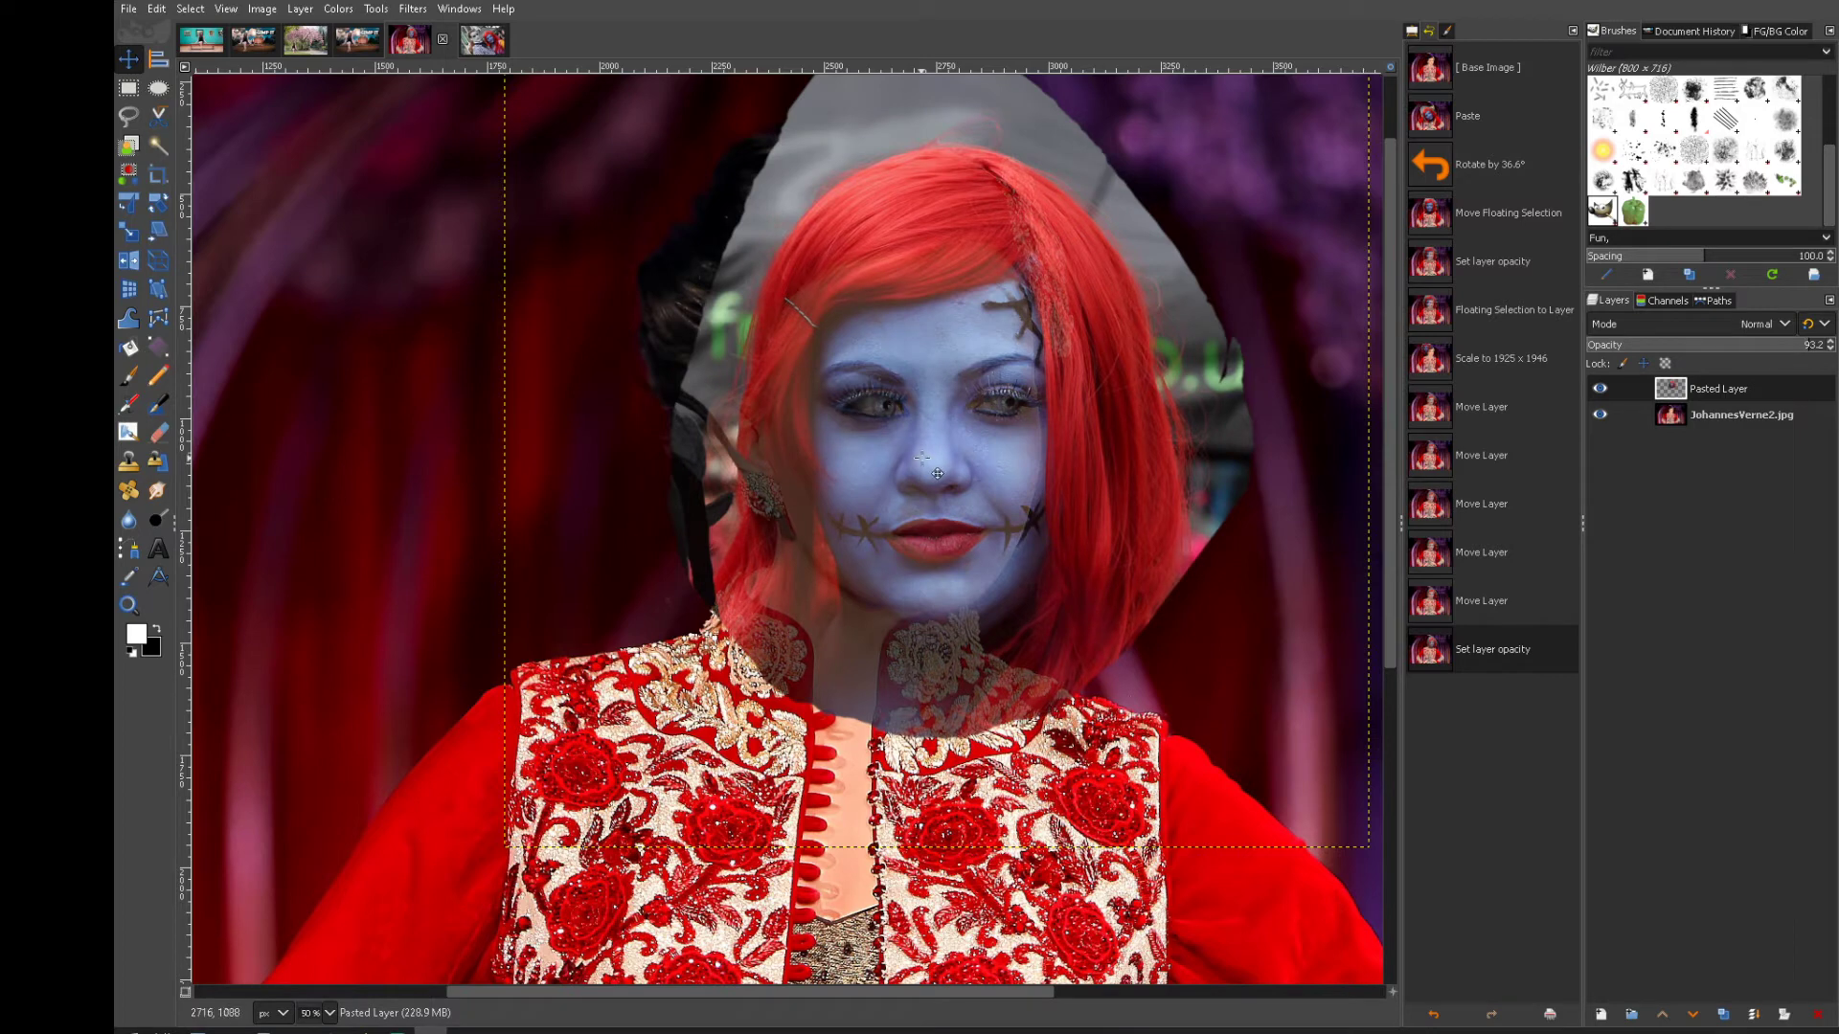
left_click_drag(937, 473, 961, 465)
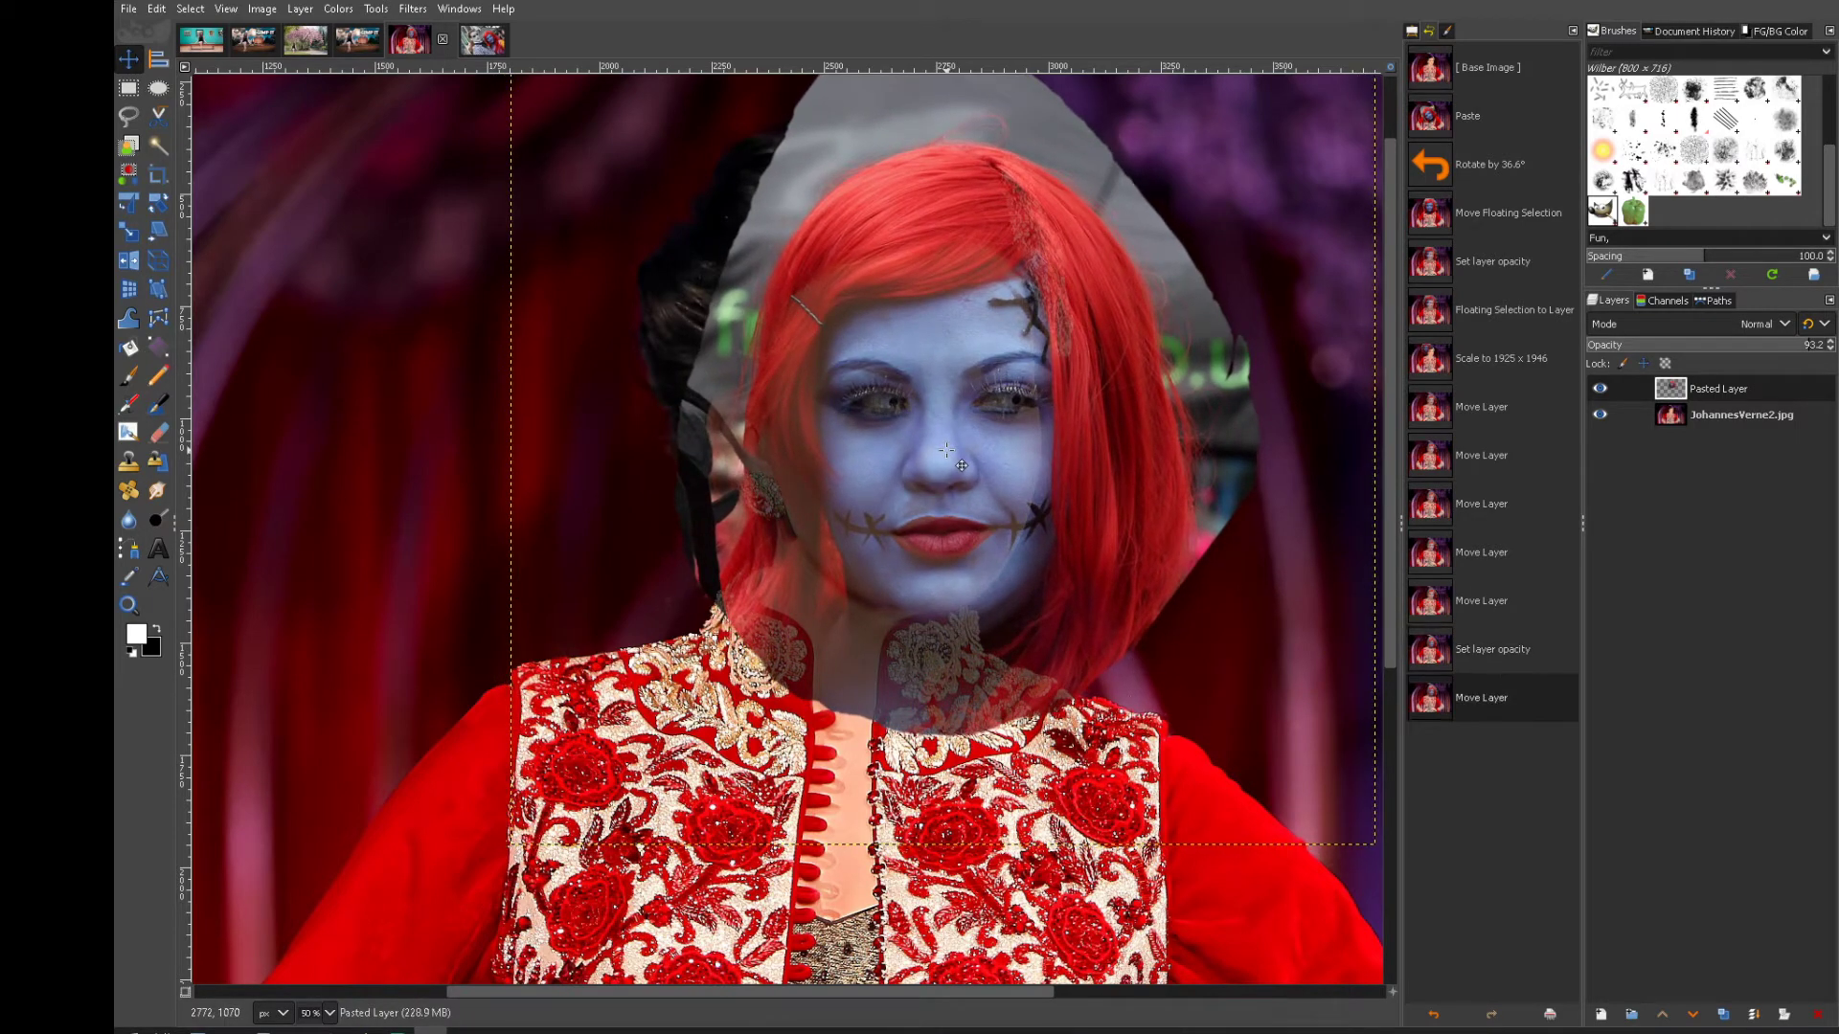
left_click_drag(1671, 397, 1673, 454)
Add a white, fully opaque layer mask to the JohannesVerne2.jpg layer
left_click(1682, 395)
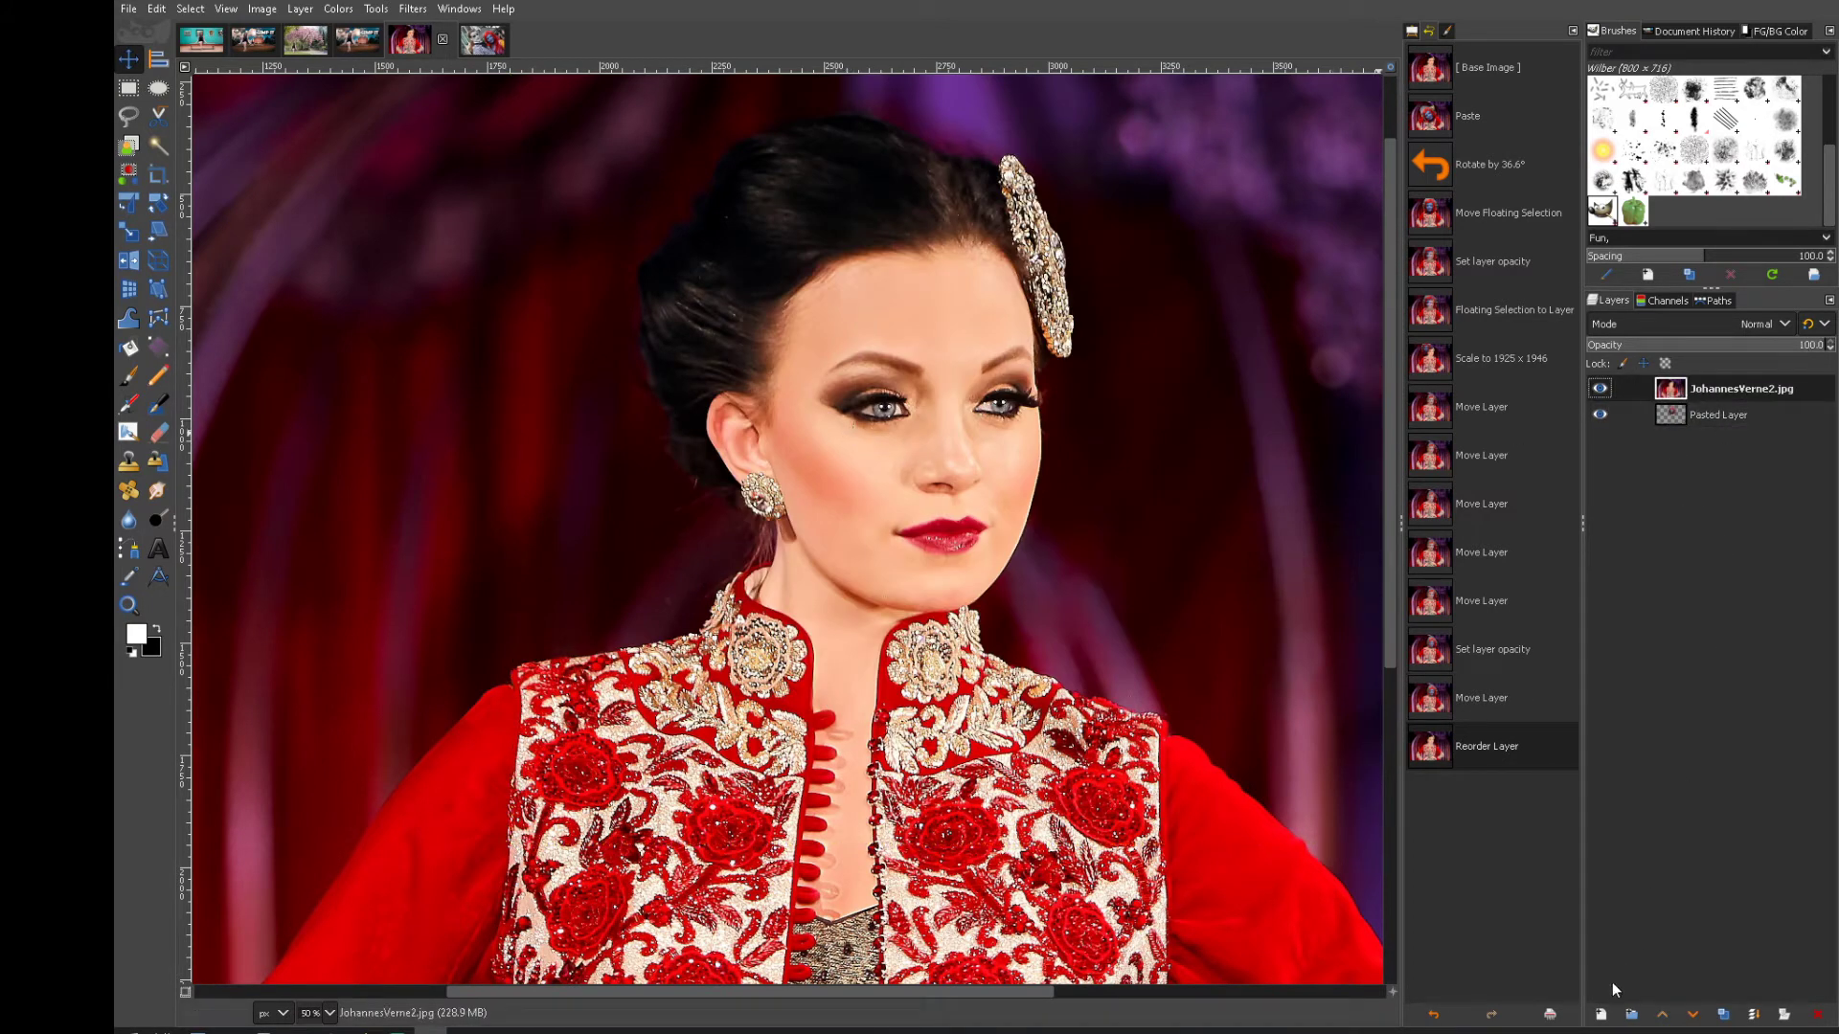
right_click(1675, 397)
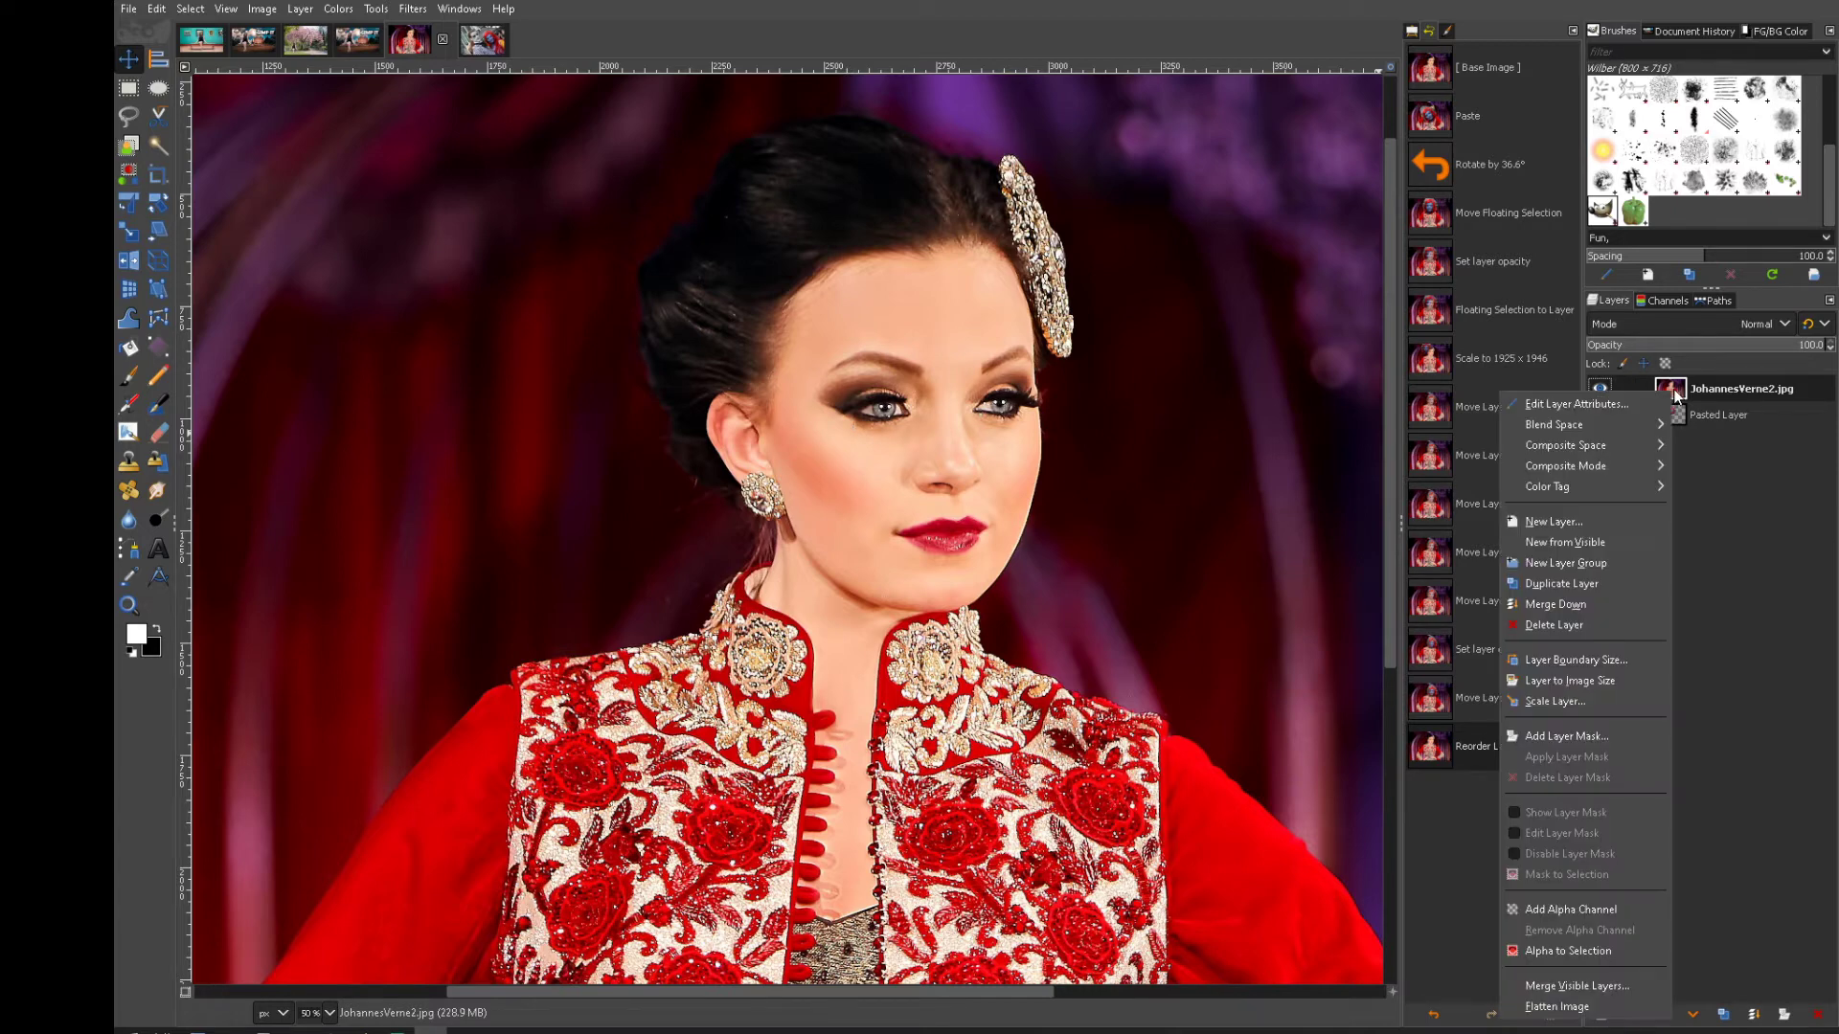
left_click(1606, 735)
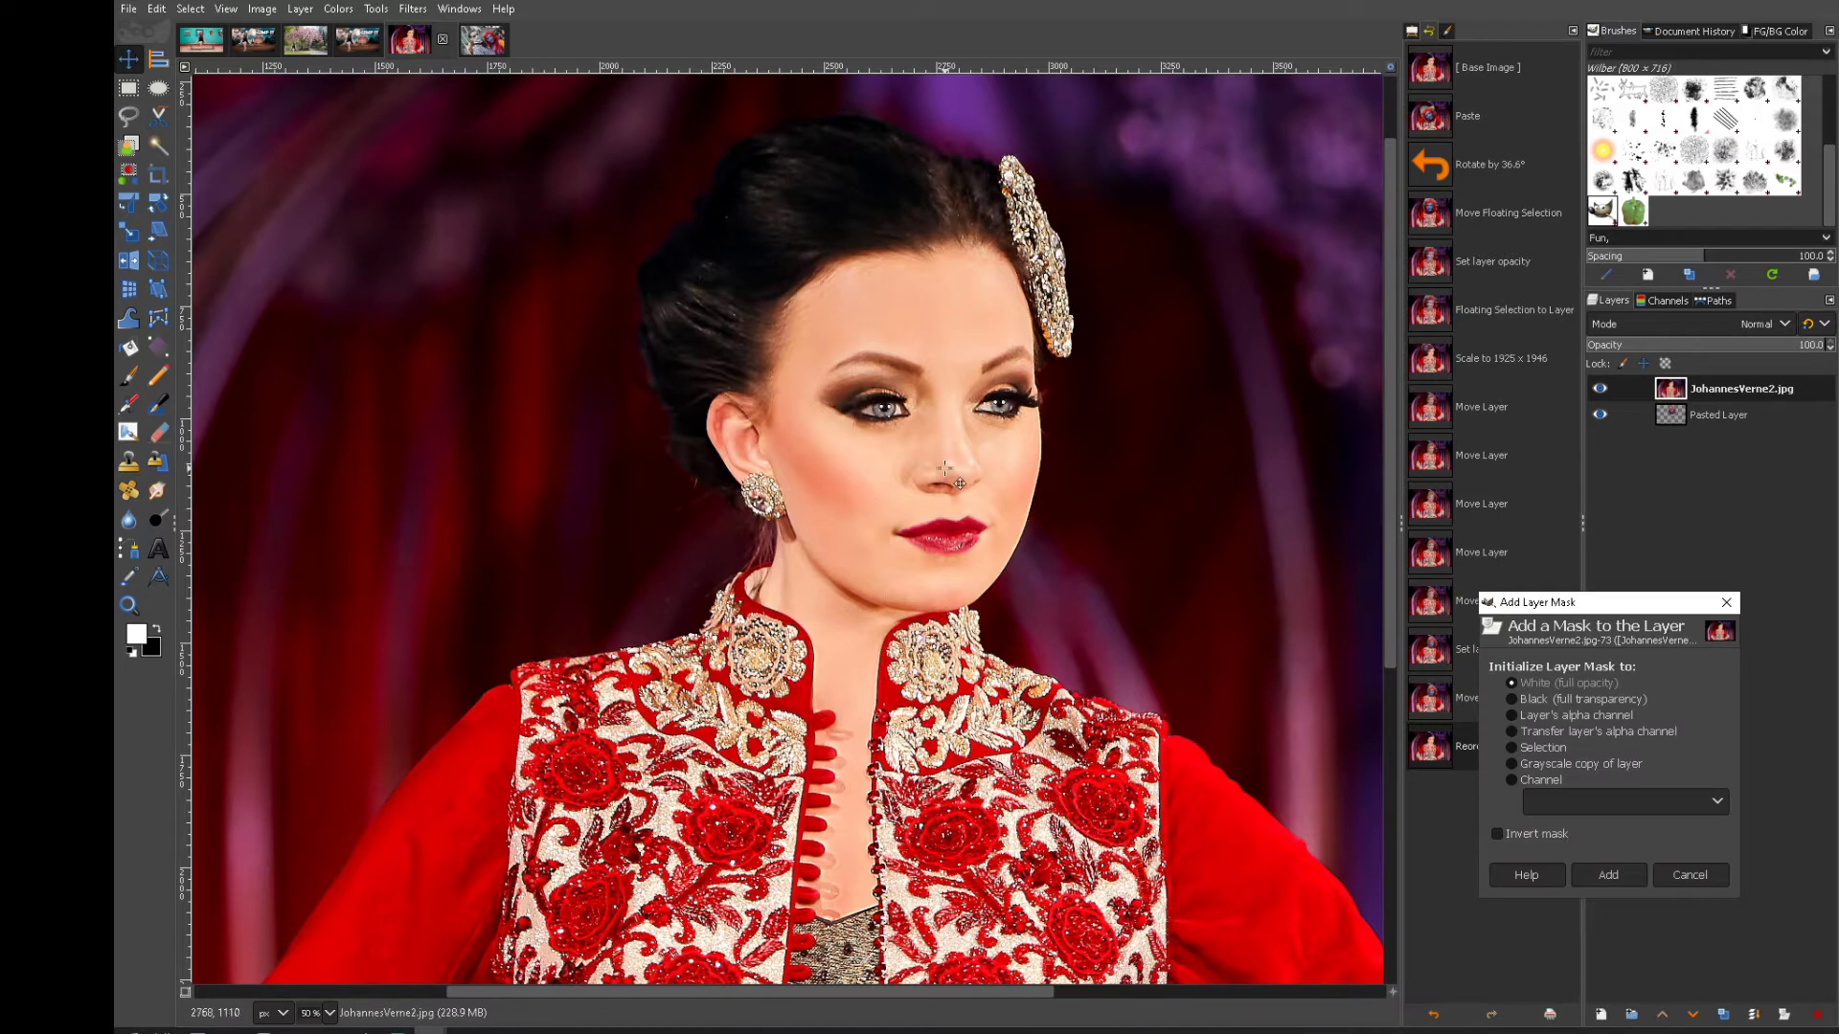
left_click(1605, 876)
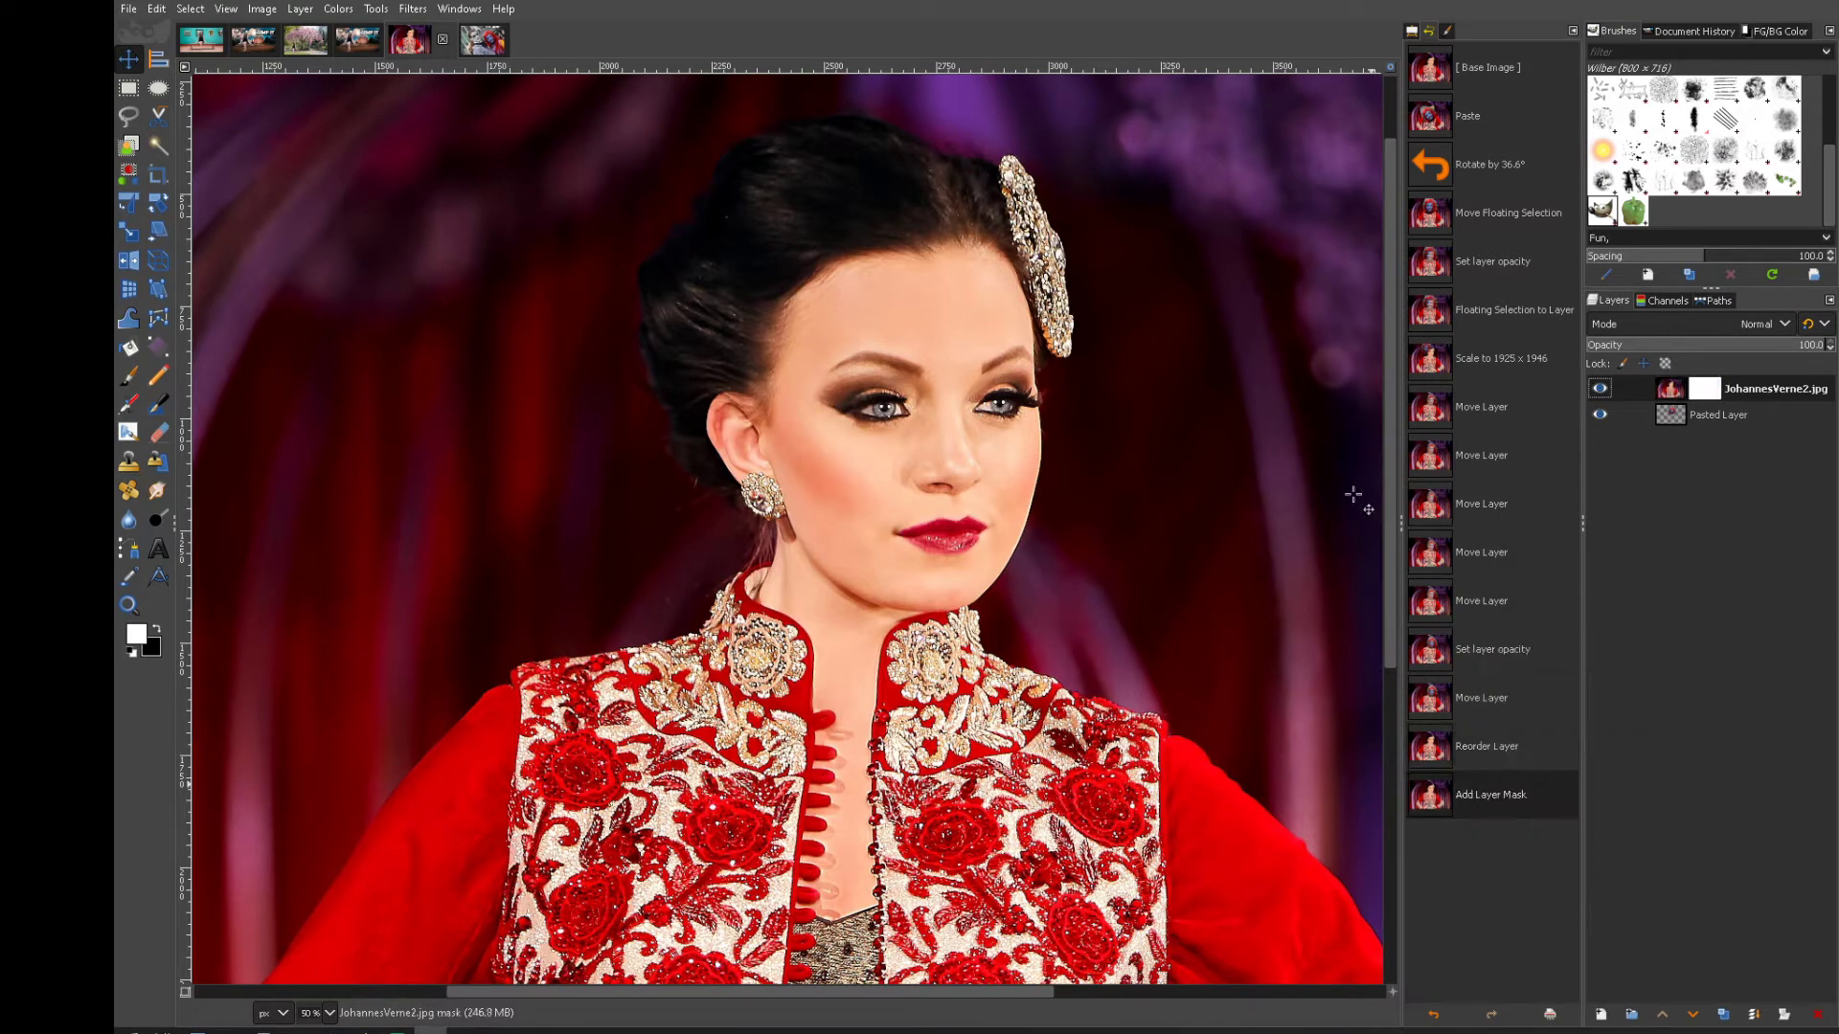
Select the Eraser with the 2. Hardness 025 brush
left_click(159, 433)
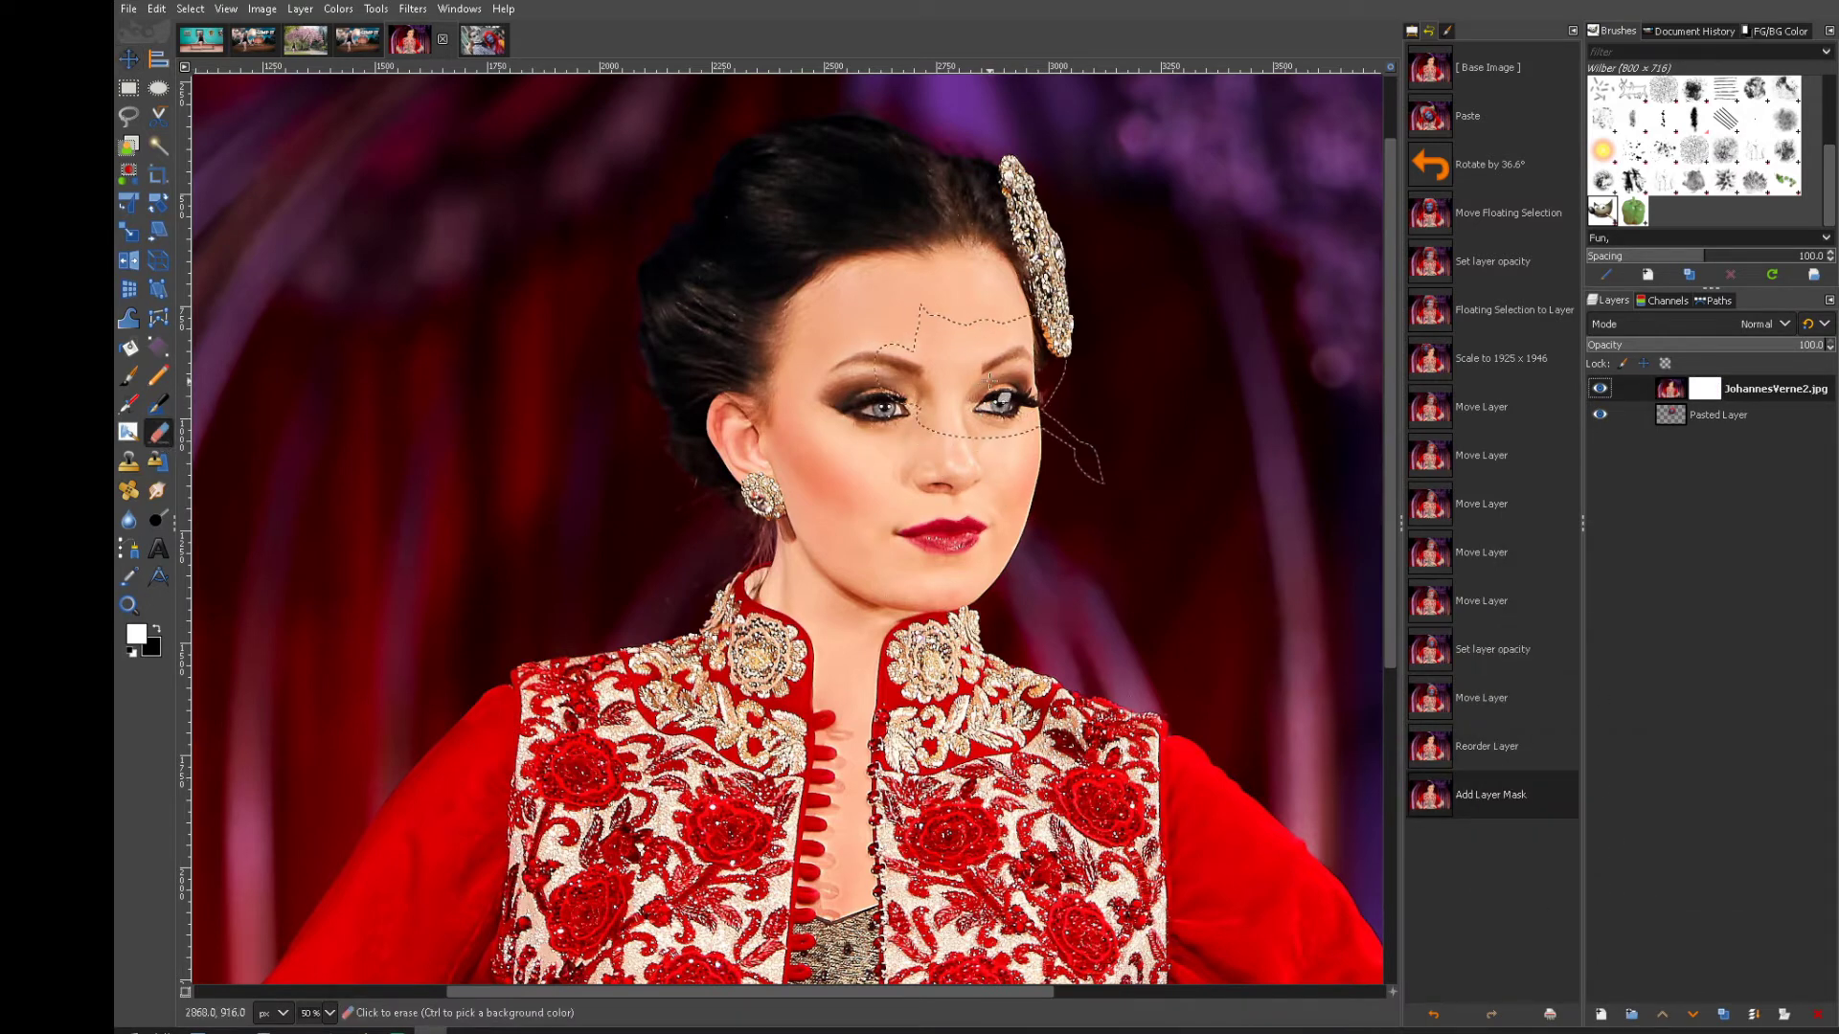
scroll(1693, 114, "up", 3)
scroll(1694, 113, "up", 2)
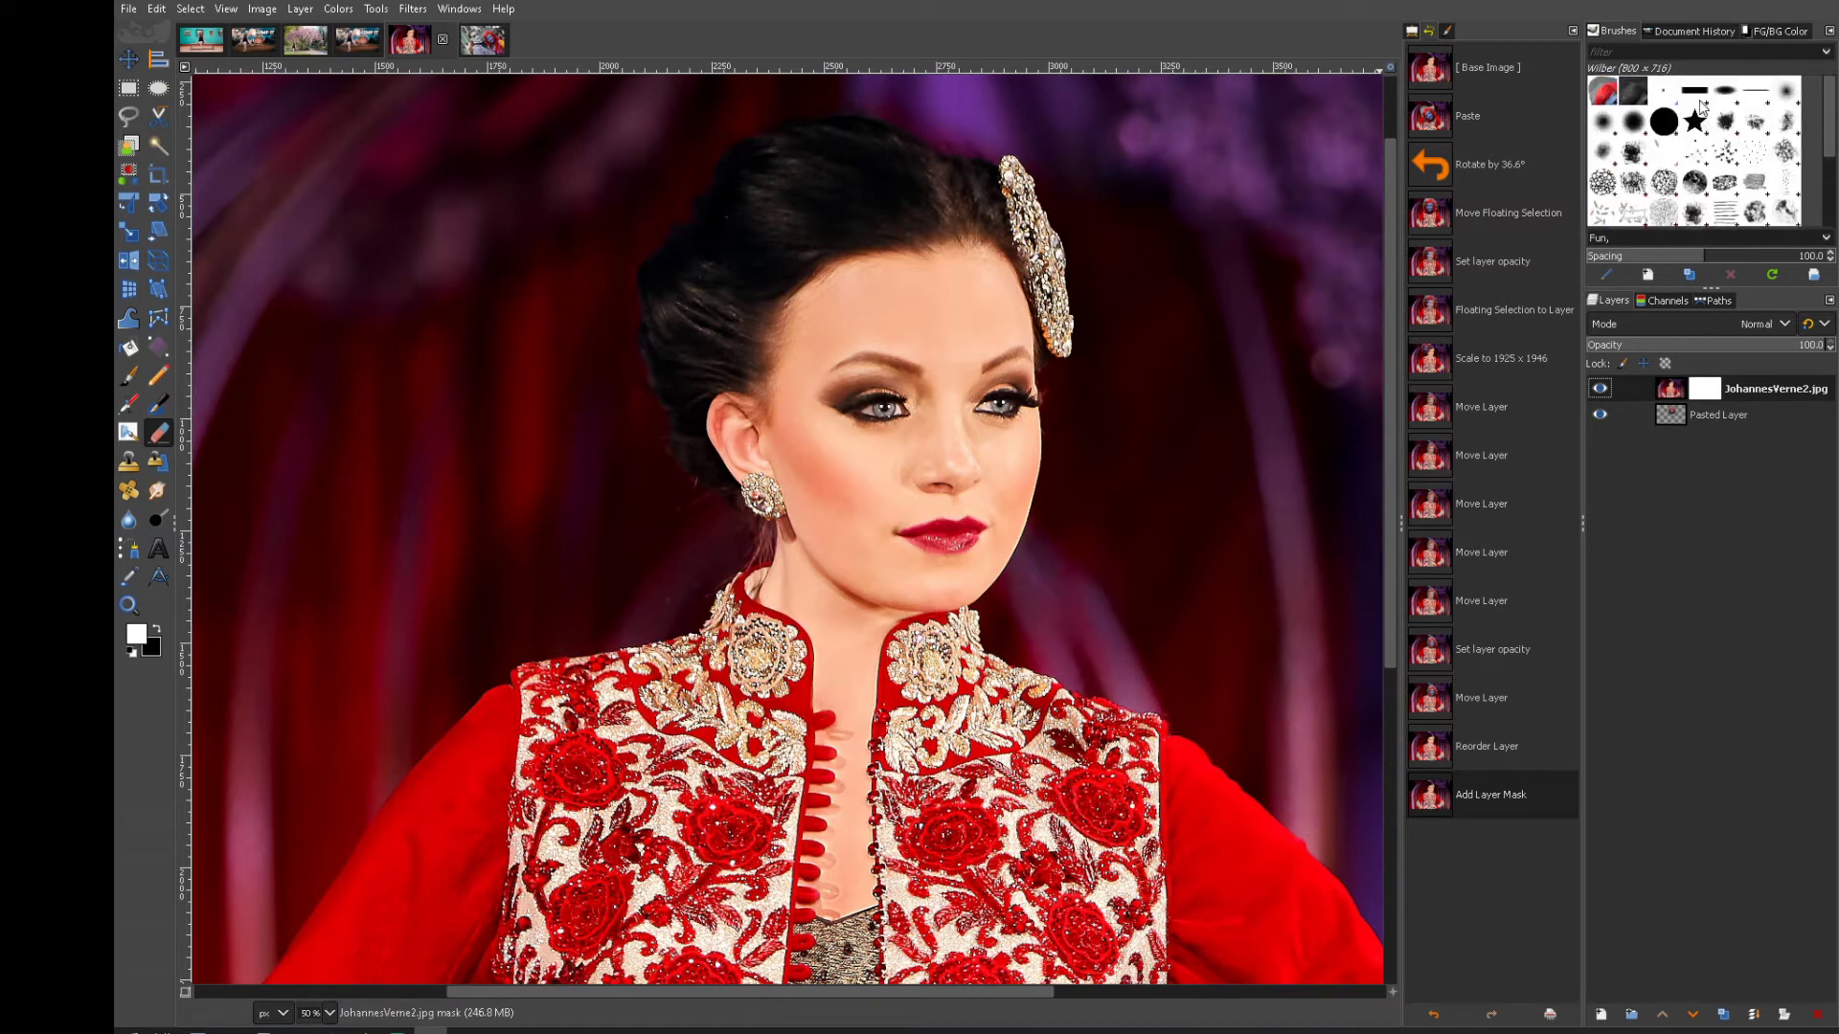
left_click(1787, 92)
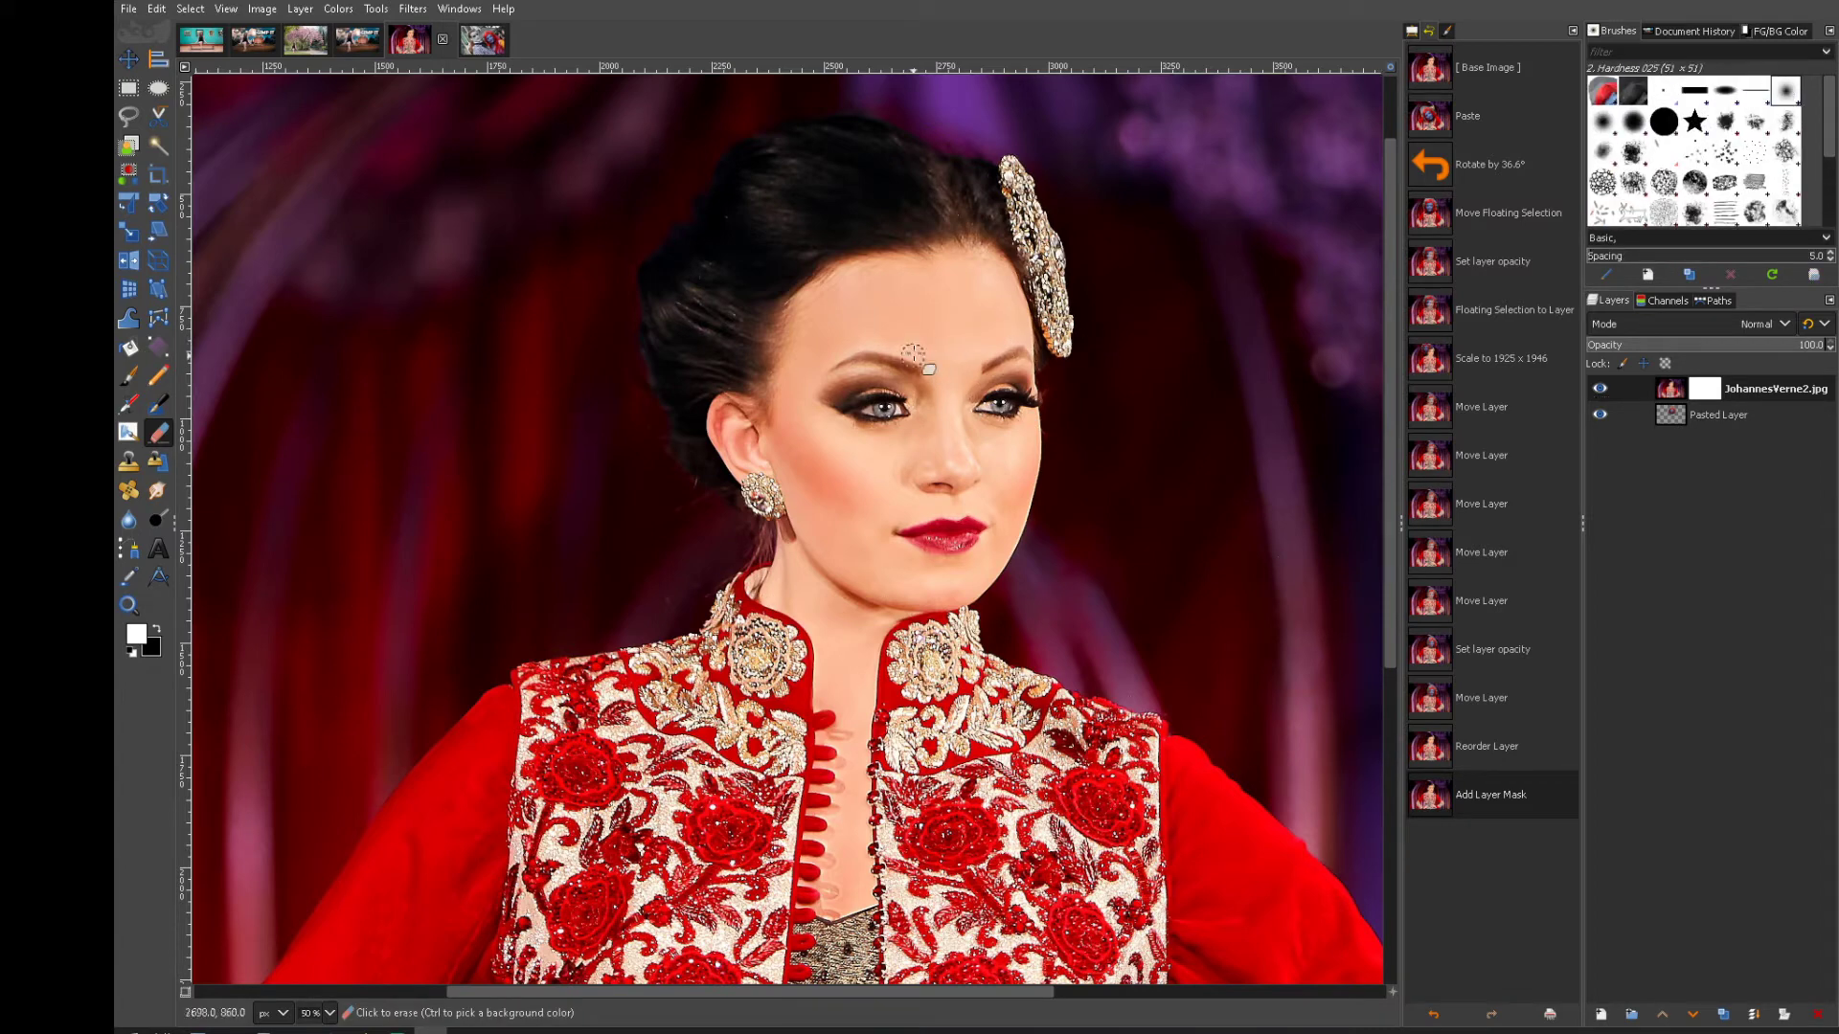
Erase the mask over the forehead, eyes, nose and upper cheeks to reveal the blue face
key("bracketright")
left_click_drag(910, 343, 899, 347)
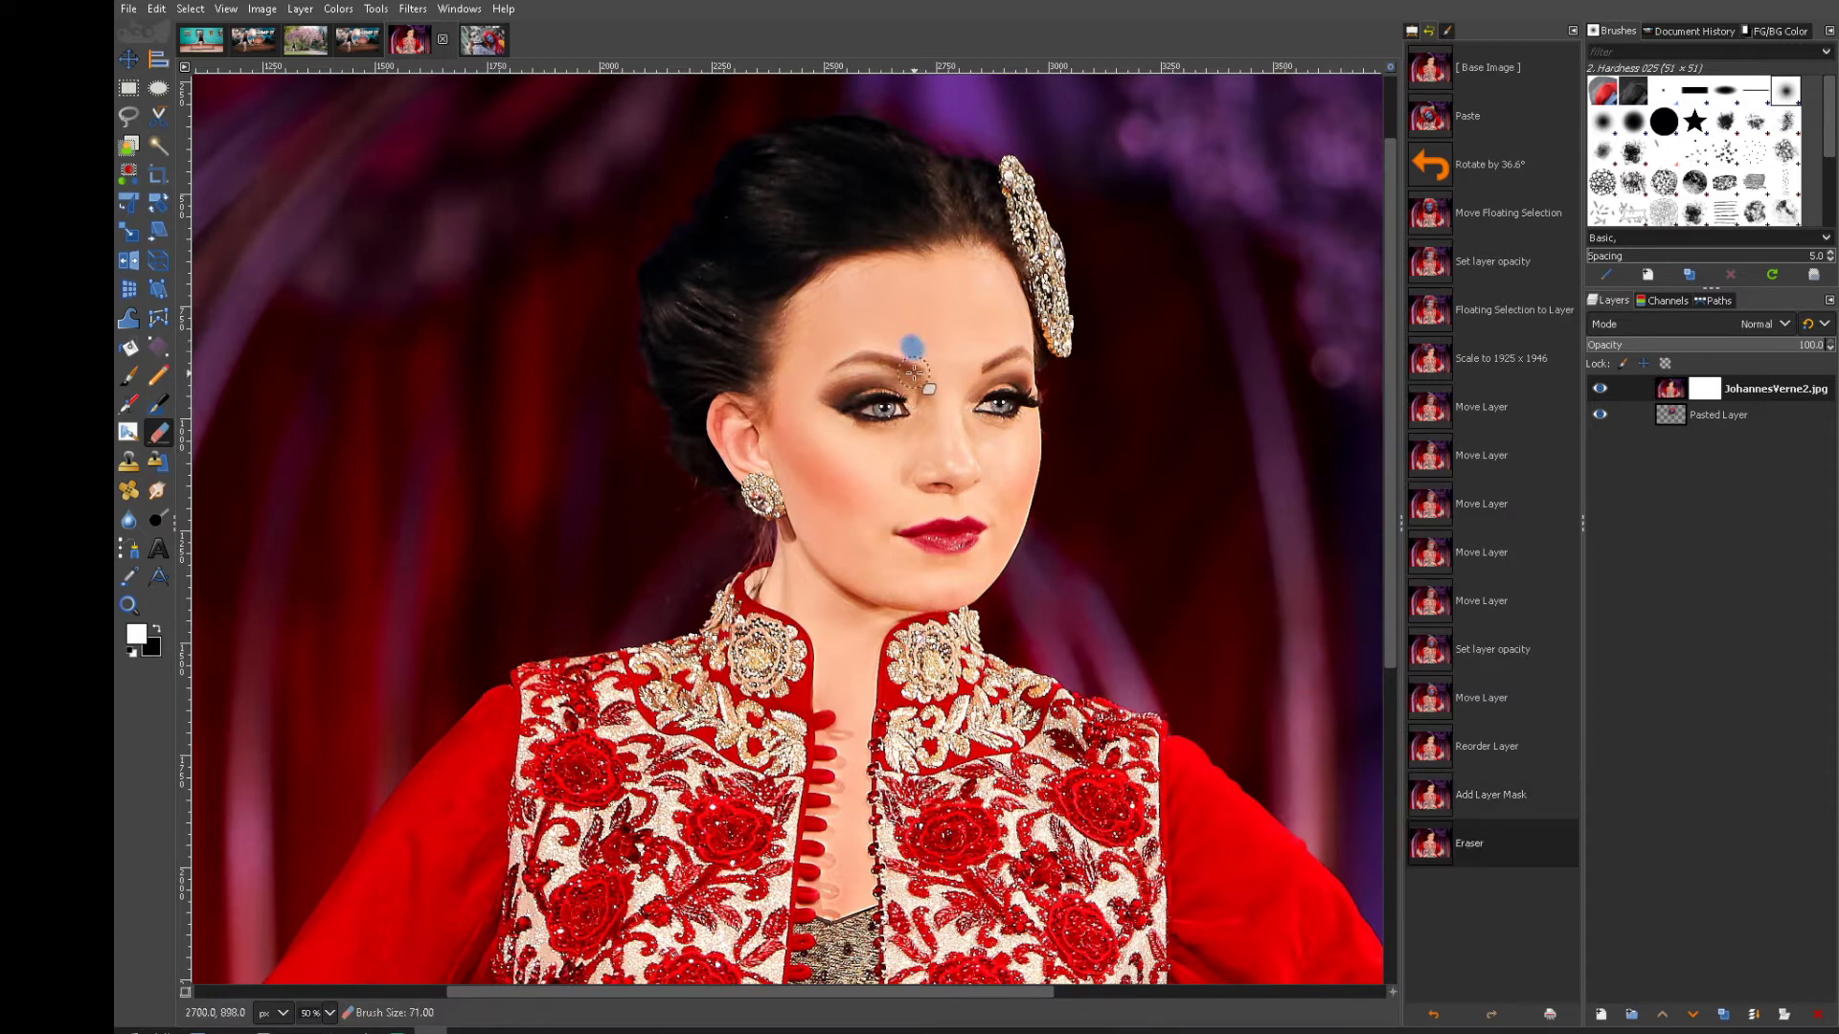
left_click(1412, 30)
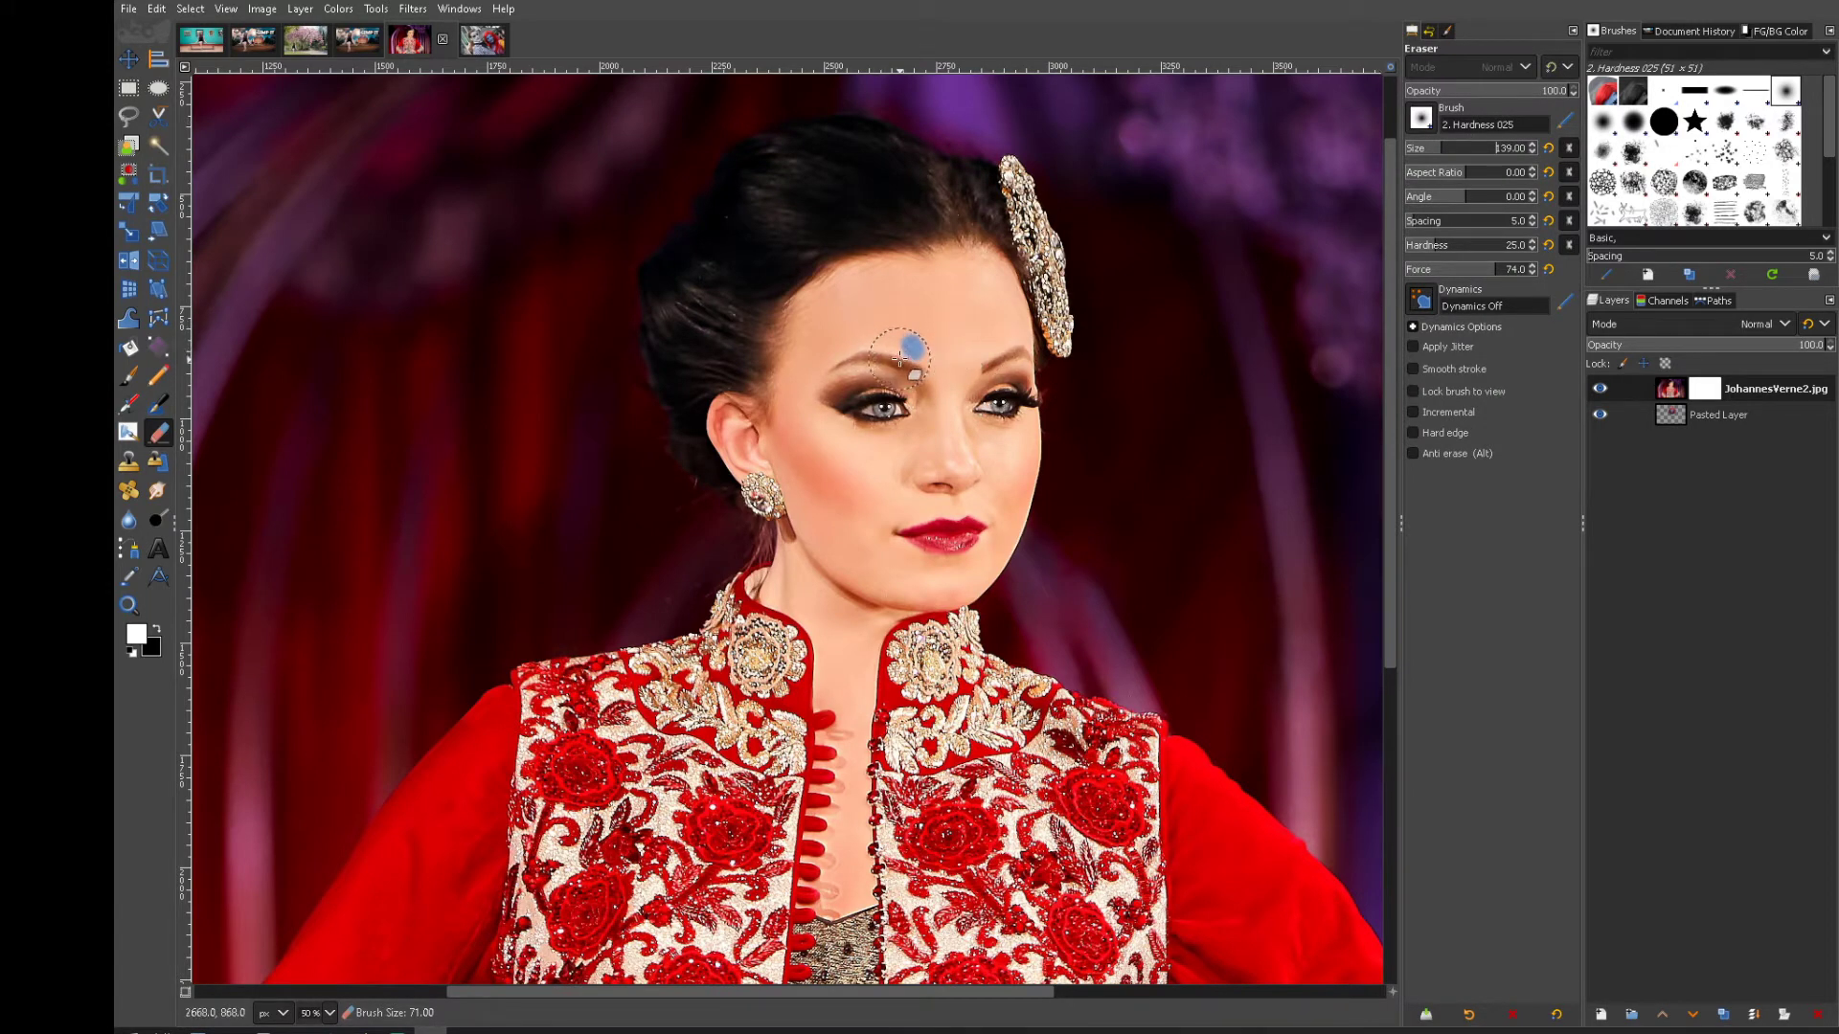
mouse_move(899, 357)
left_mouse_down()
mouse_move(854, 356)
mouse_move(865, 408)
mouse_move(890, 416)
mouse_move(912, 394)
mouse_move(865, 379)
mouse_move(886, 431)
left_mouse_up()
mouse_move(915, 357)
left_mouse_down()
mouse_move(843, 369)
mouse_move(827, 405)
mouse_move(877, 439)
mouse_move(916, 416)
mouse_move(898, 373)
left_mouse_up()
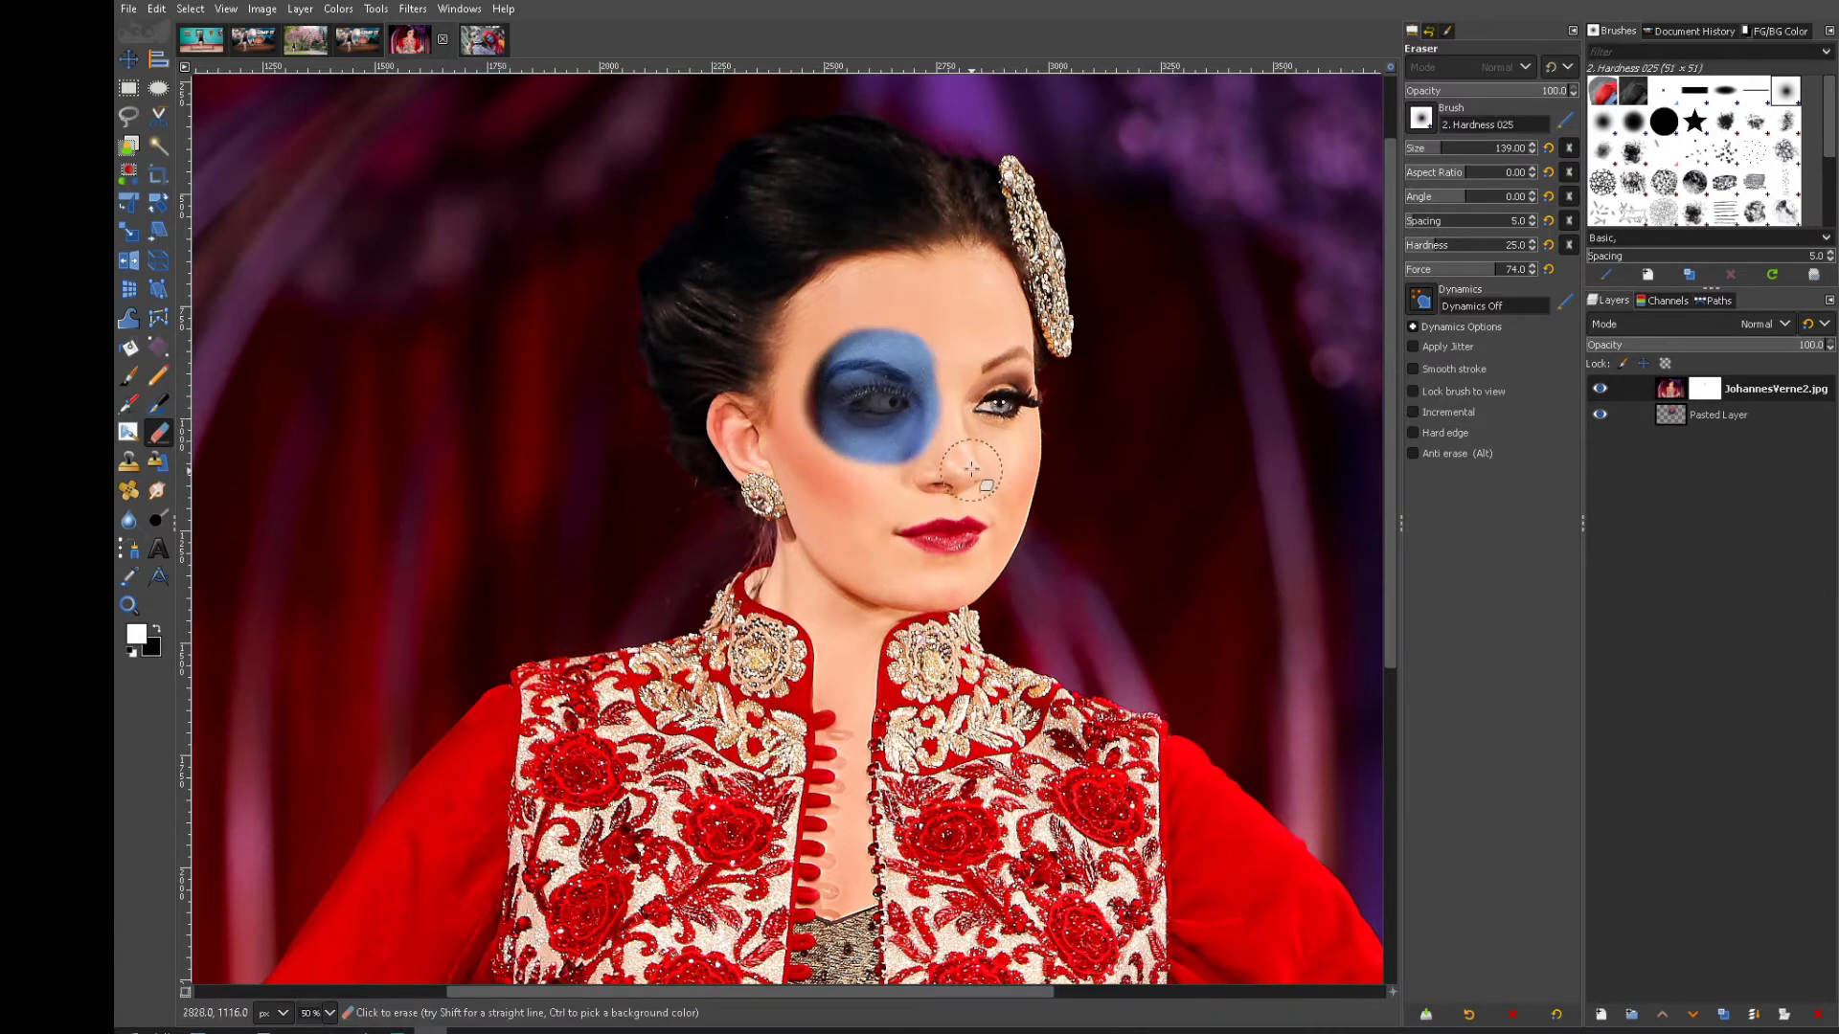
key("ctrl+z")
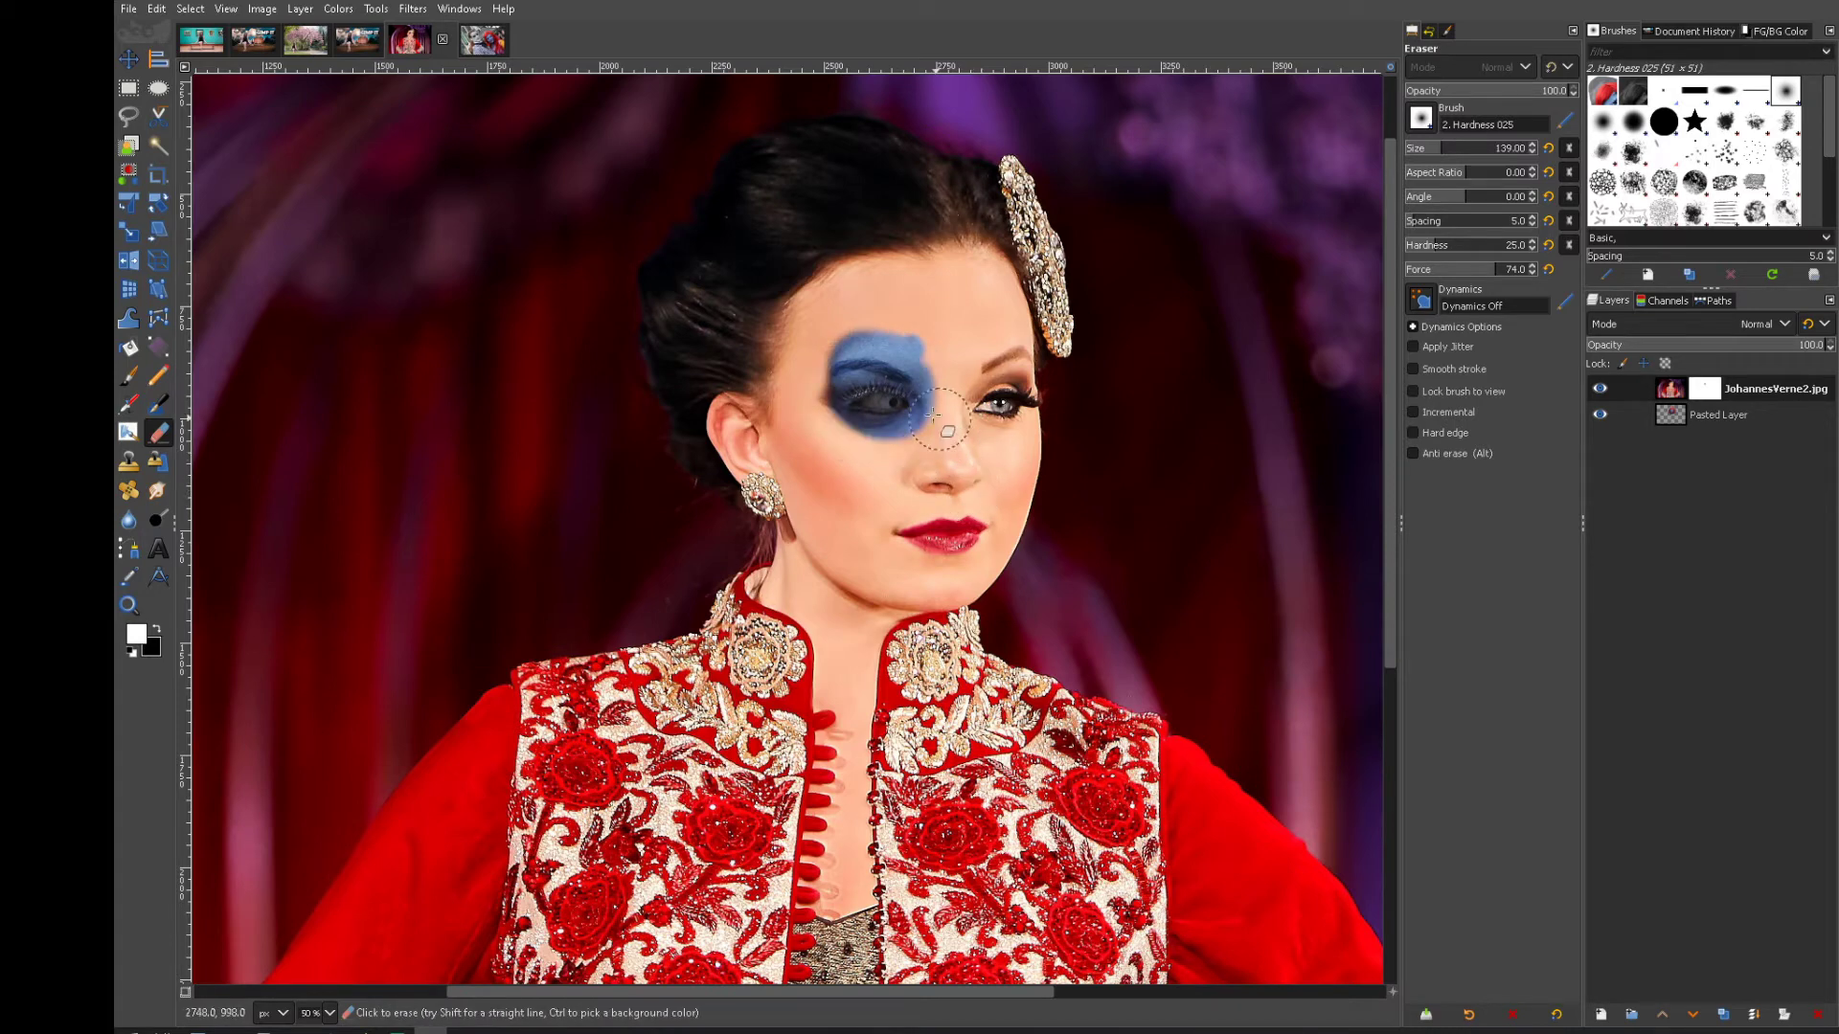
mouse_move(883, 380)
left_mouse_down()
mouse_move(824, 422)
mouse_move(886, 455)
mouse_move(934, 402)
mouse_move(940, 466)
mouse_move(972, 448)
mouse_move(977, 404)
mouse_move(1005, 417)
mouse_move(1015, 397)
mouse_move(967, 364)
mouse_move(931, 376)
mouse_move(962, 340)
mouse_move(1015, 350)
mouse_move(1023, 422)
mouse_move(996, 469)
mouse_move(1013, 458)
mouse_move(920, 469)
mouse_move(895, 494)
mouse_move(996, 489)
mouse_move(925, 503)
mouse_move(880, 483)
mouse_move(831, 449)
mouse_move(852, 397)
left_mouse_up()
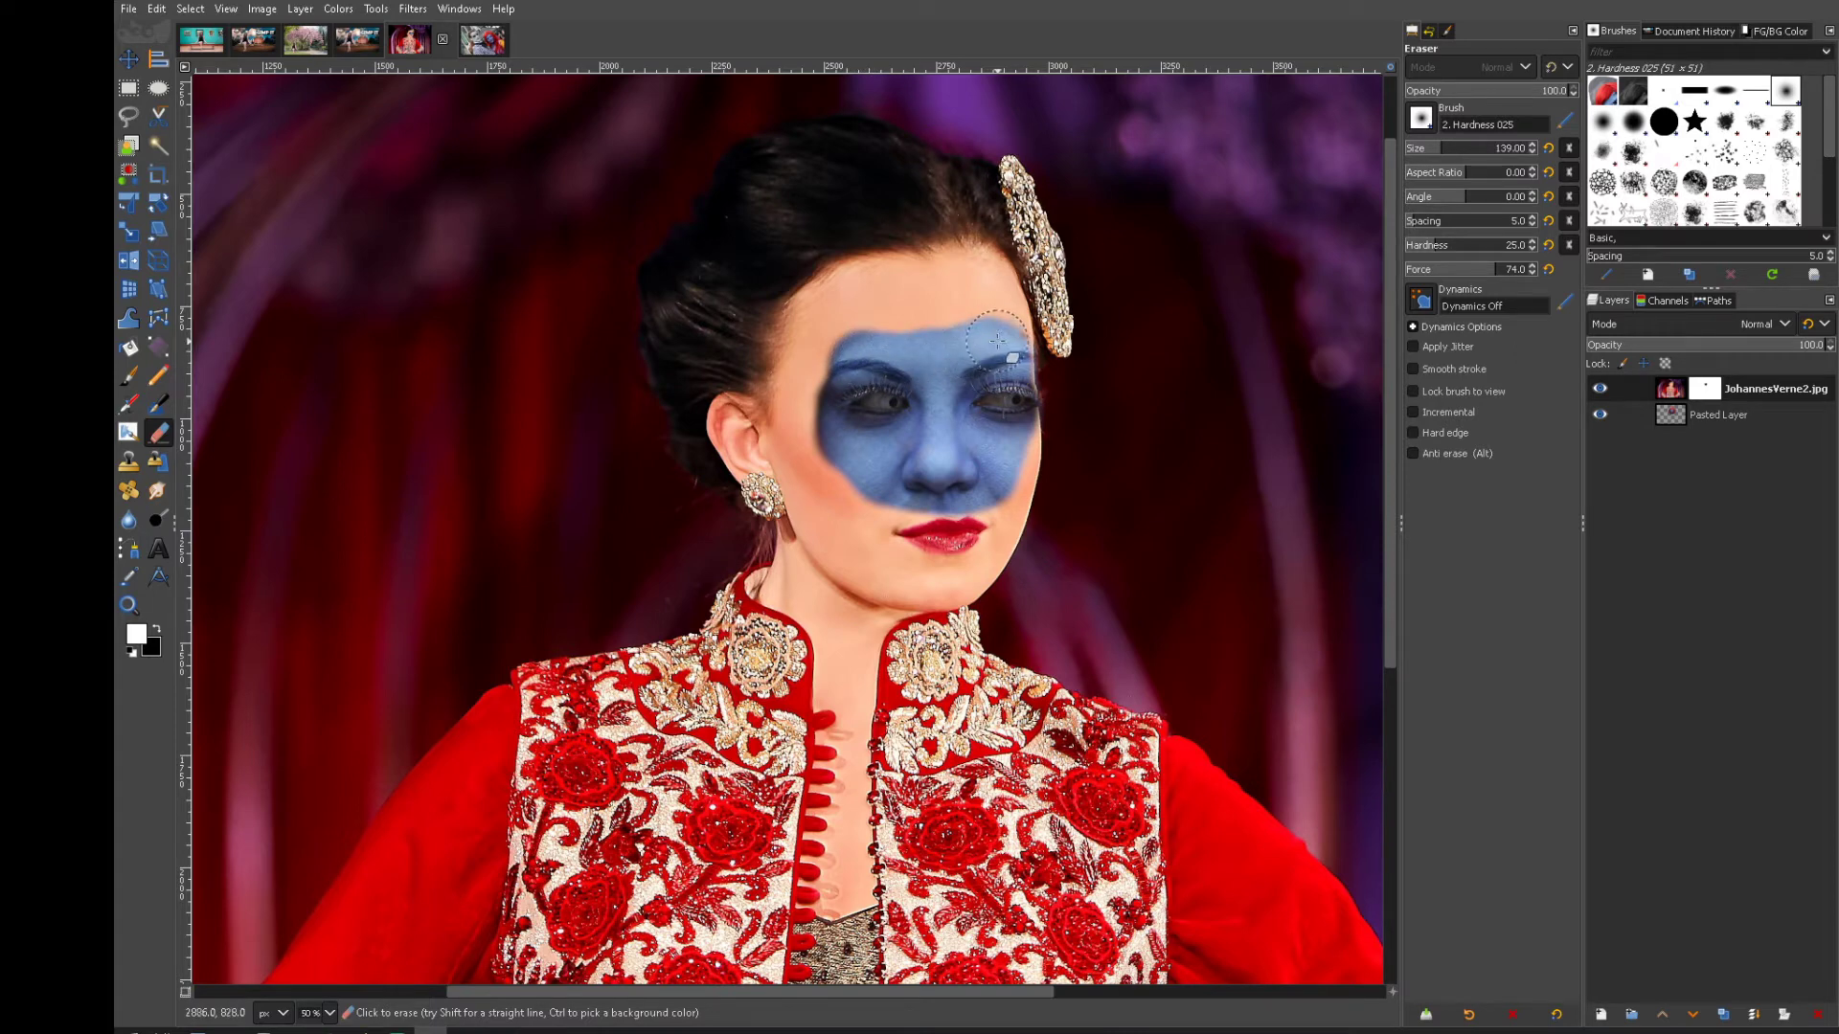
mouse_move(998, 339)
left_mouse_down()
mouse_move(882, 330)
mouse_move(910, 323)
mouse_move(854, 350)
mouse_move(928, 340)
left_mouse_up()
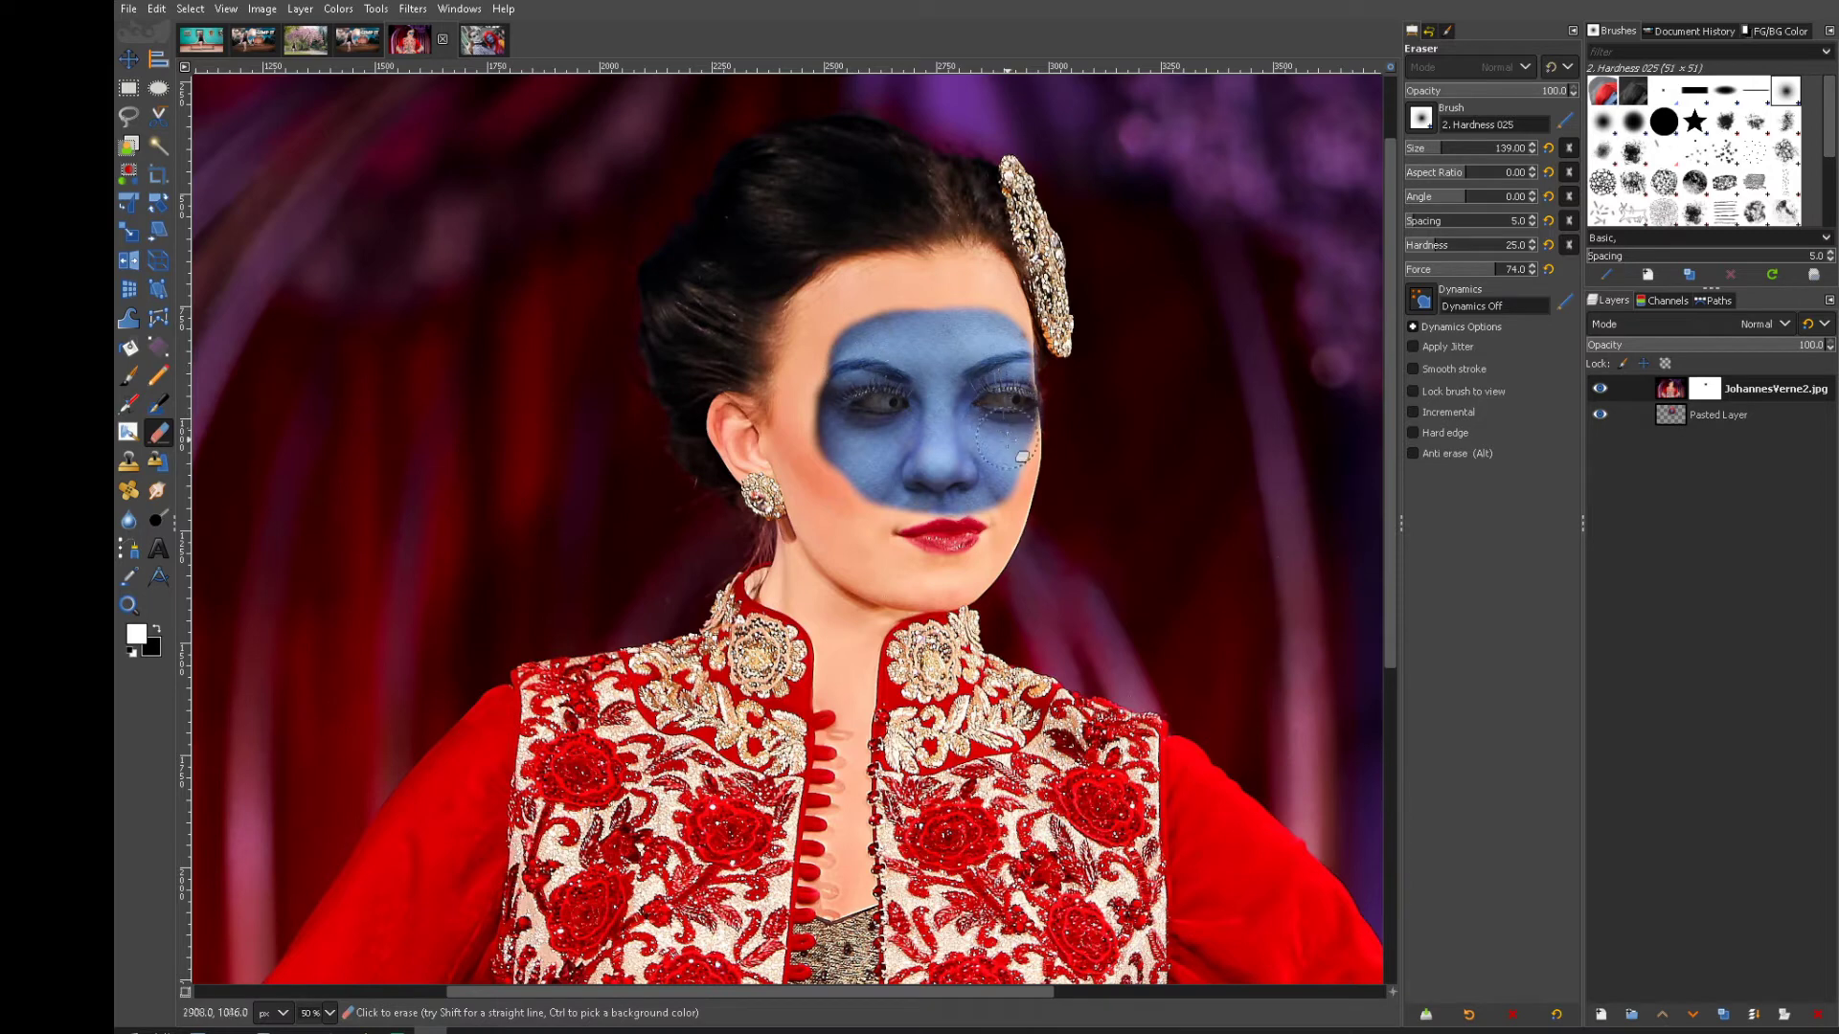
mouse_move(943, 485)
left_mouse_down()
mouse_move(871, 488)
mouse_move(856, 446)
mouse_move(859, 483)
left_mouse_up()
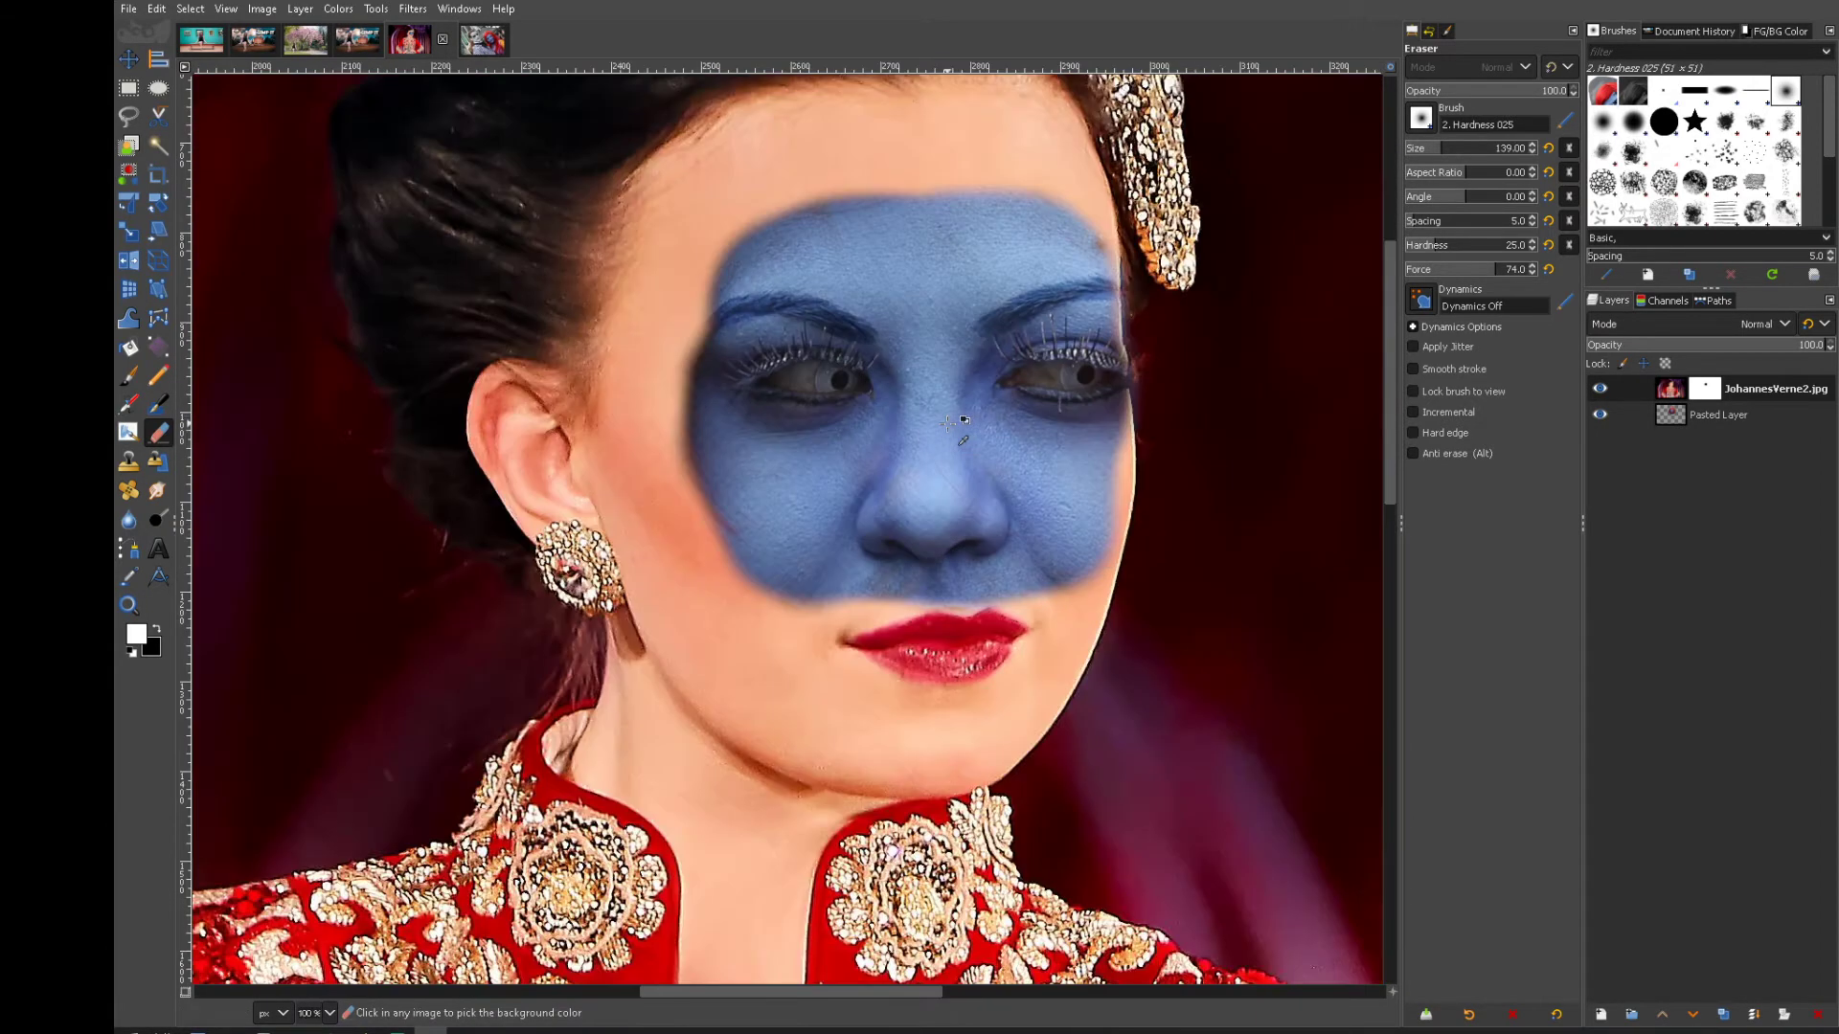
Shift the pasted blue face layer a few pixels so its eyes and nose match the model's
key("1")
left_click(1719, 418)
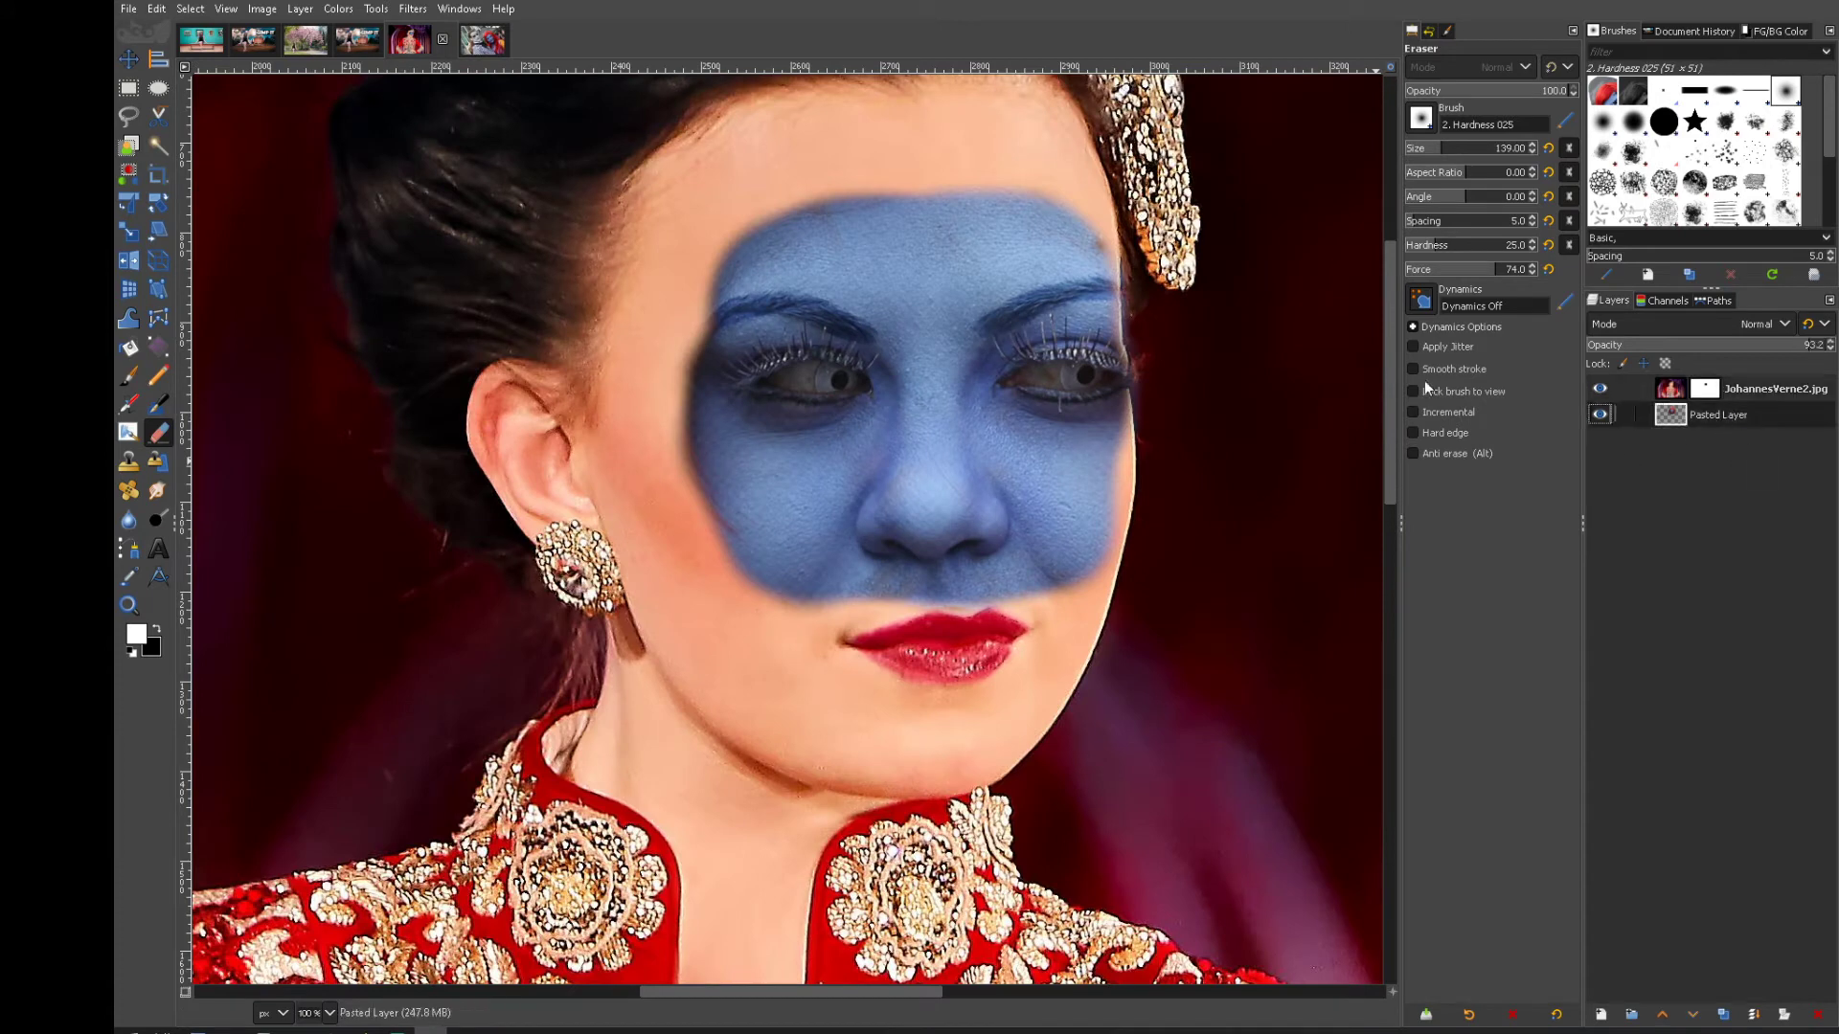
left_click(128, 59)
mouse_move(944, 383)
left_mouse_down()
mouse_move(885, 364)
mouse_move(914, 346)
mouse_move(933, 392)
left_mouse_up()
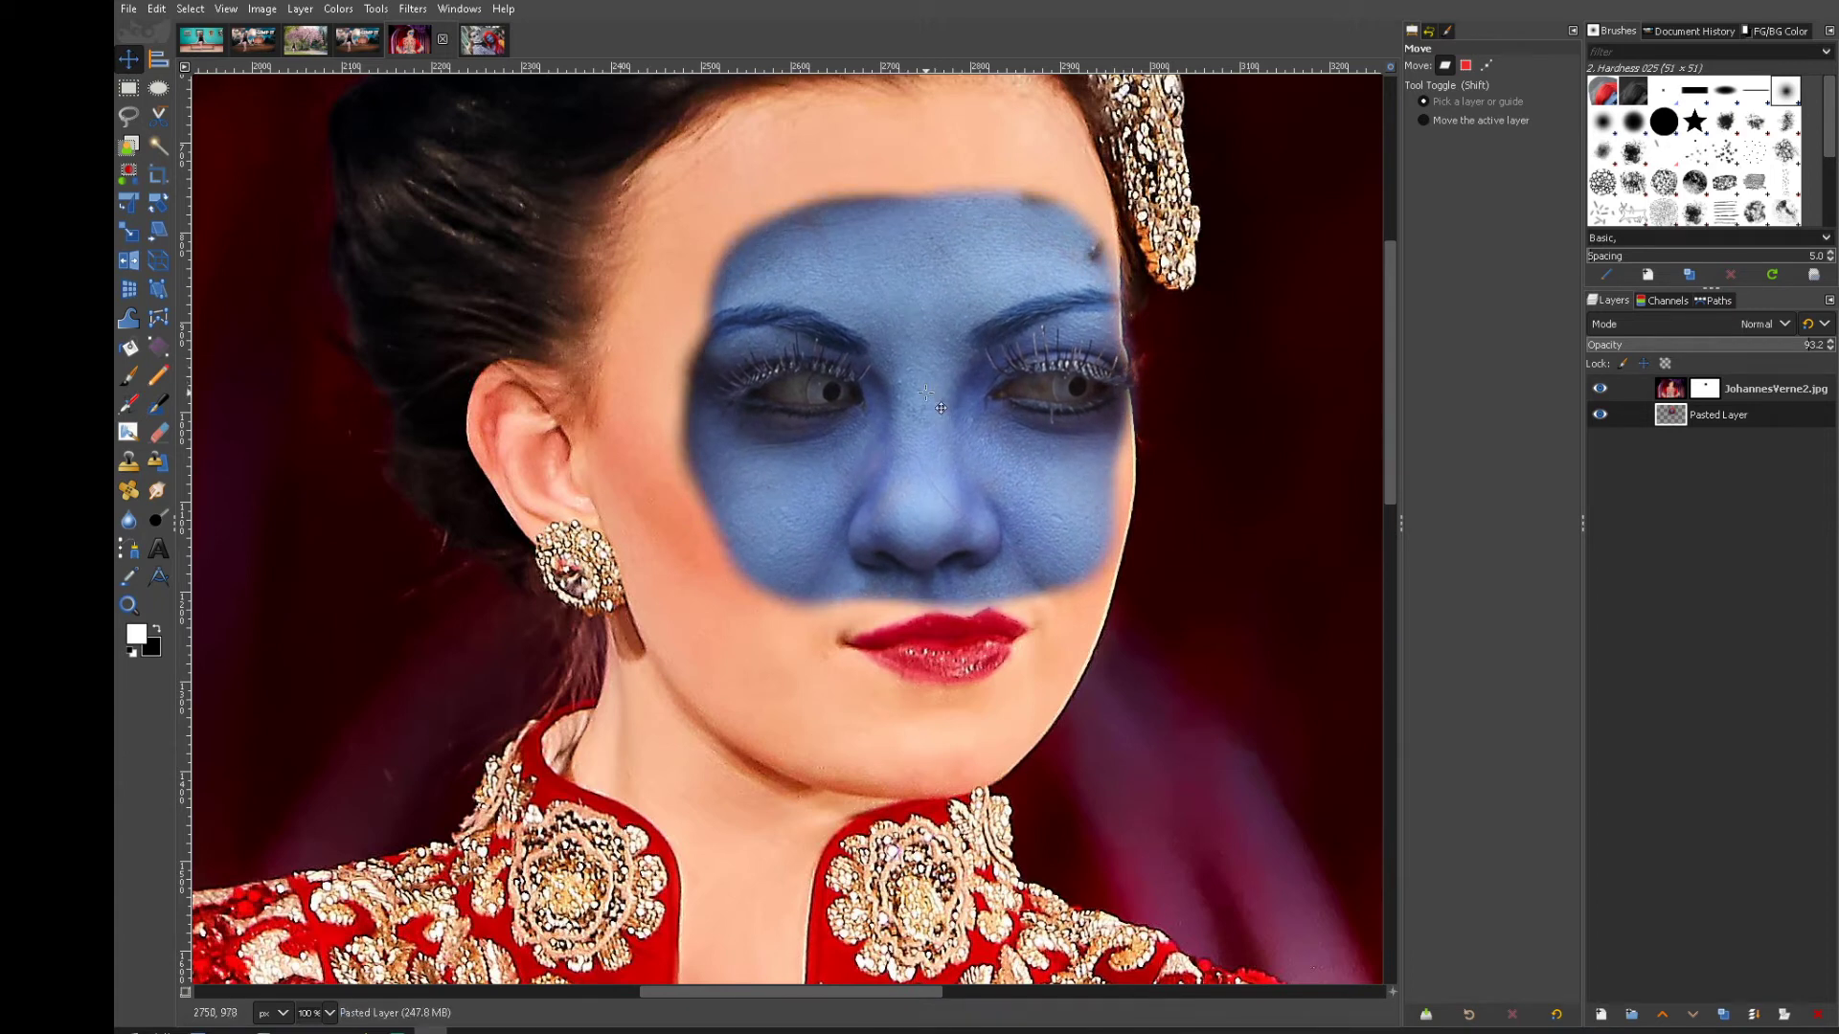
right_click(925, 393)
mouse_move(964, 445)
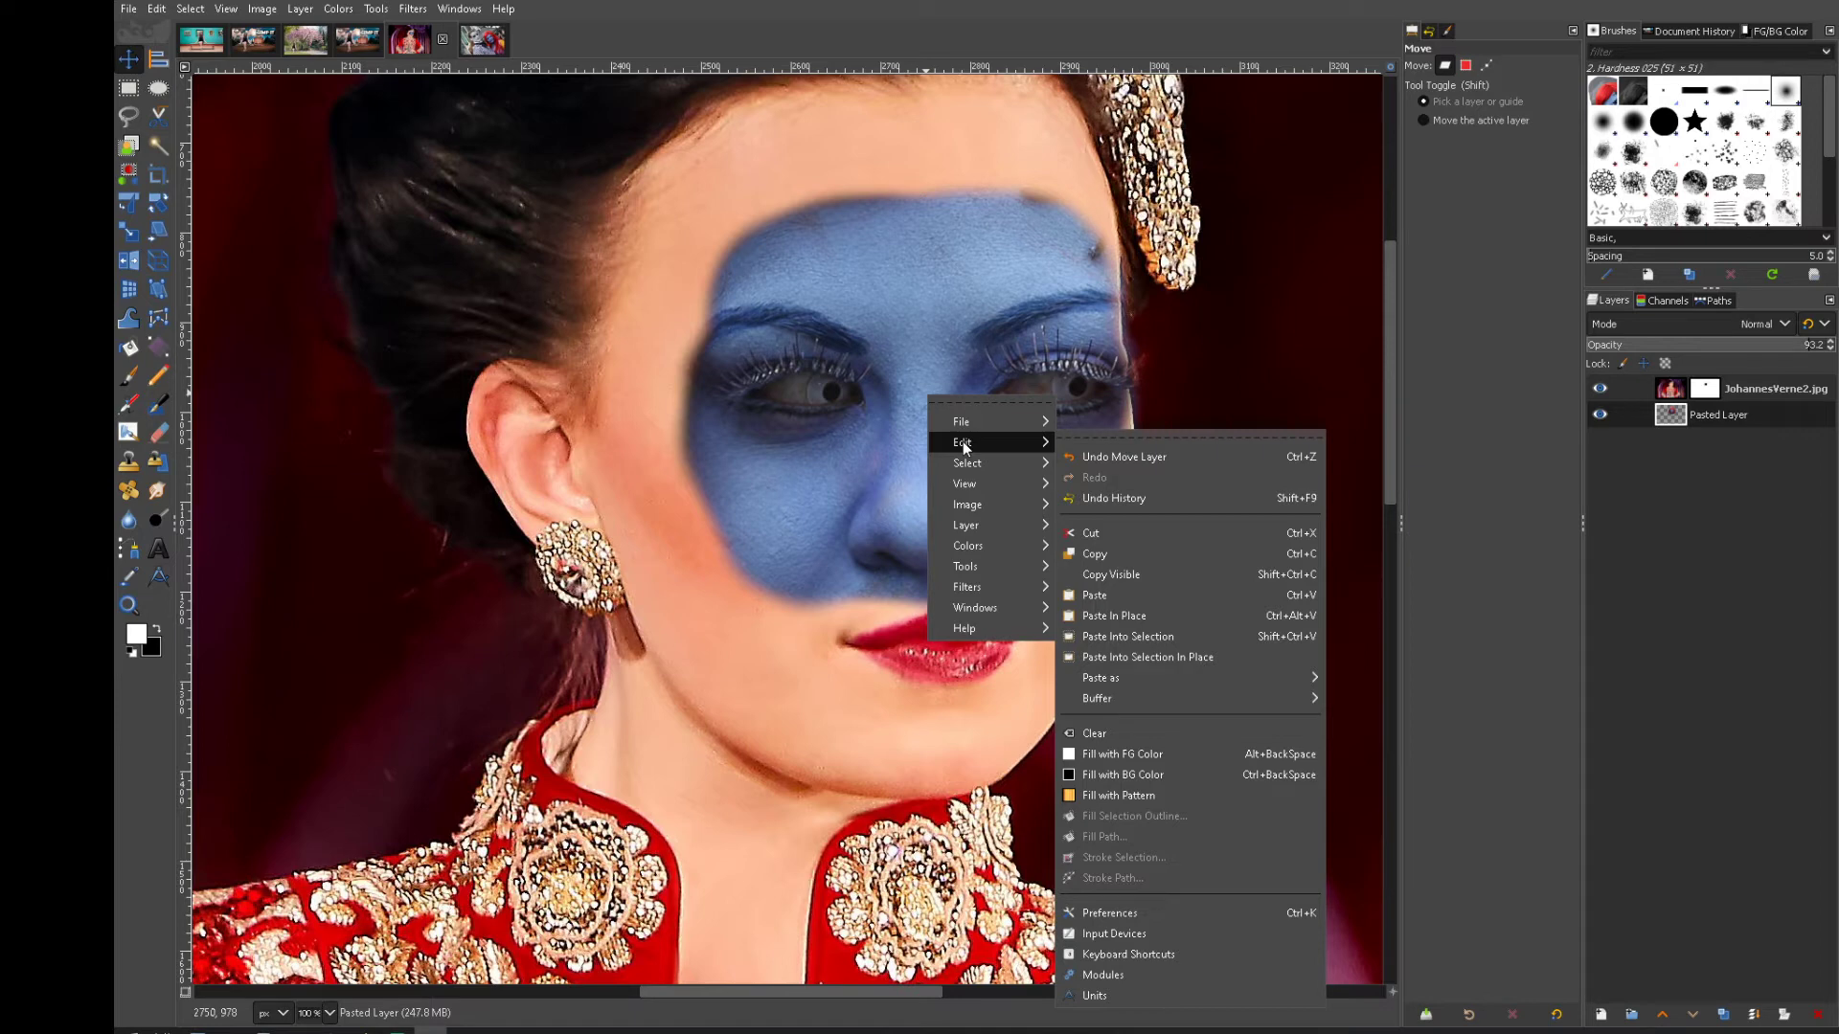
left_click(835, 431)
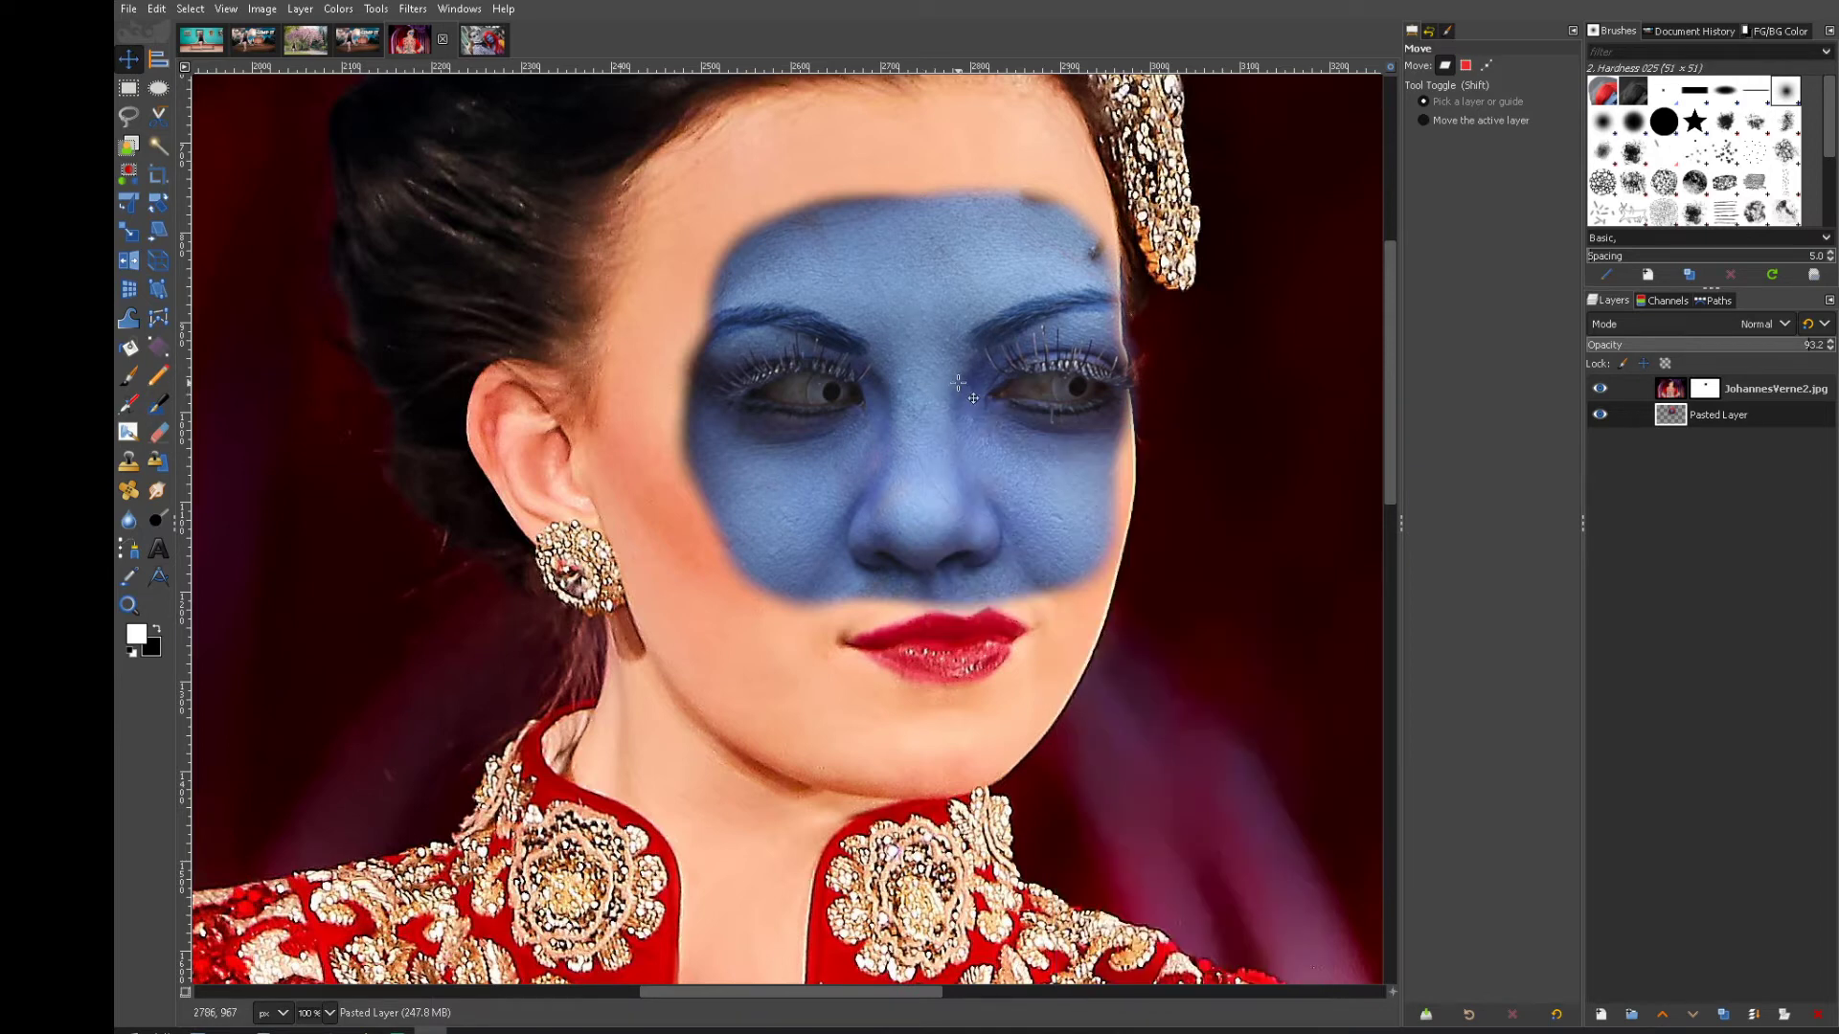
left_click_drag(957, 383, 944, 377)
left_click_drag(1000, 514, 977, 498)
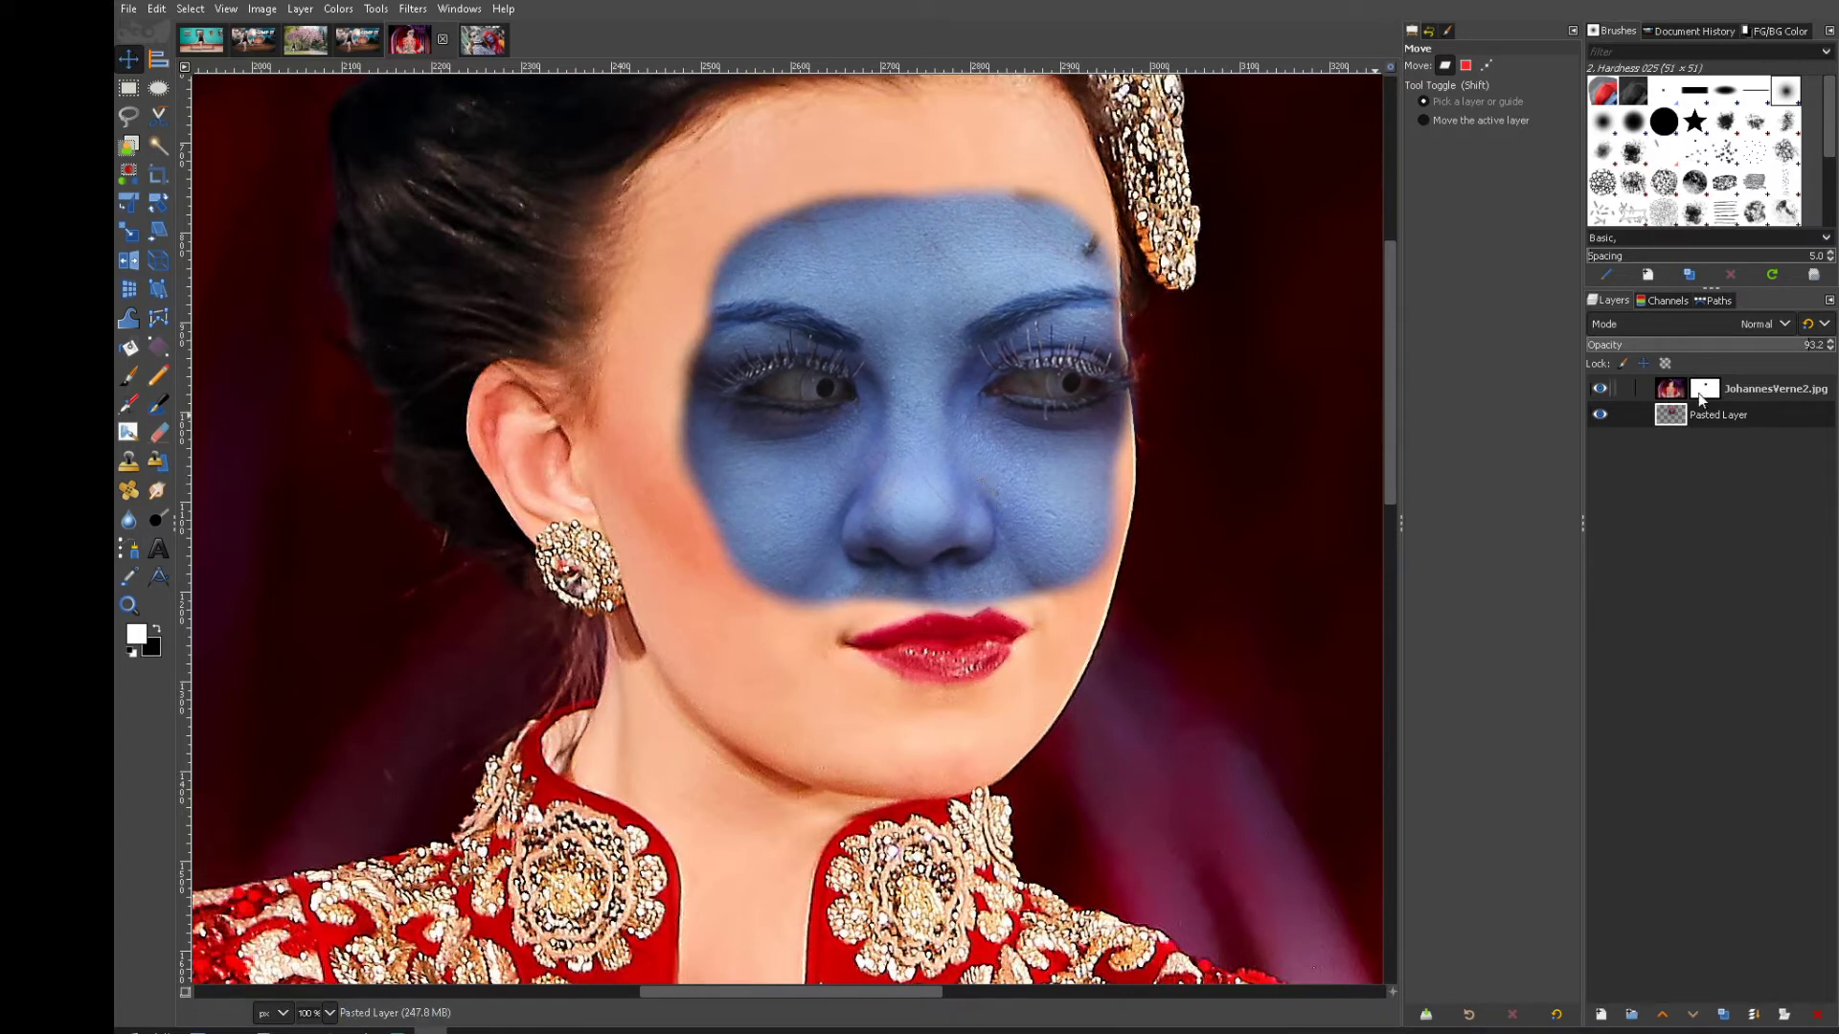
left_click(1707, 395)
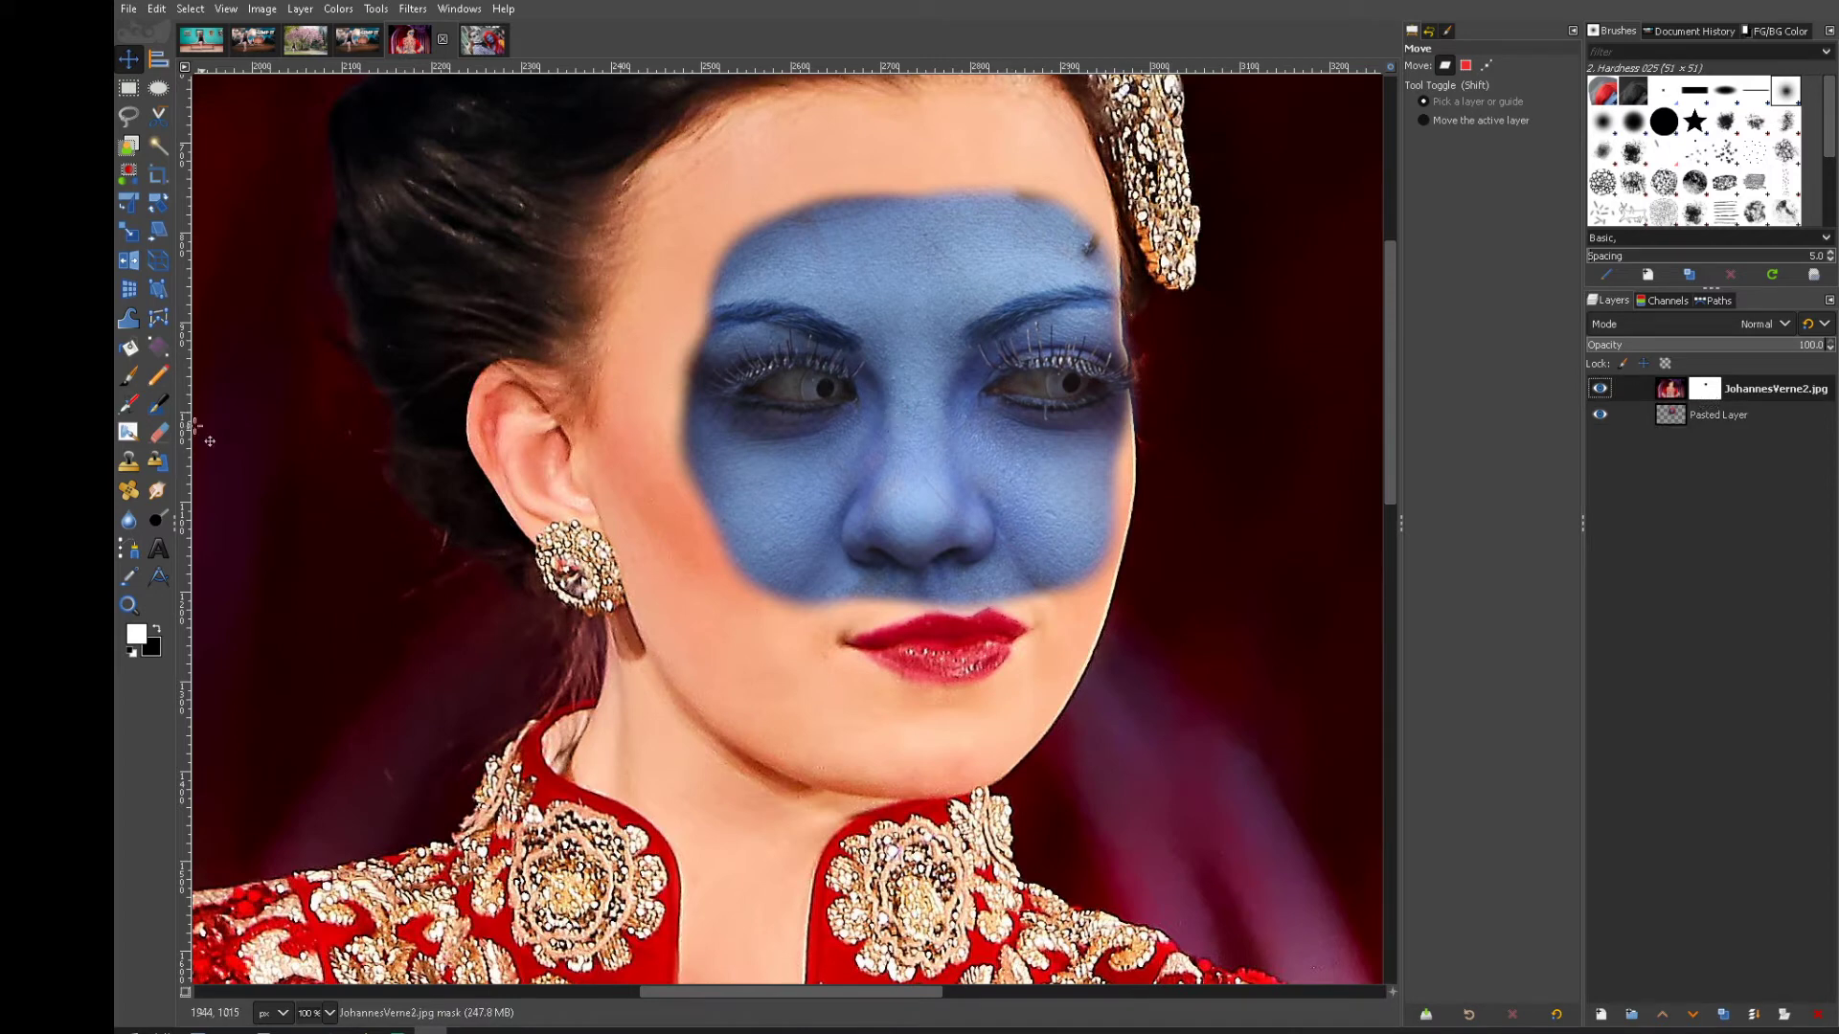
Erase the mask over the lips, mouth corners and chin to reveal the stitched blue mouth
left_click(170, 432)
mouse_move(1062, 516)
left_mouse_down()
mouse_move(1012, 635)
mouse_move(936, 652)
mouse_move(786, 592)
mouse_move(745, 504)
mouse_move(822, 642)
mouse_move(886, 668)
mouse_move(1003, 625)
left_mouse_up()
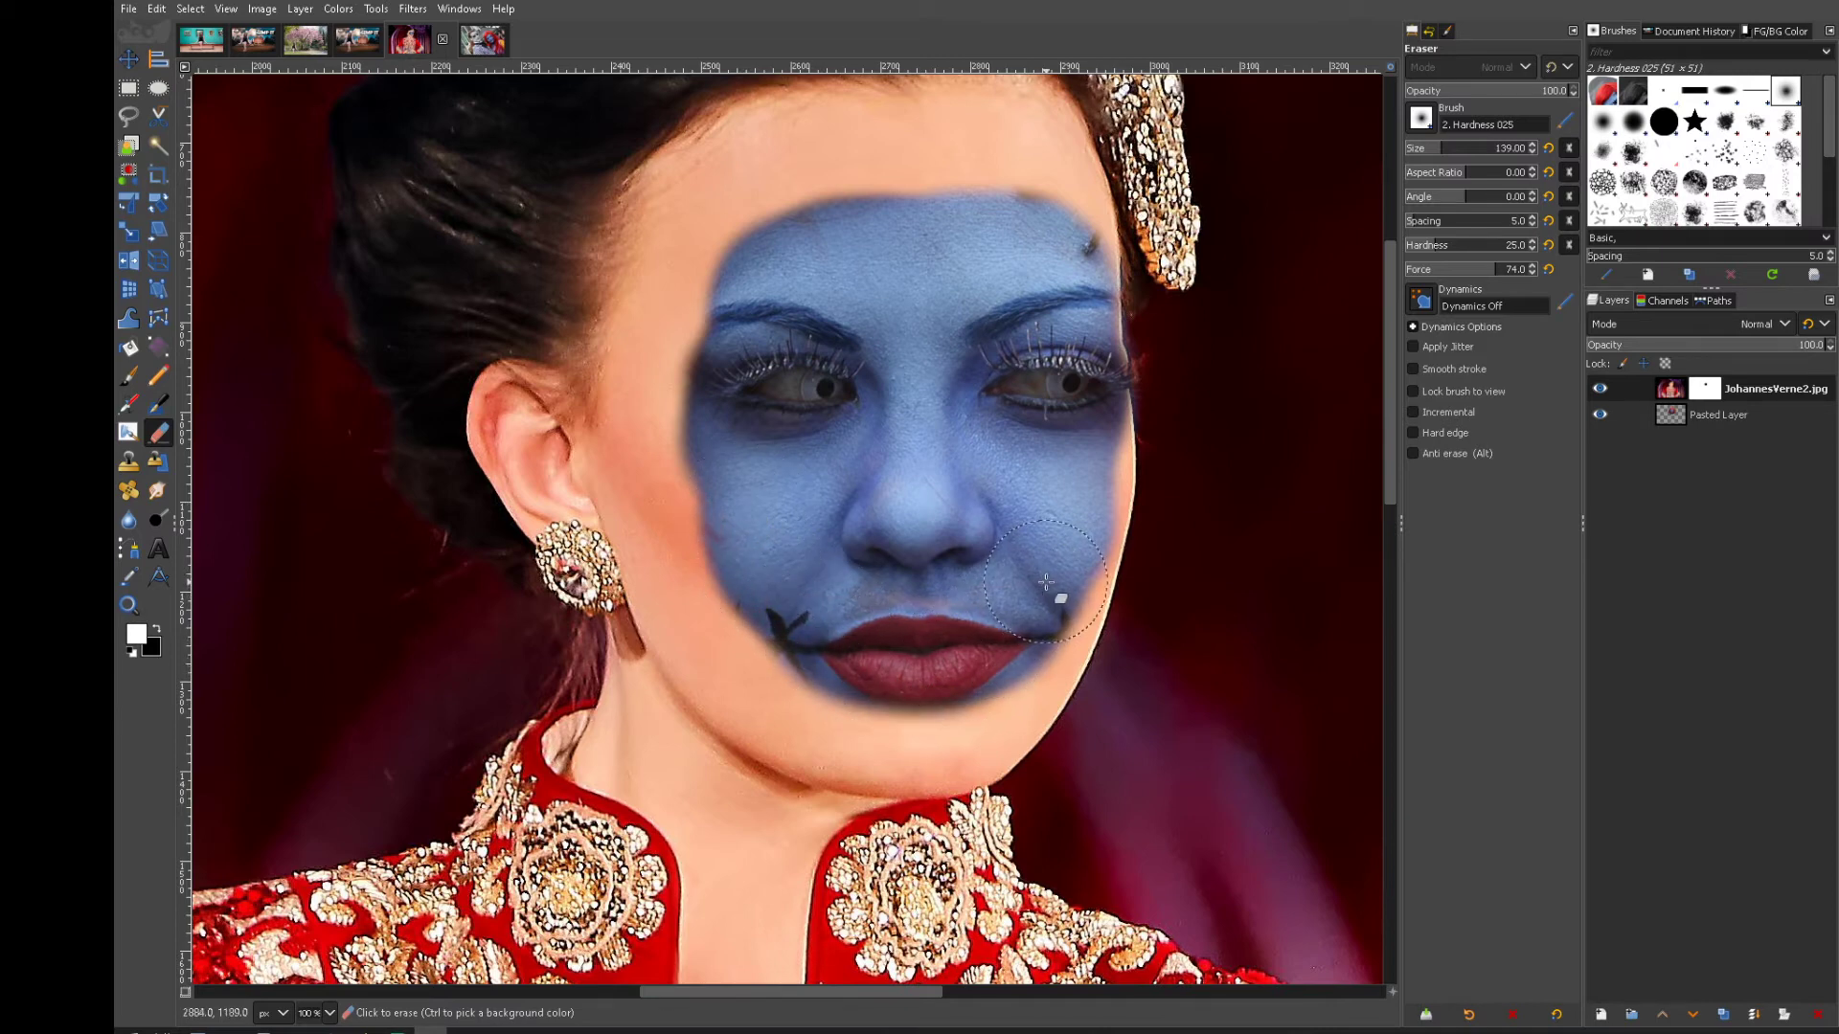
mouse_move(1076, 479)
left_mouse_down()
mouse_move(1111, 500)
mouse_move(1092, 575)
mouse_move(1030, 652)
mouse_move(948, 687)
mouse_move(816, 648)
mouse_move(723, 589)
mouse_move(678, 354)
mouse_move(704, 269)
mouse_move(762, 244)
left_mouse_up()
scroll(904, 628, "down", 6, "ctrl")
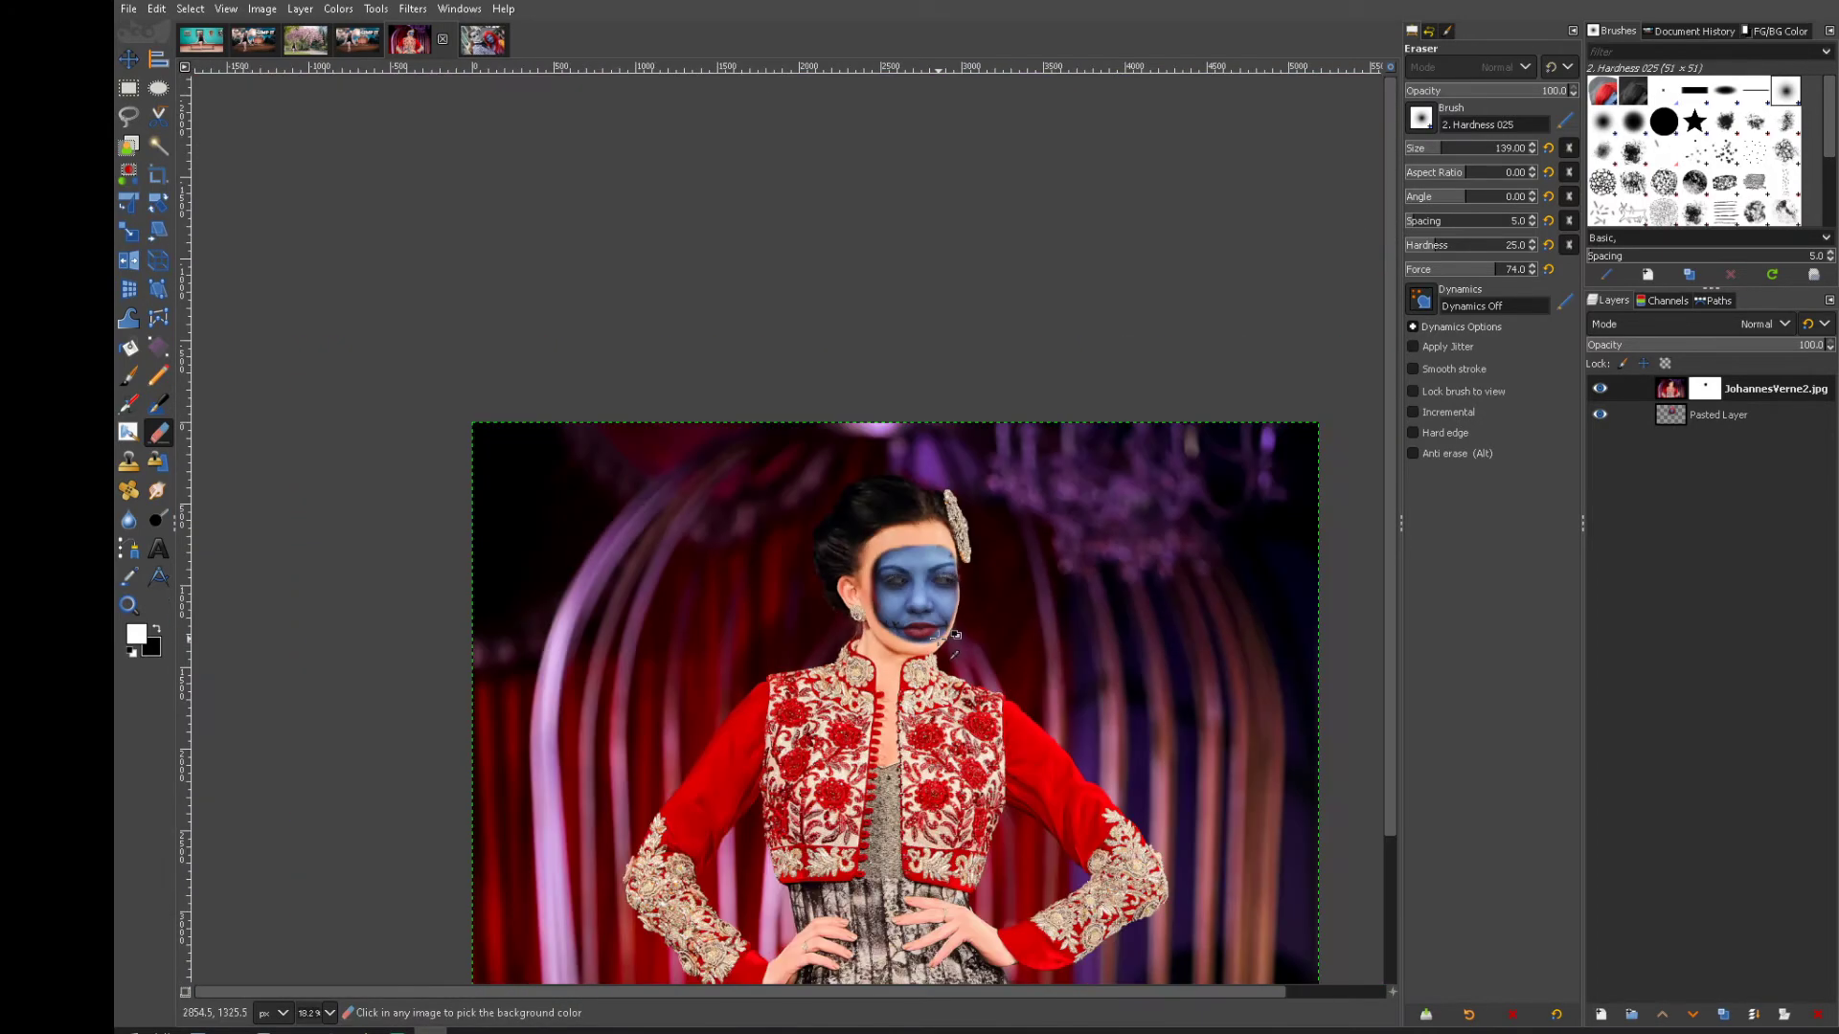
scroll(951, 717, "up", 4, "ctrl")
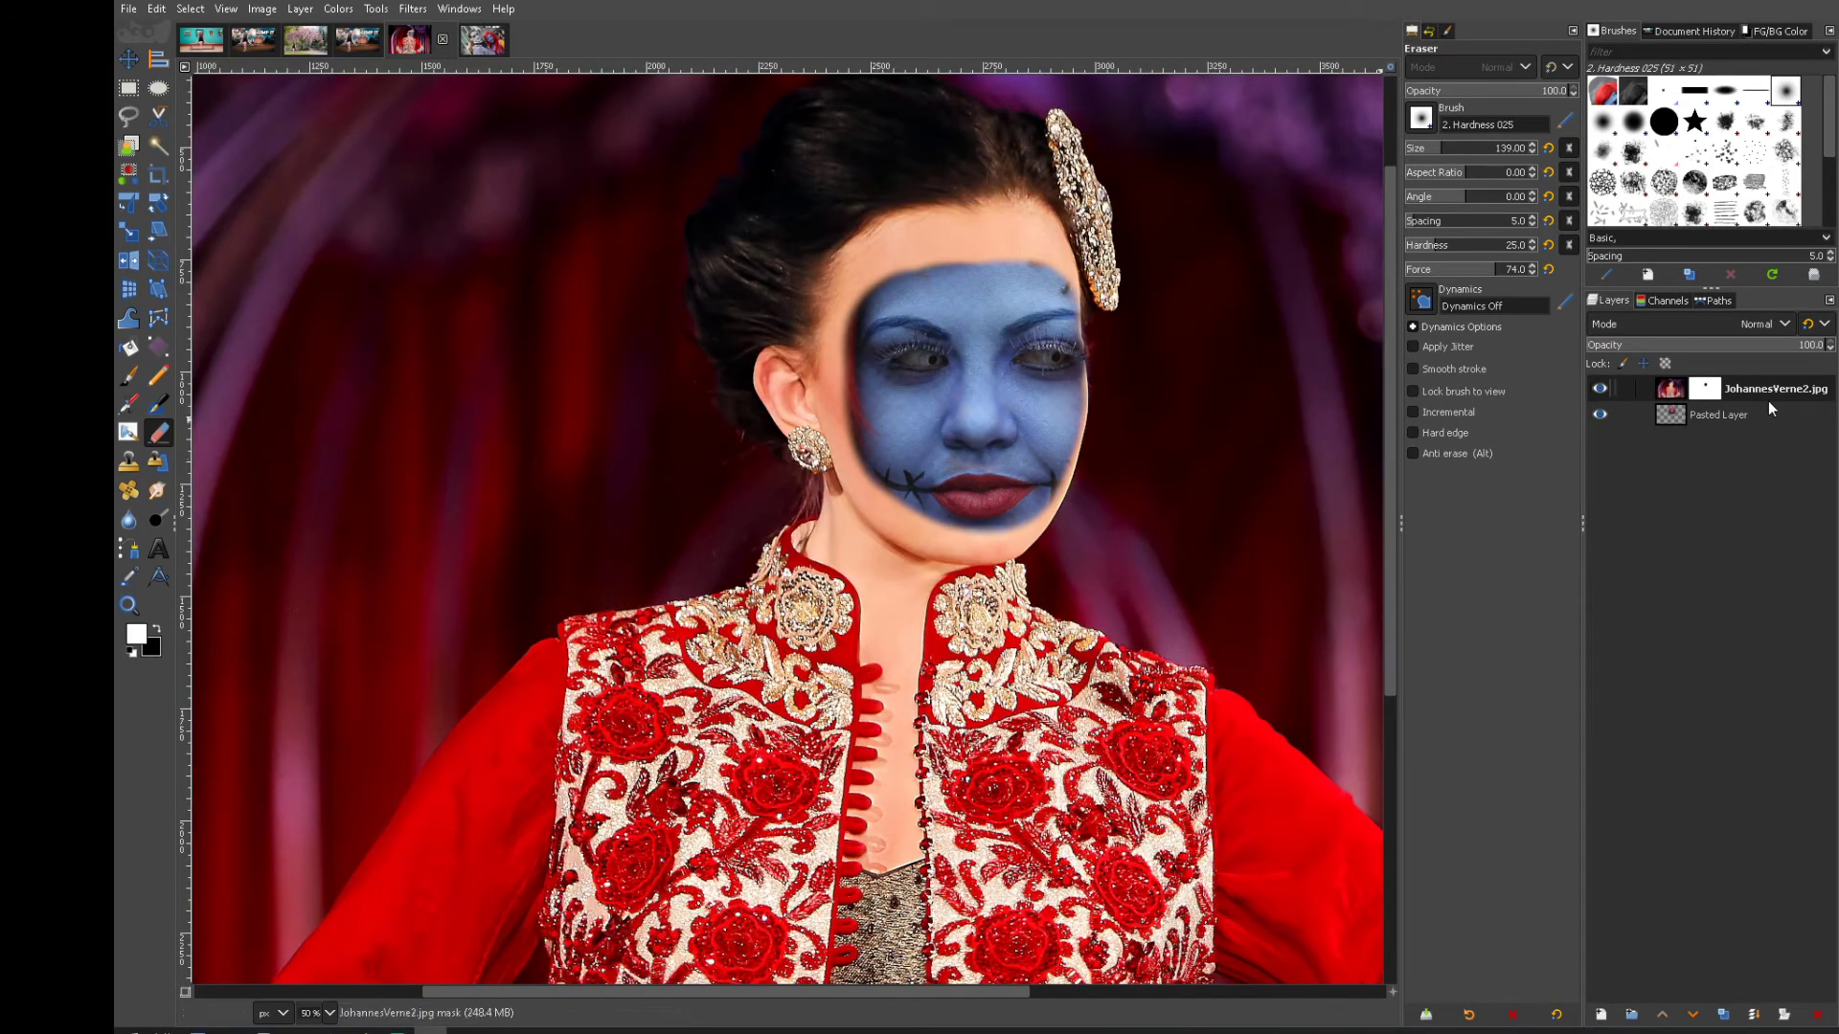
Select the pasted face layer and start scaling it with Shift+S
left_click(1698, 419)
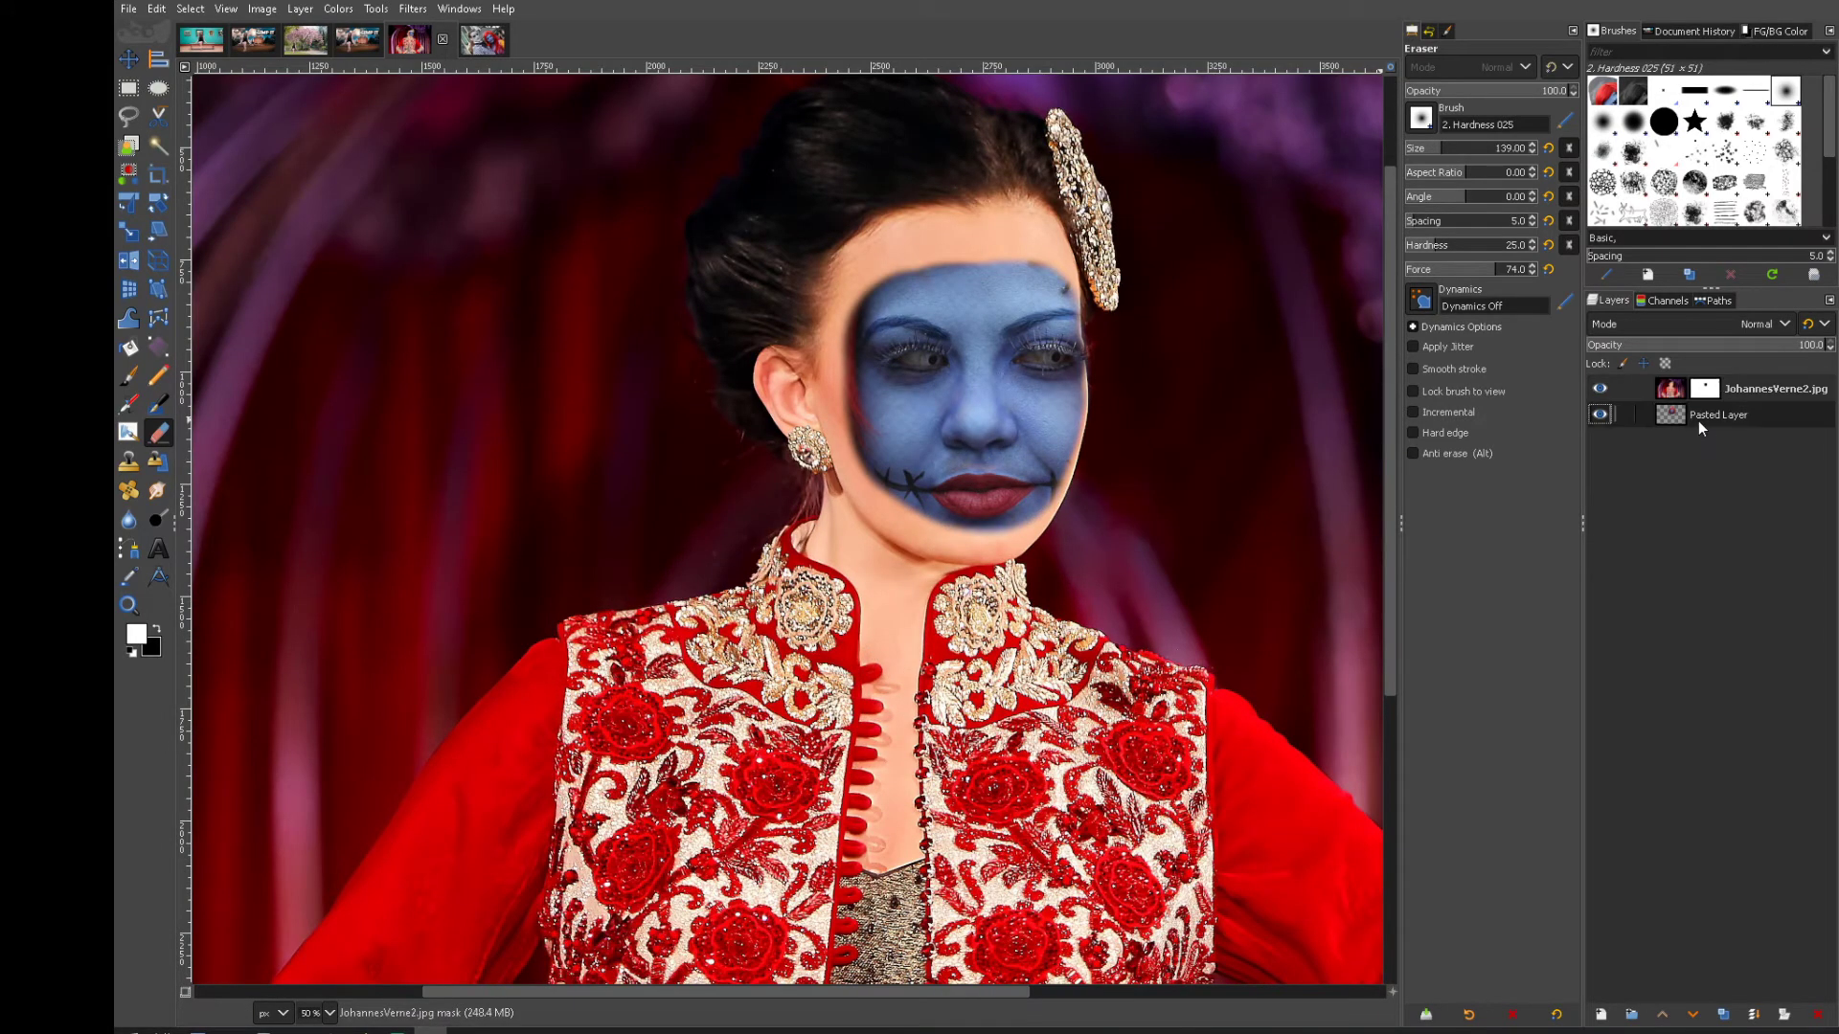
key("shift+s")
left_click(1004, 422)
scroll(1162, 329, "down", 4, "ctrl")
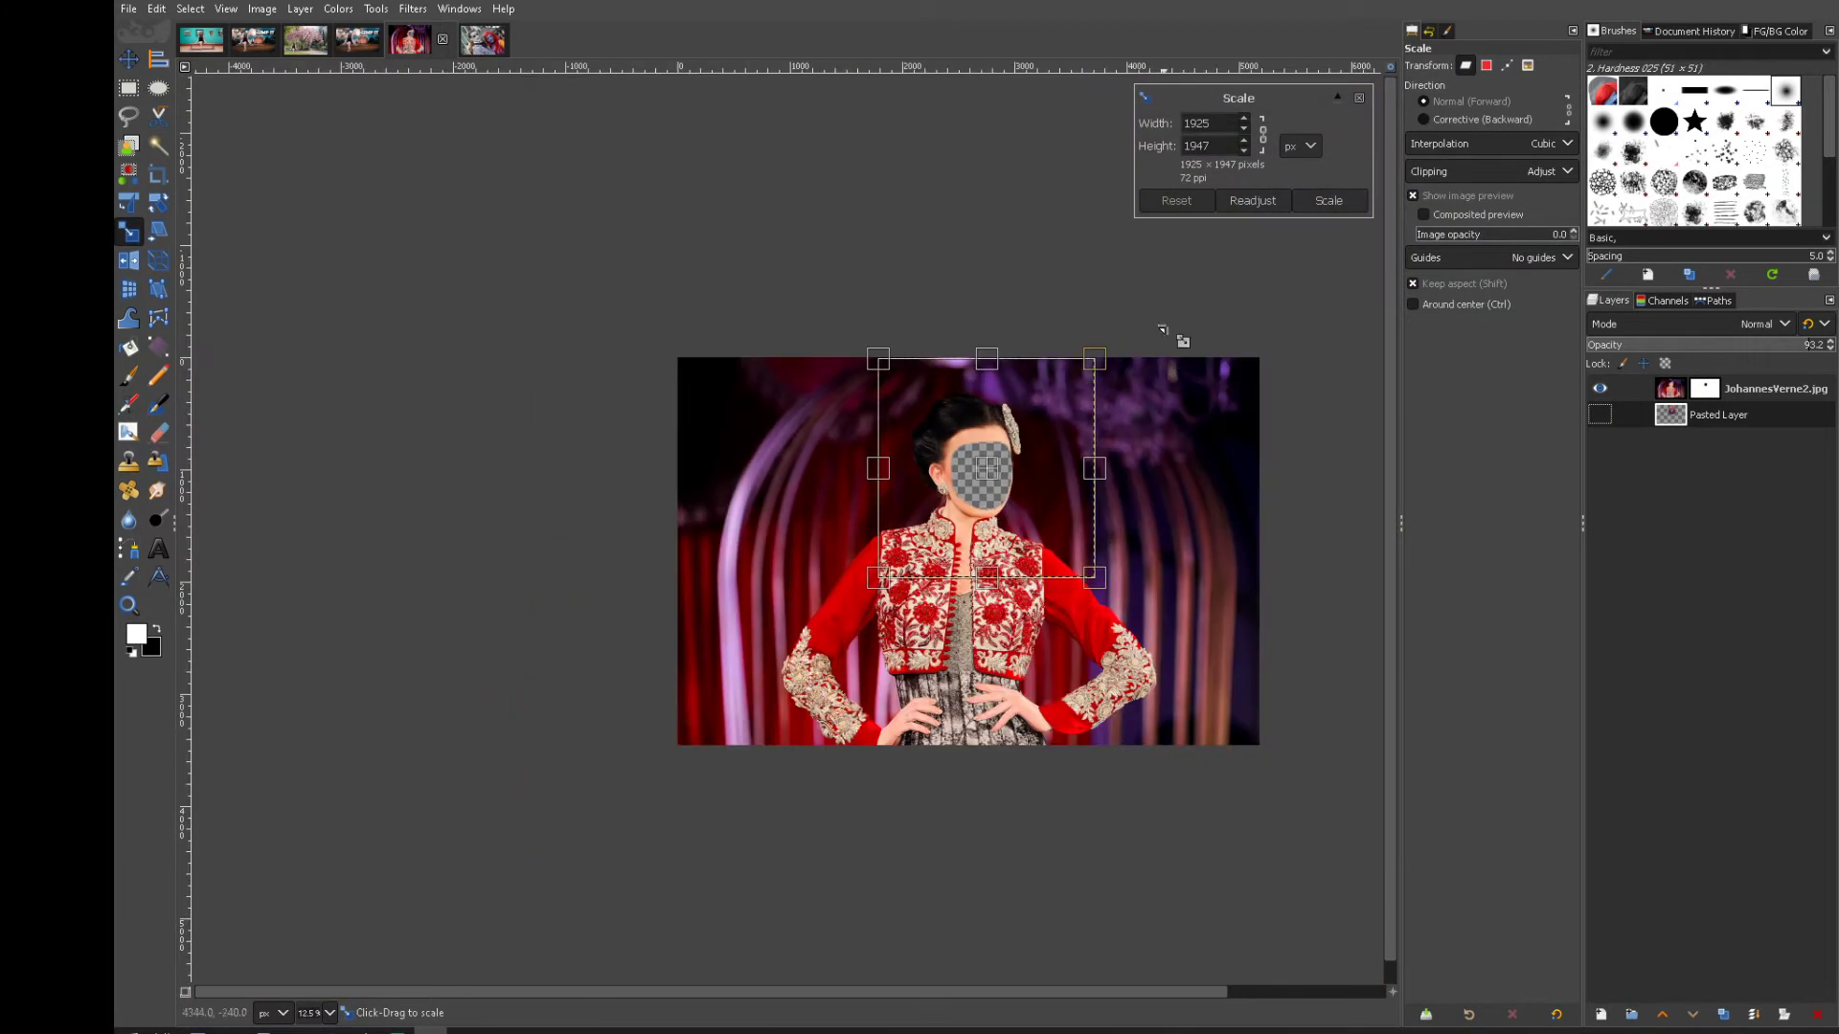
Apply the scale and shift the blue face slightly left so its stitched mouth lines sit on her lips
left_click(1320, 200)
scroll(969, 509, "up", 3)
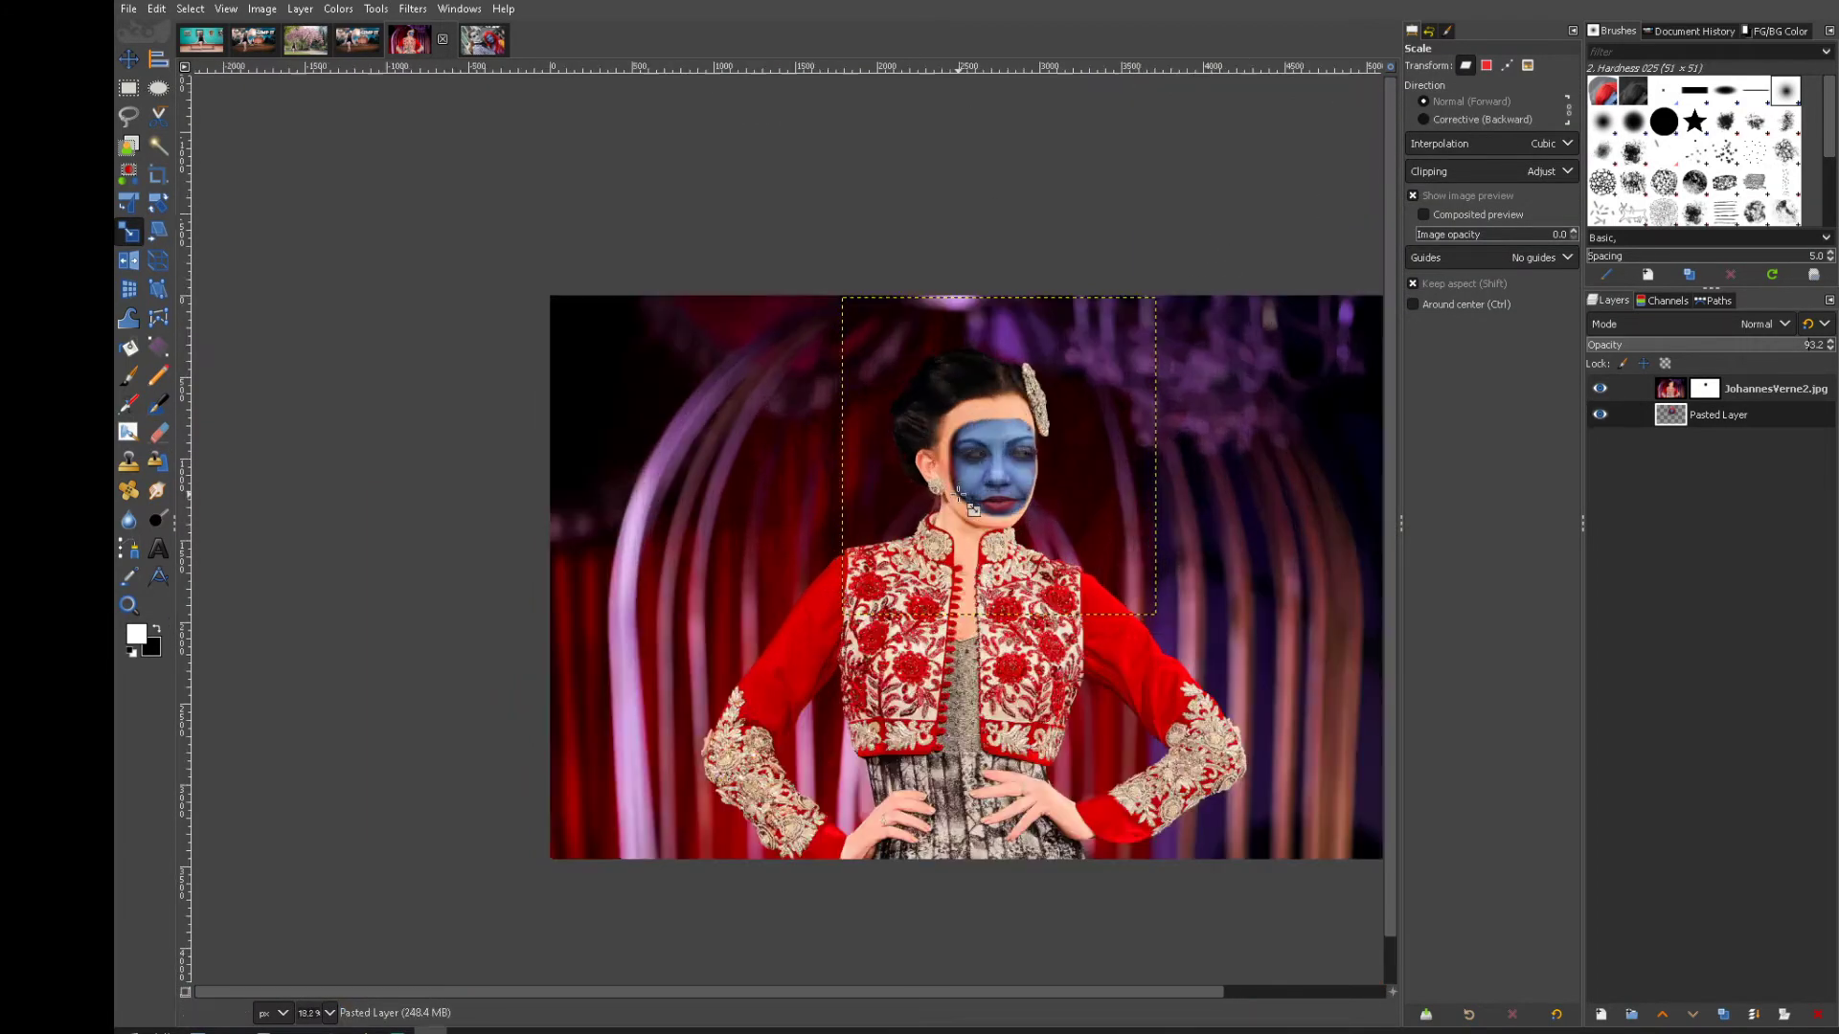
scroll(952, 494, "up", 1, "ctrl")
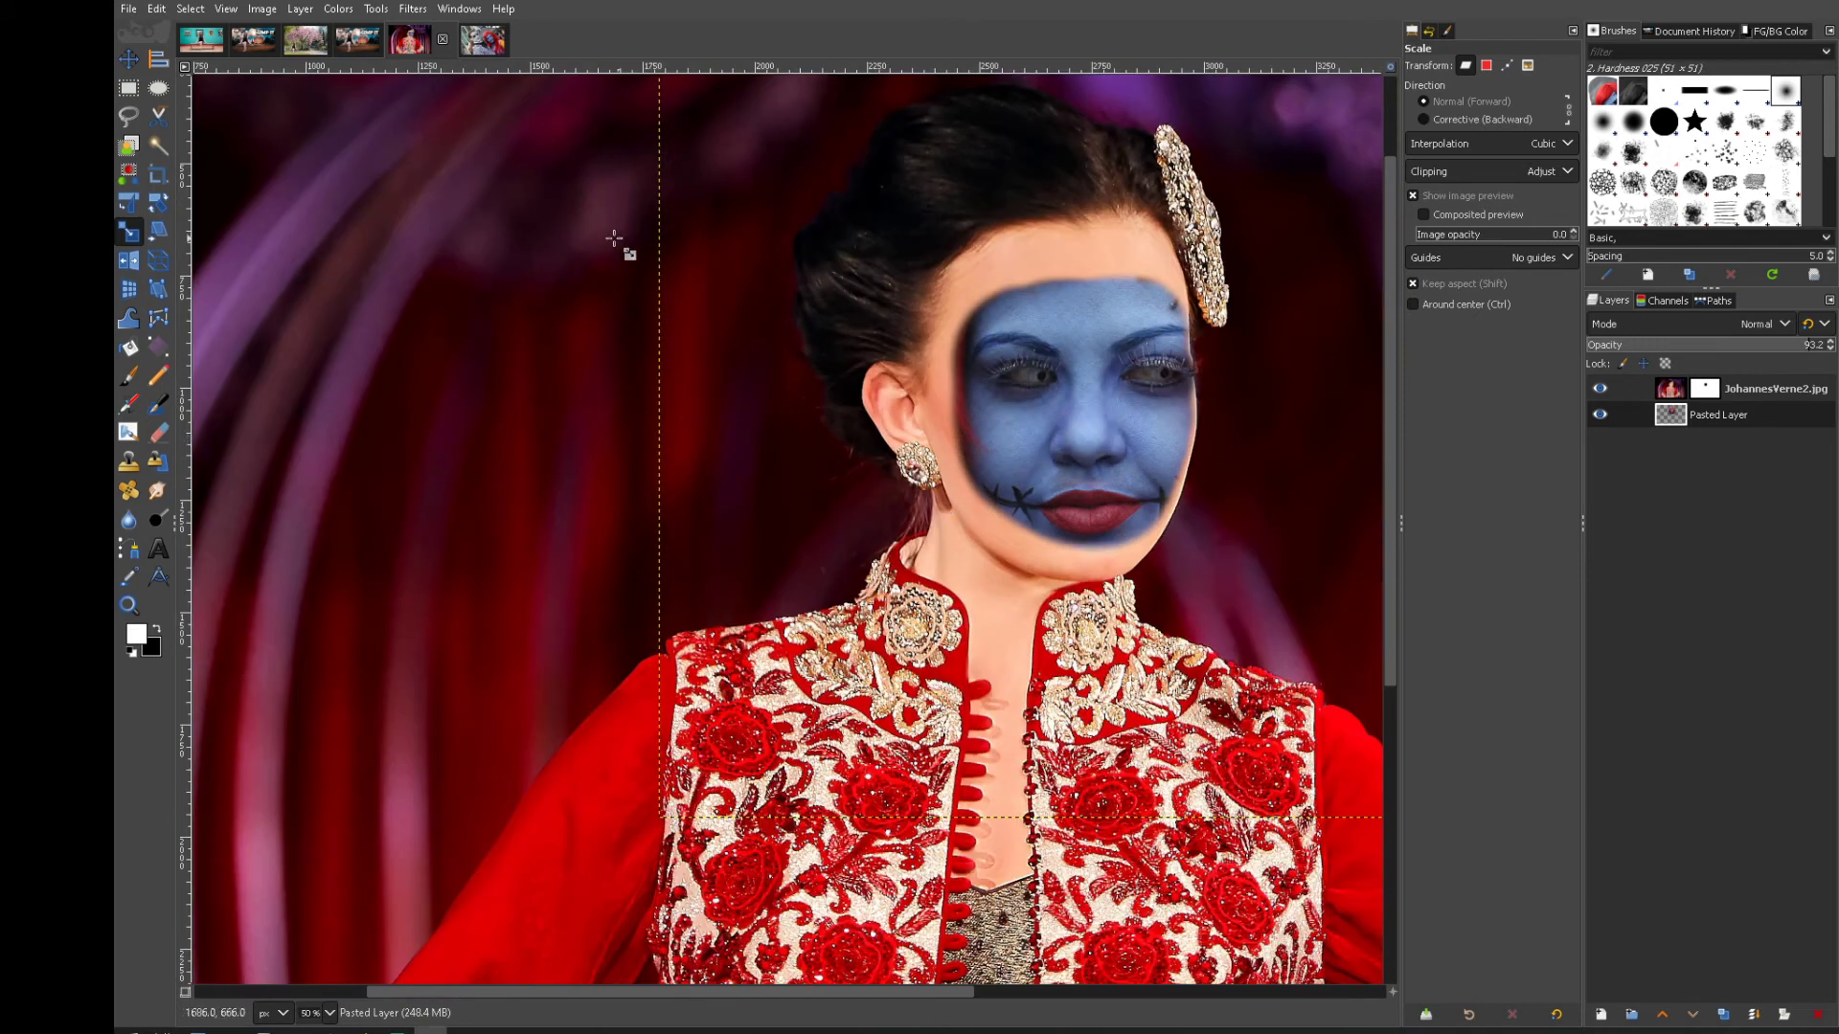
left_click(127, 59)
left_click_drag(1141, 418, 1125, 401)
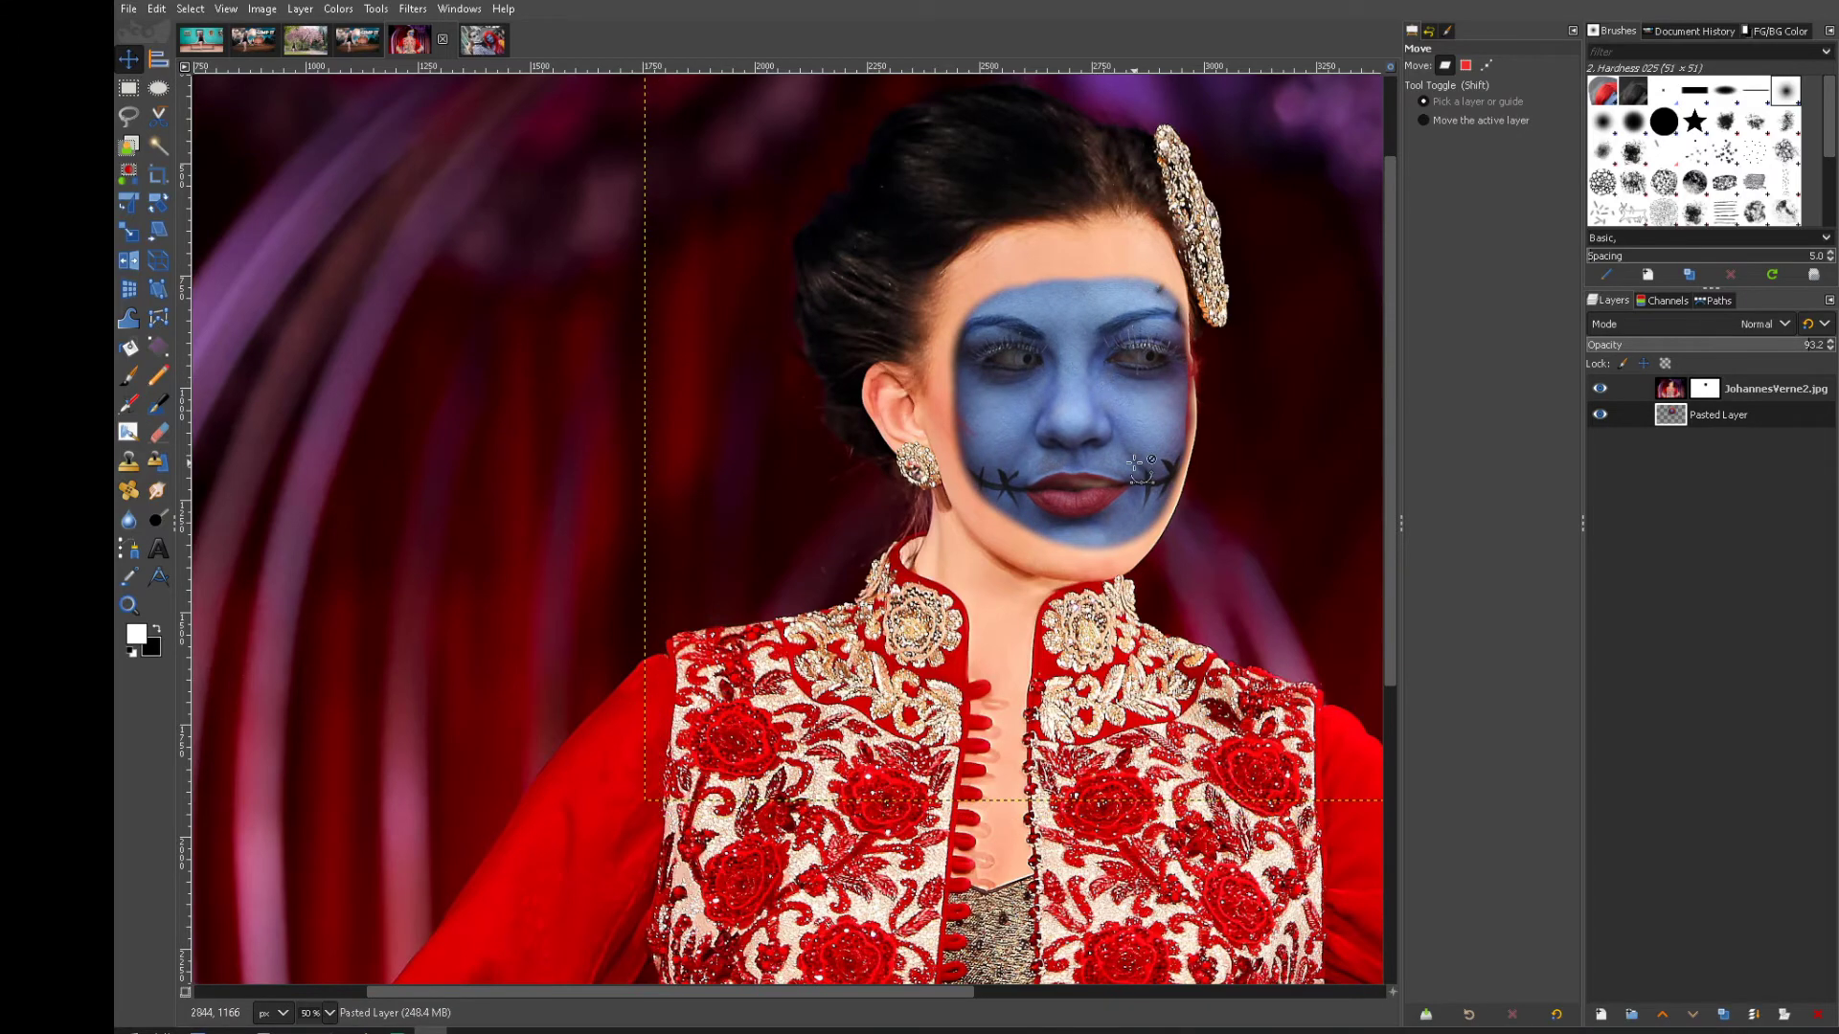
scroll(1142, 578, "down", 3, "ctrl")
scroll(1143, 596, "up", 4, "ctrl")
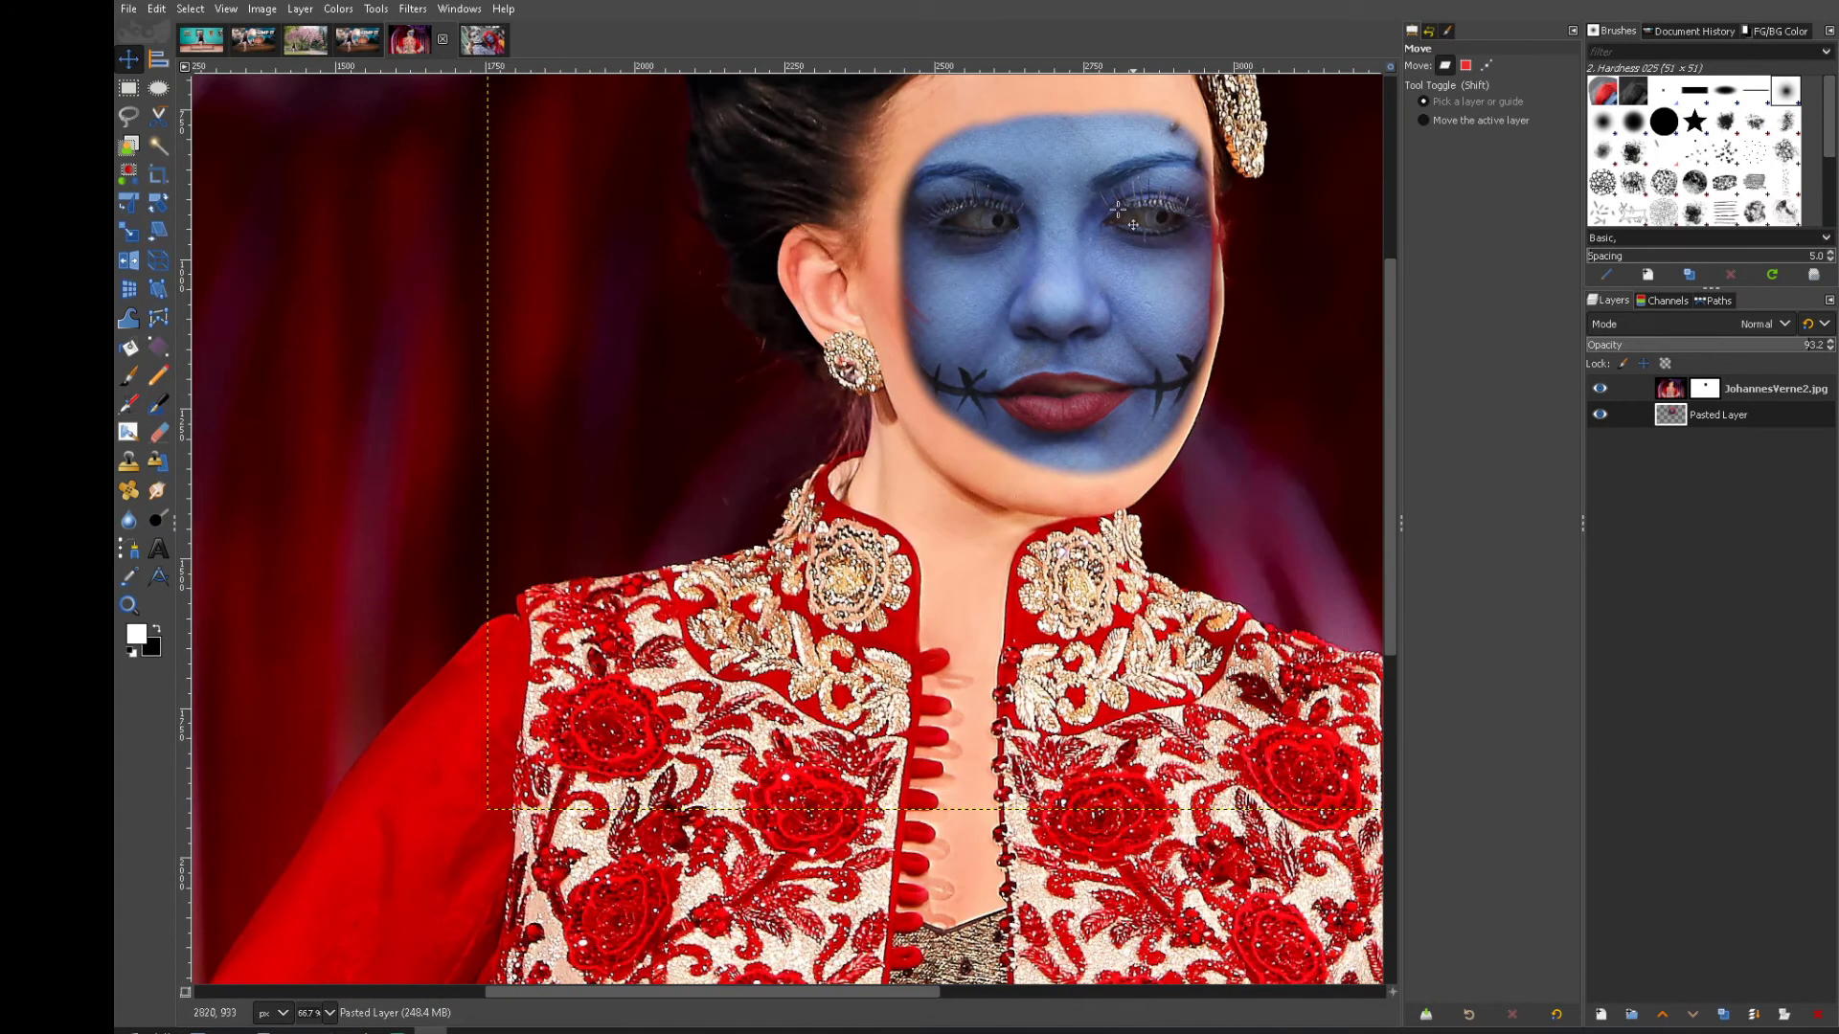
left_click_drag(911, 994, 957, 994)
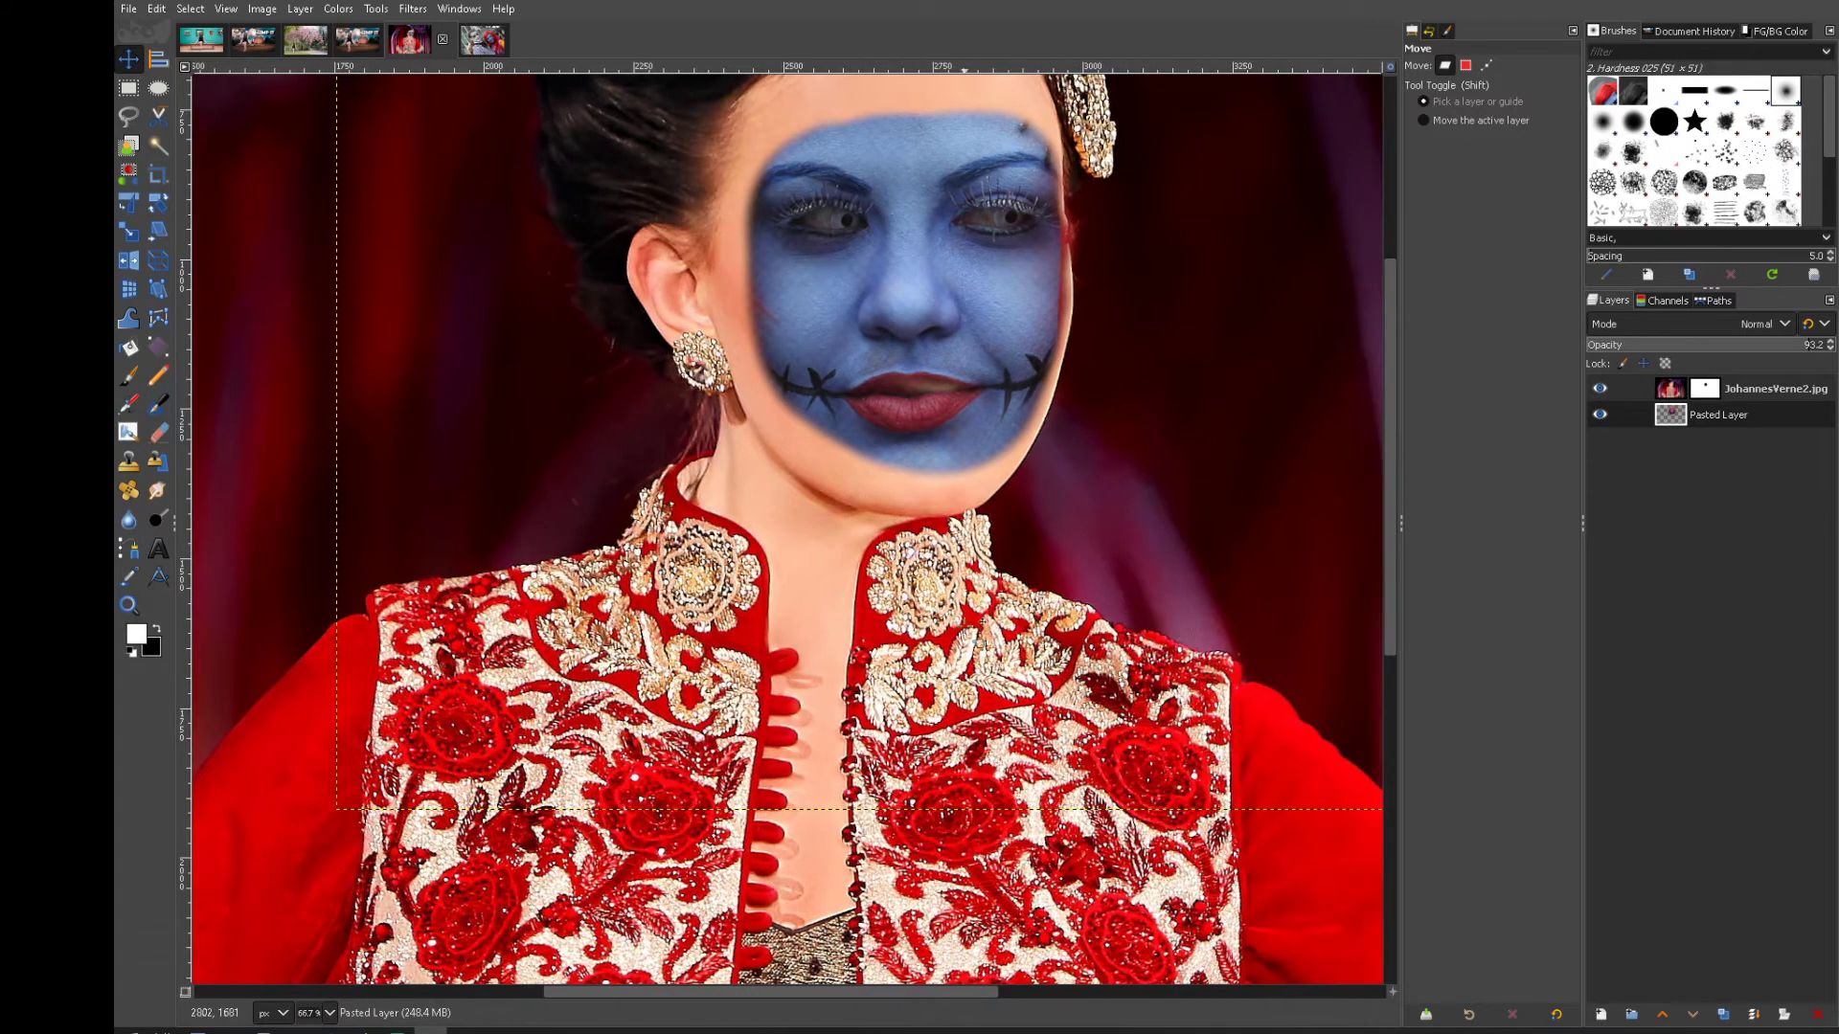
scroll(1049, 634, "down", 1, "ctrl")
scroll(1048, 634, "up", 2)
scroll(1048, 634, "down", 1, "ctrl")
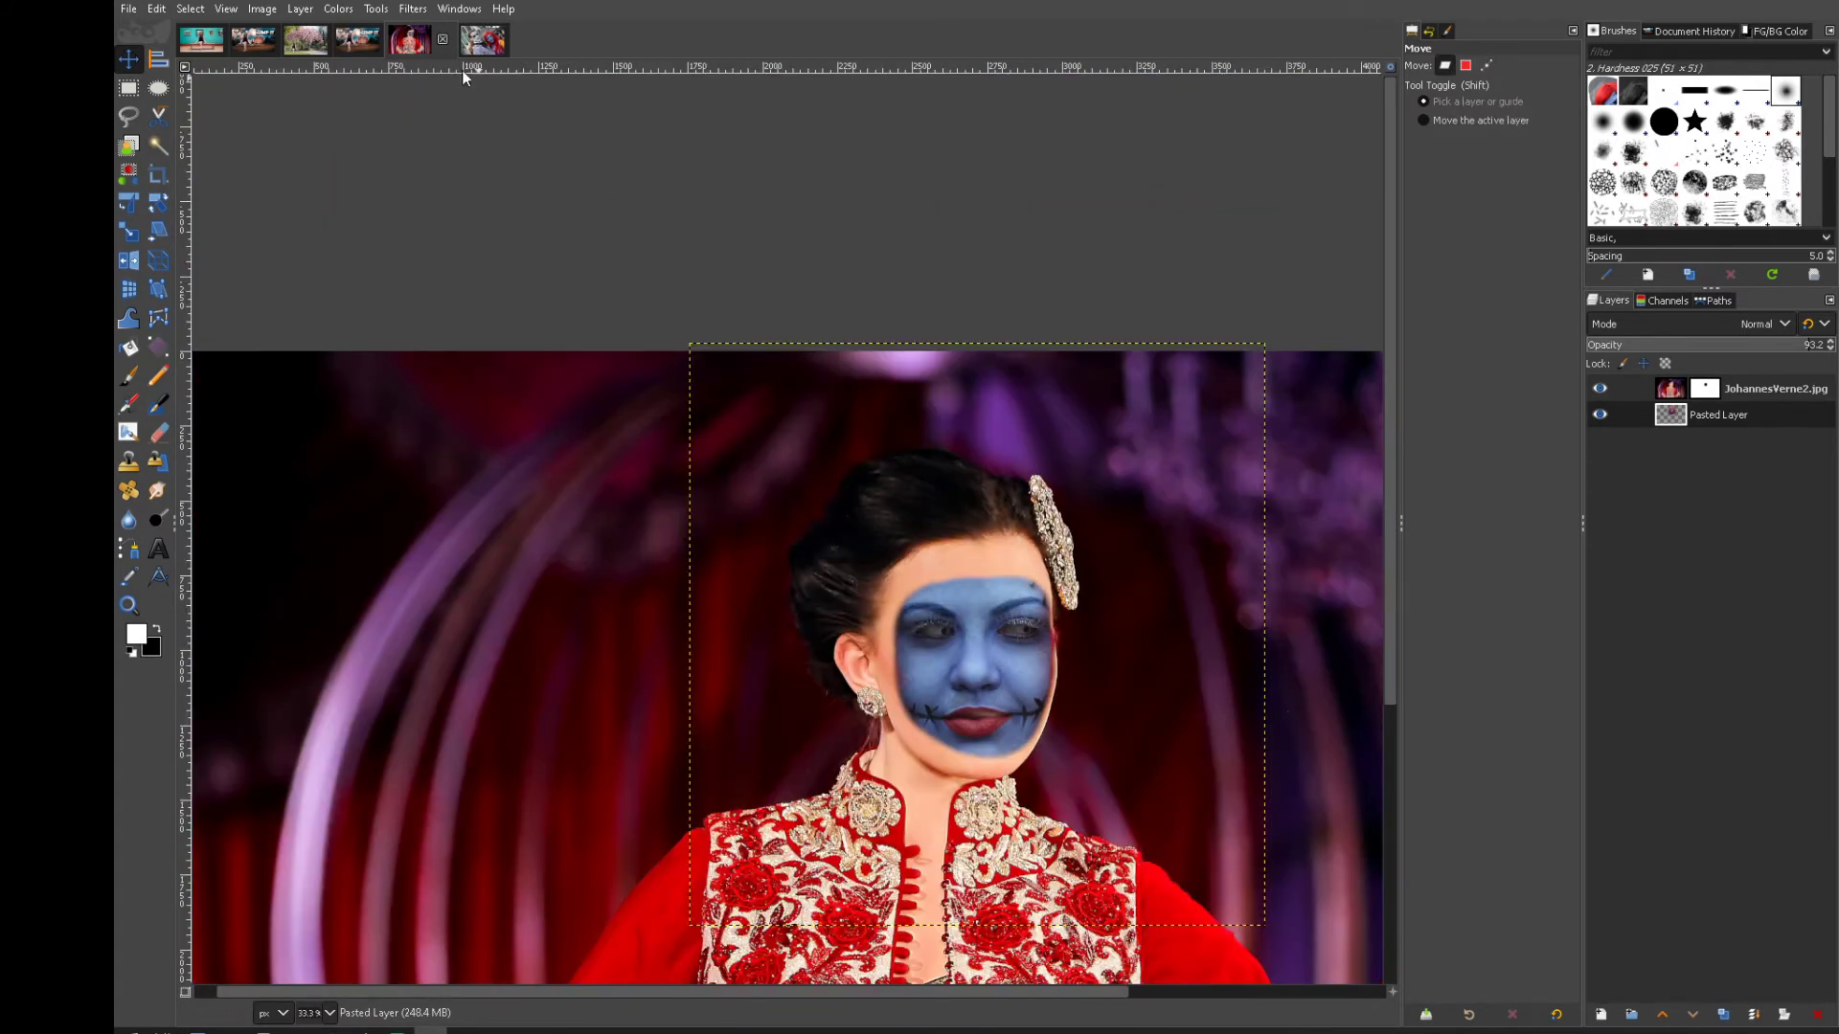
left_click(313, 10)
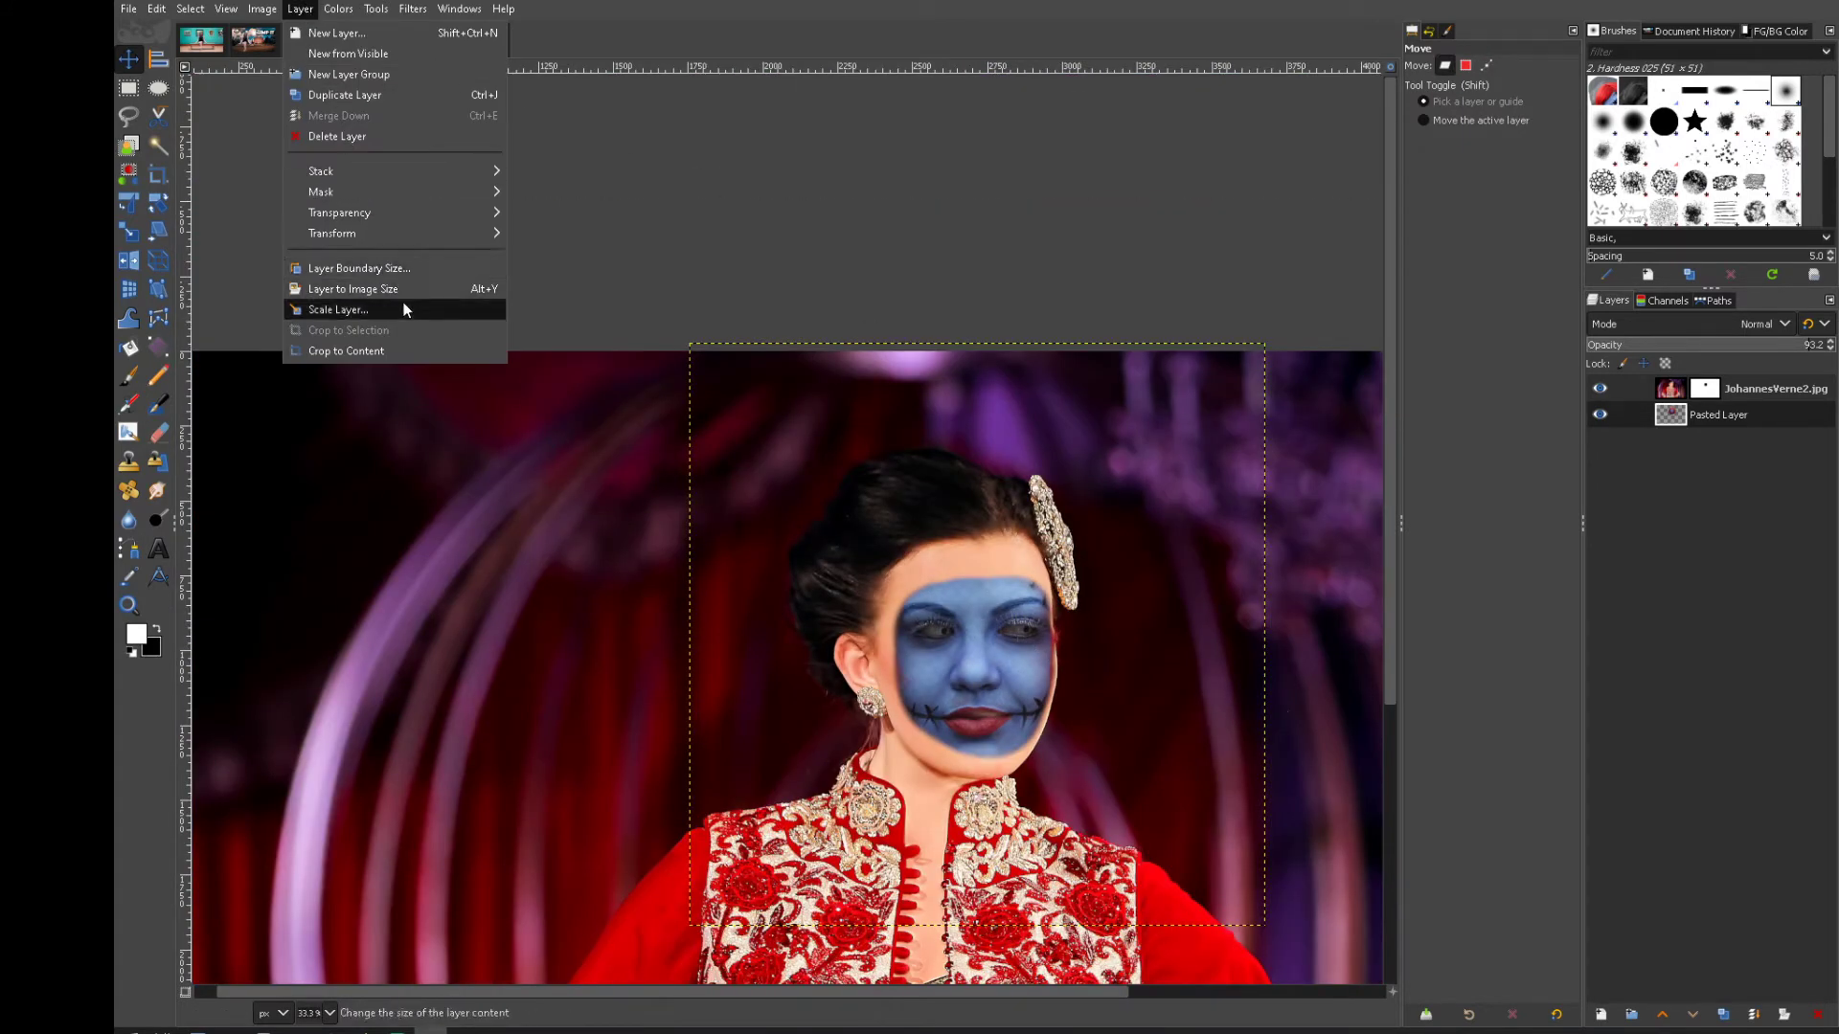
mouse_move(358, 12)
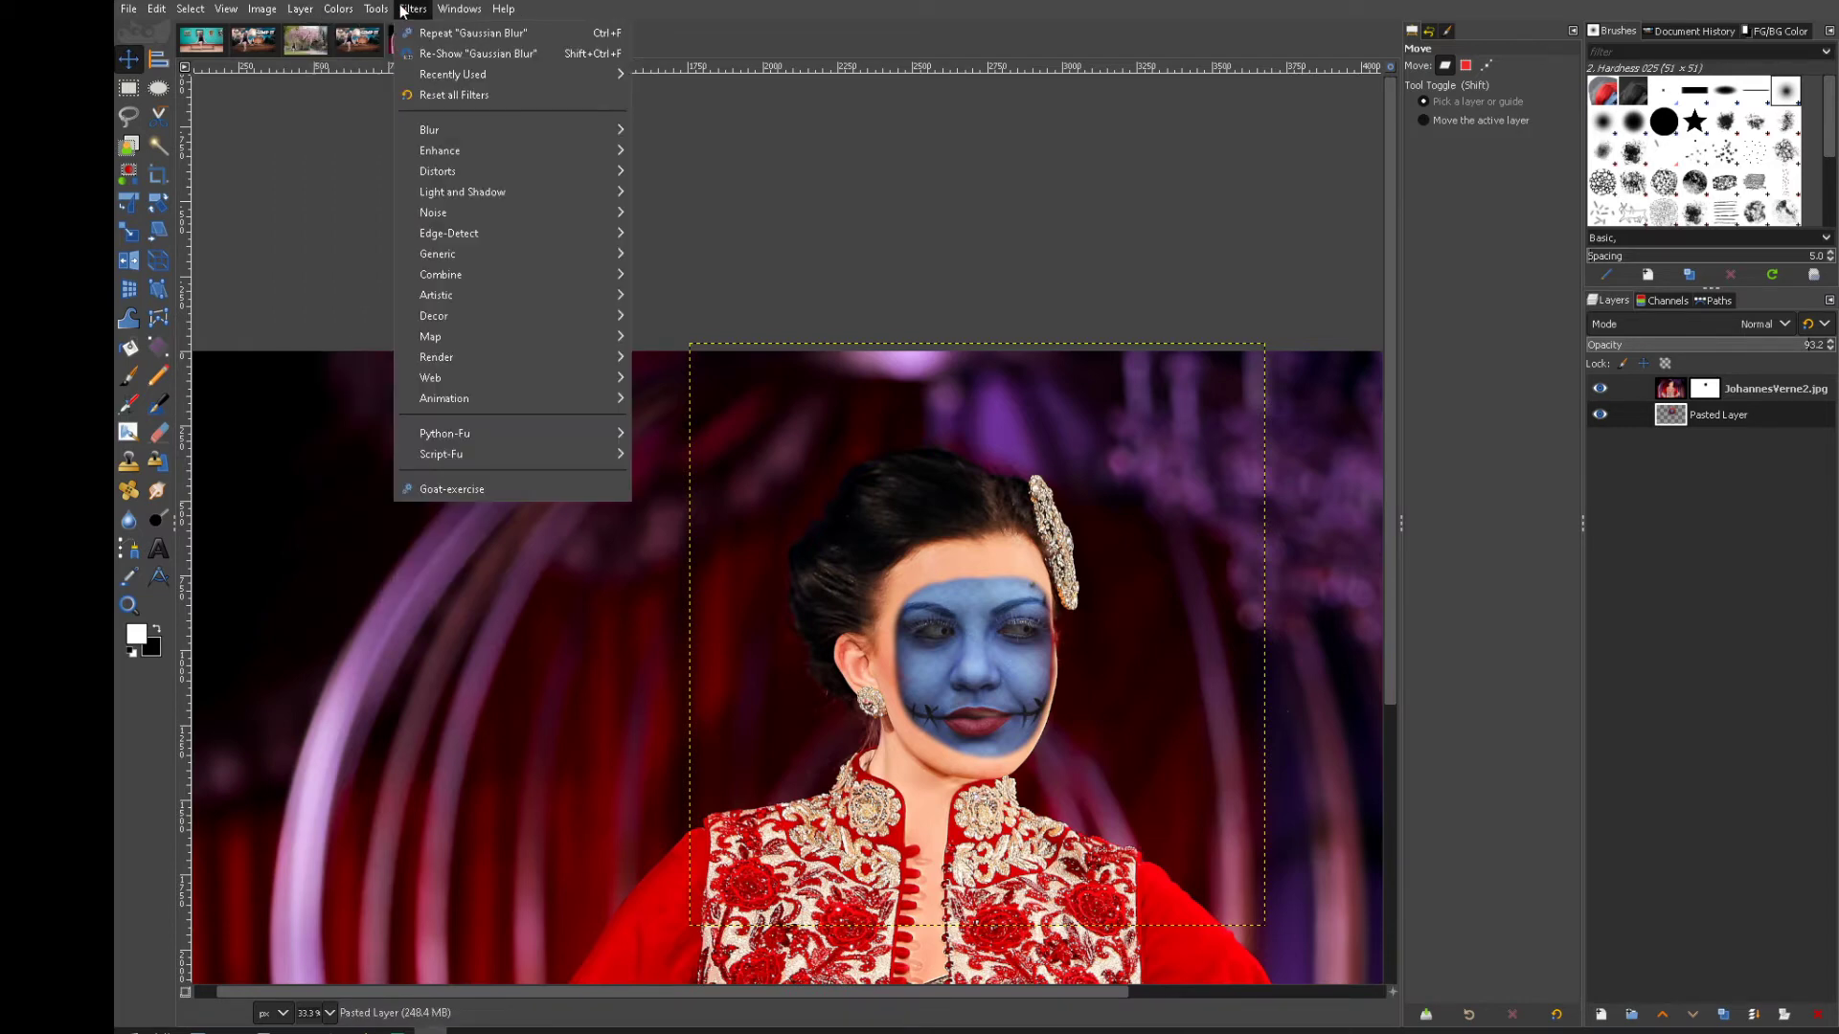
left_click(459, 8)
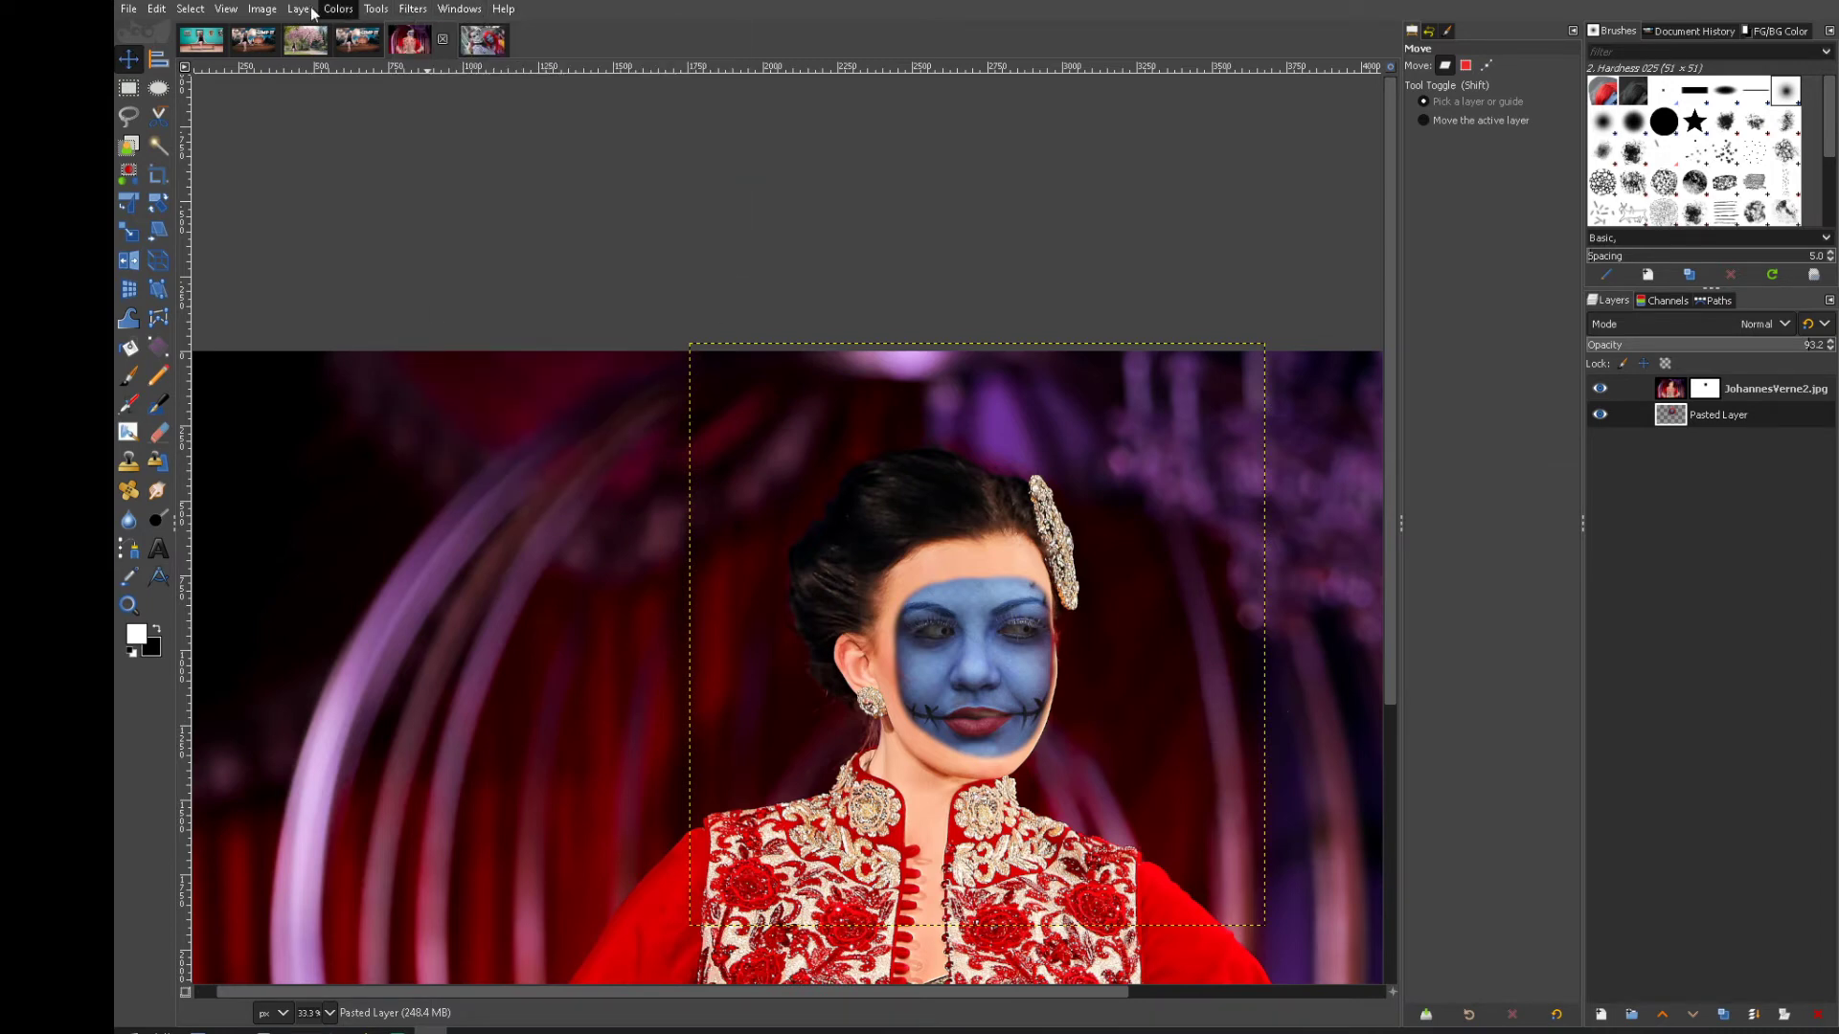
left_click(226, 8)
left_click(164, 236)
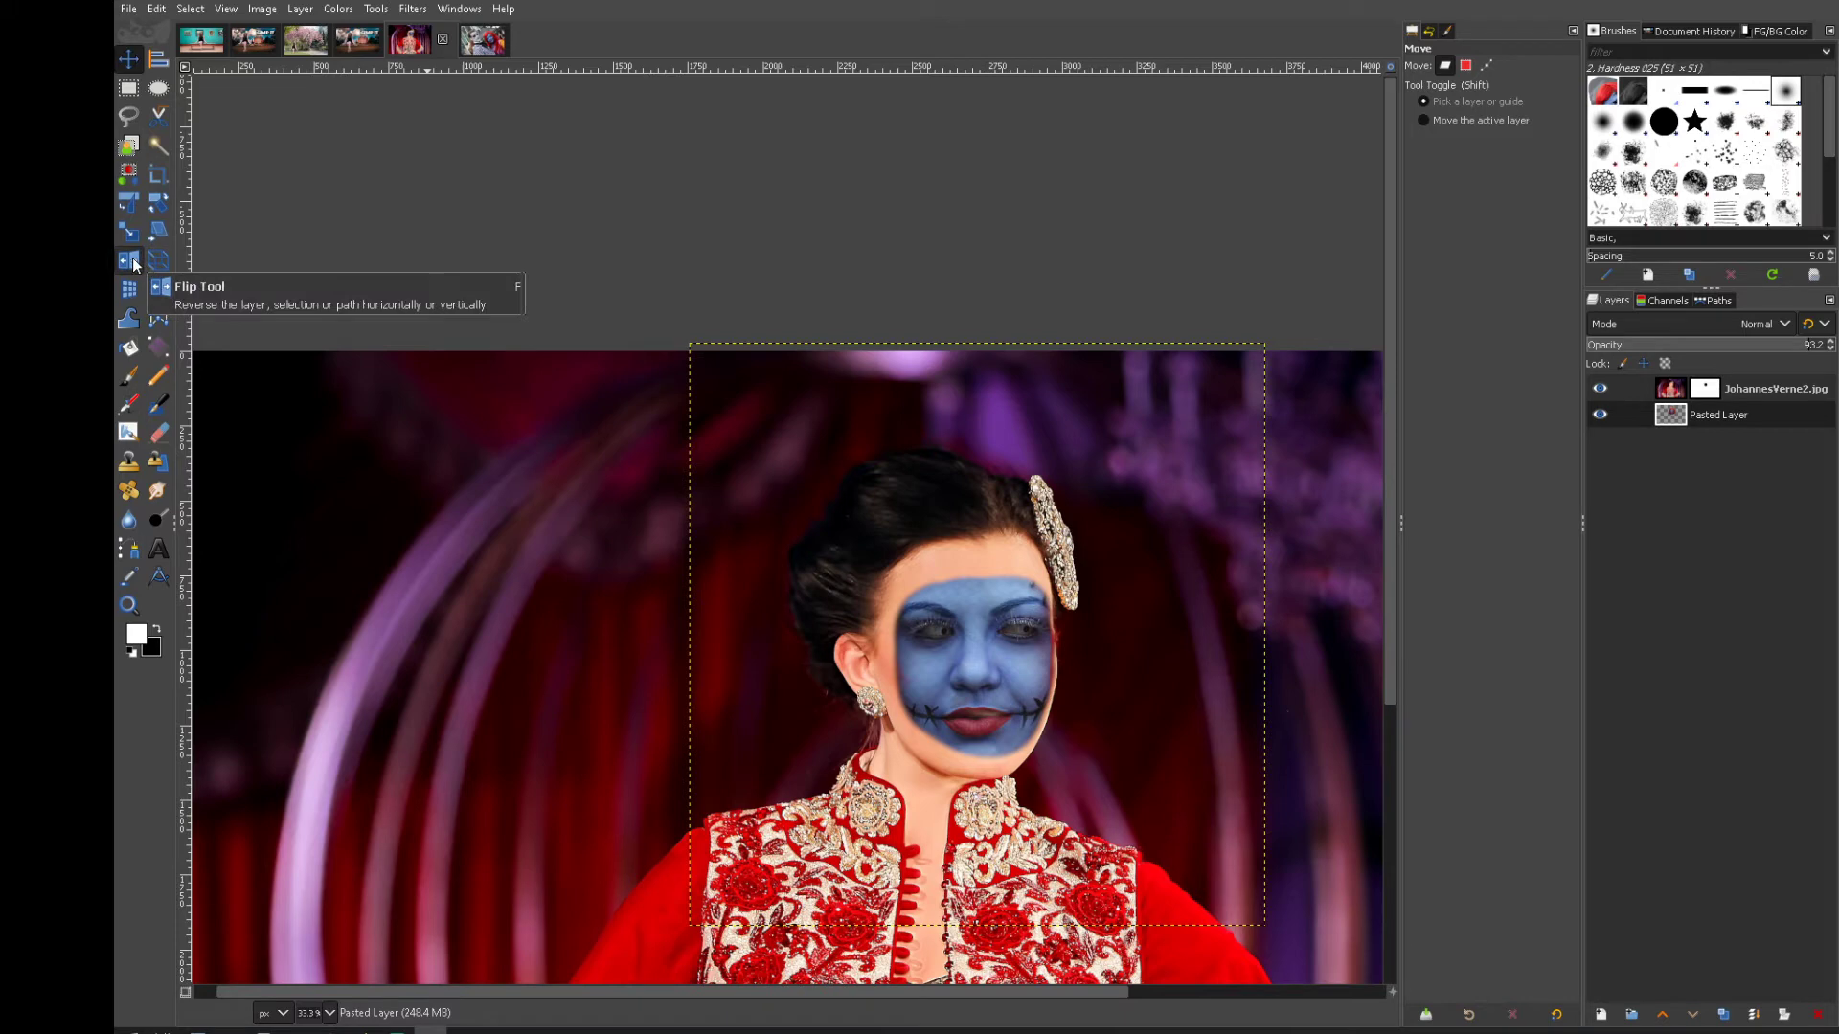
Mirror the blue face layer horizontally and nudge it slightly up-left over her features
left_click(130, 261)
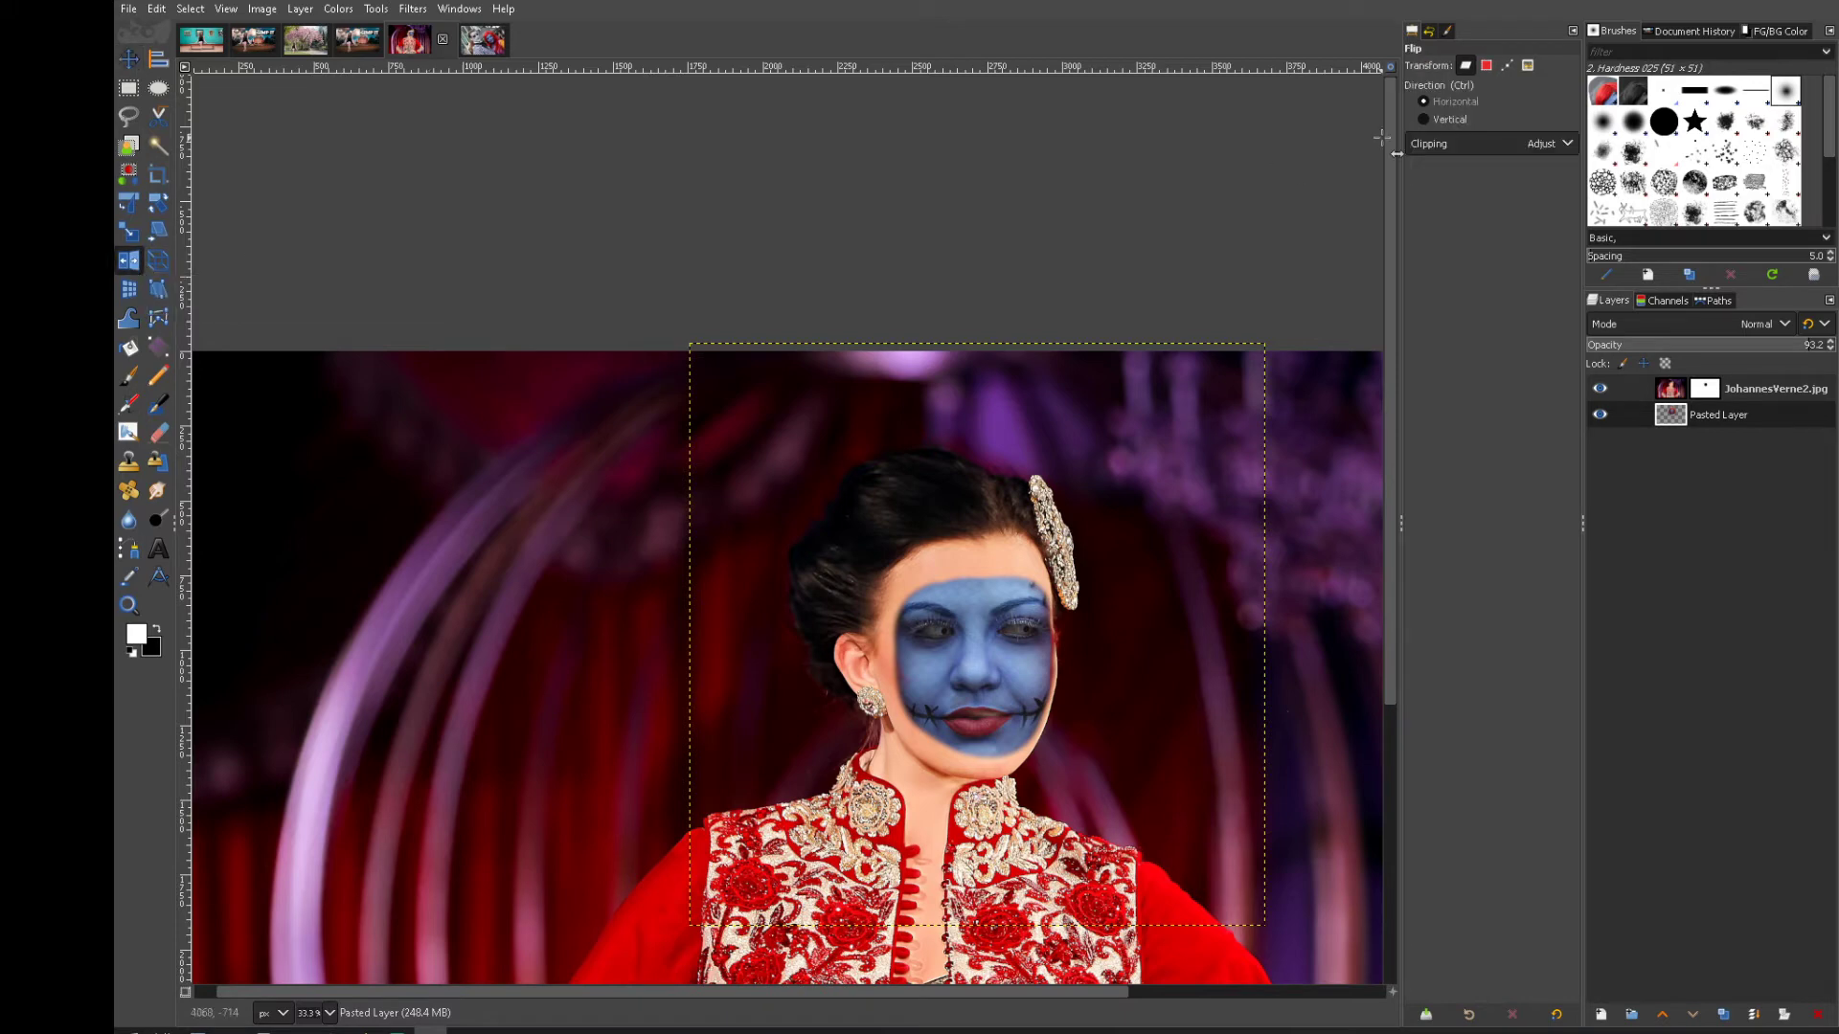
left_click(1452, 102)
left_click(988, 637)
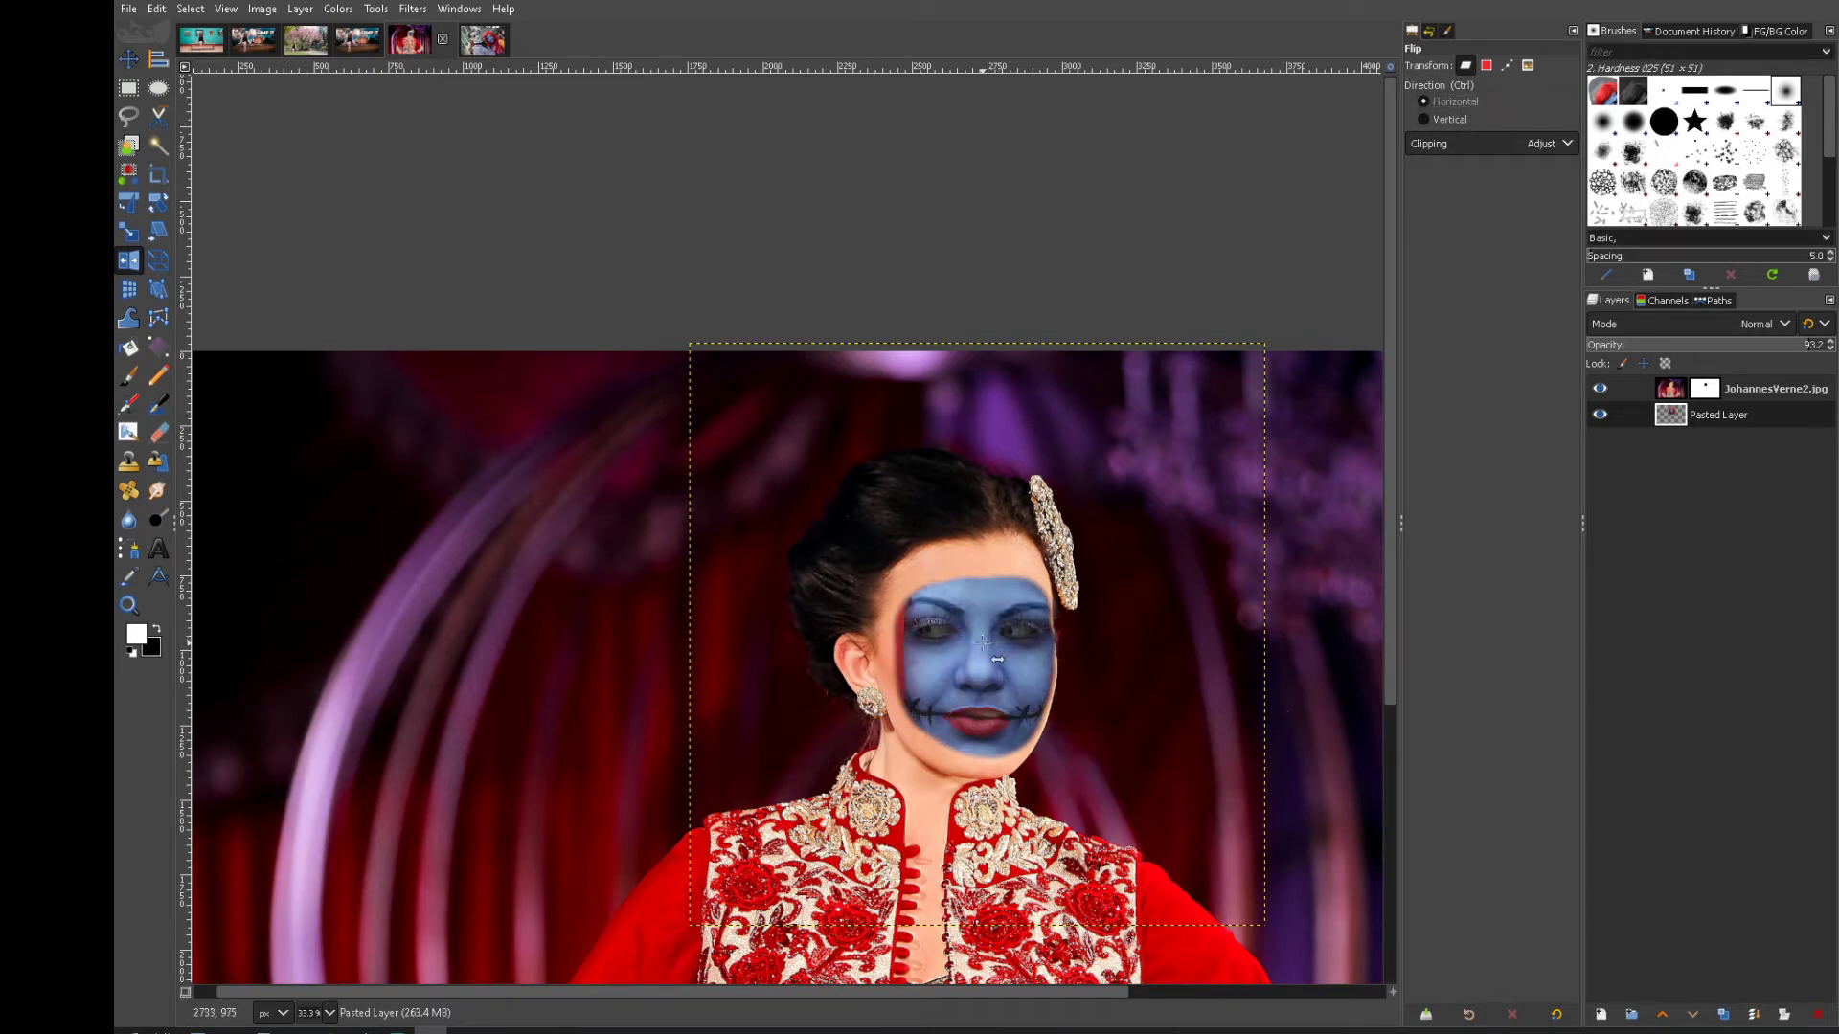
scroll(993, 682, "up", 3)
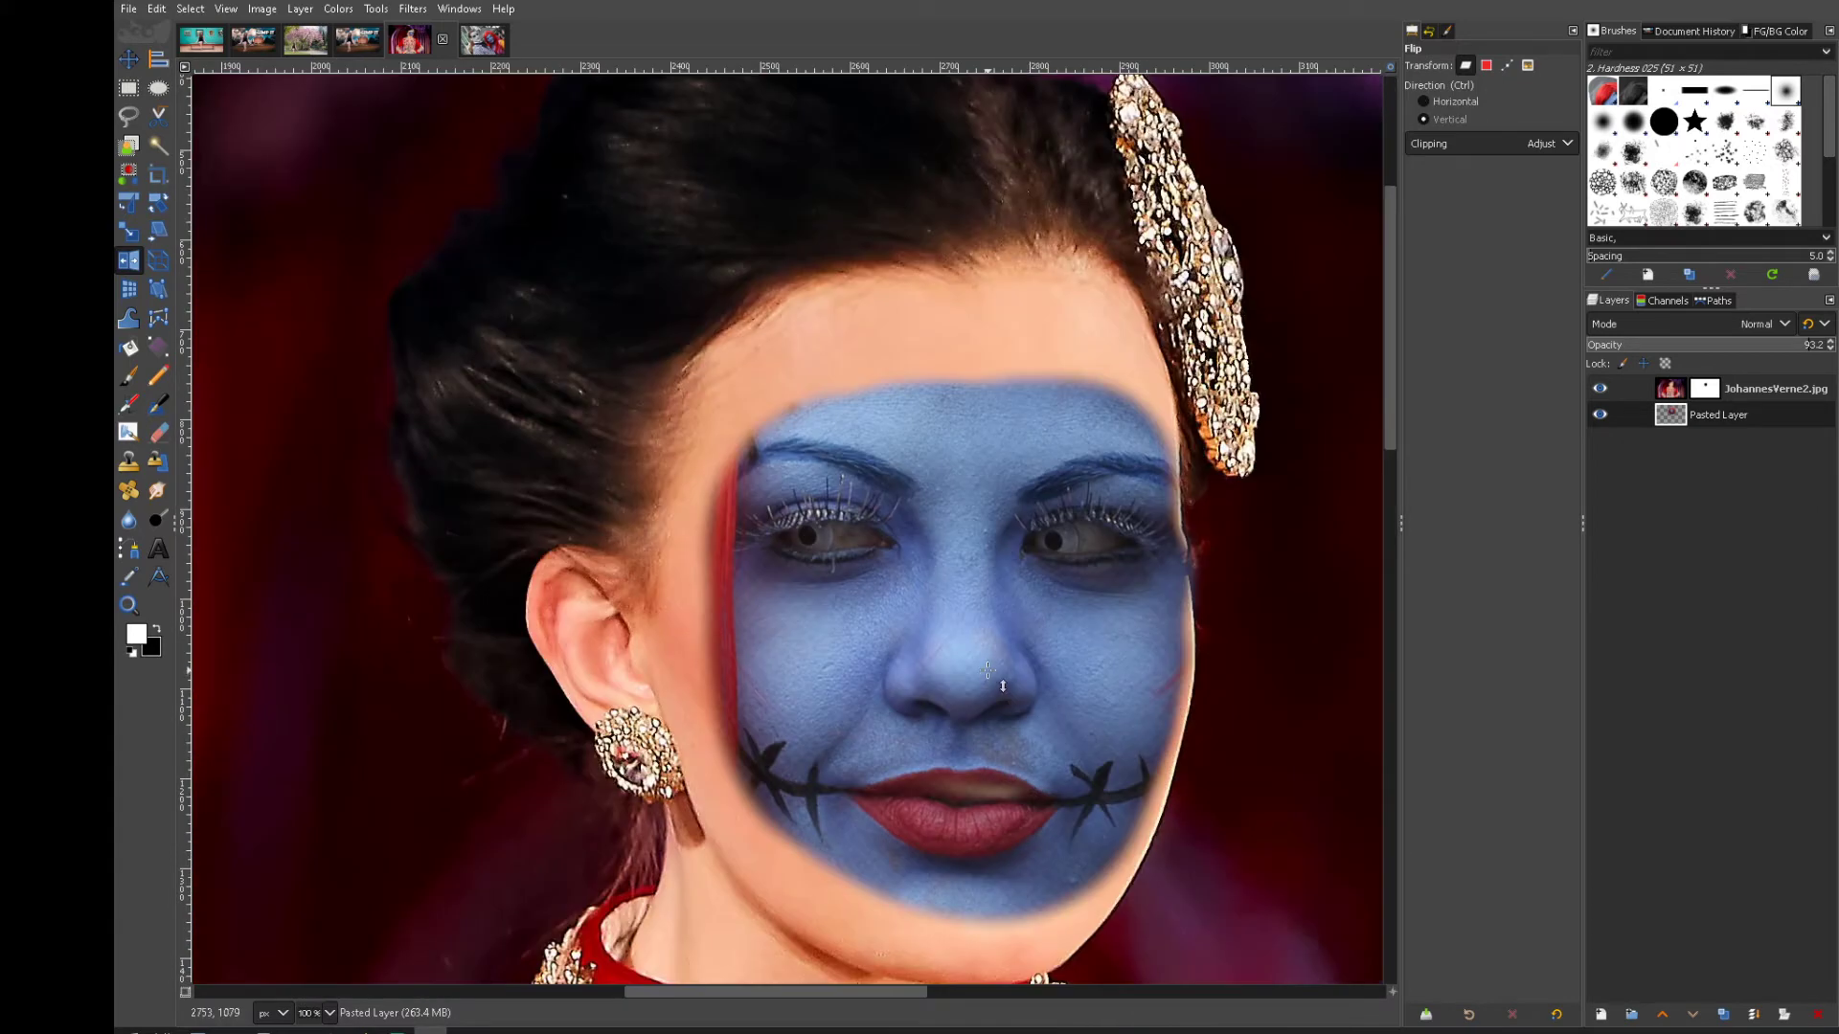
scroll(988, 671, "down", 1)
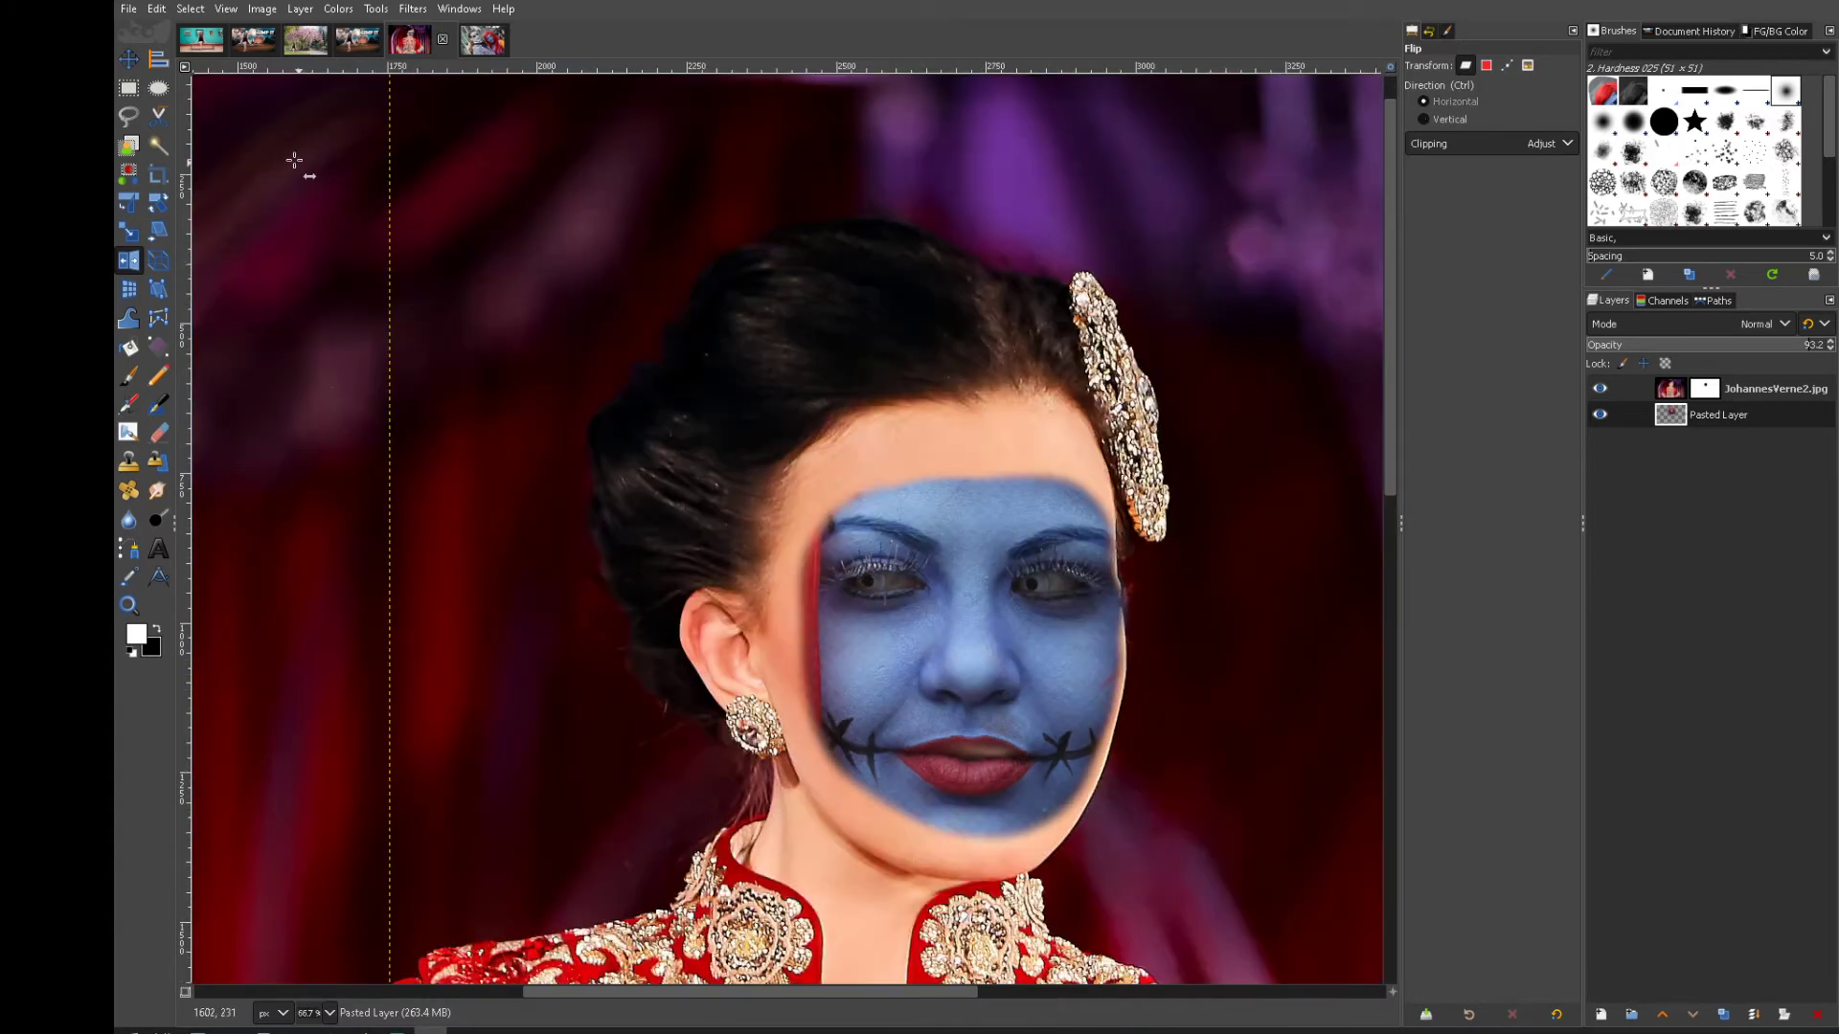
key("m")
left_click_drag(947, 585, 932, 591)
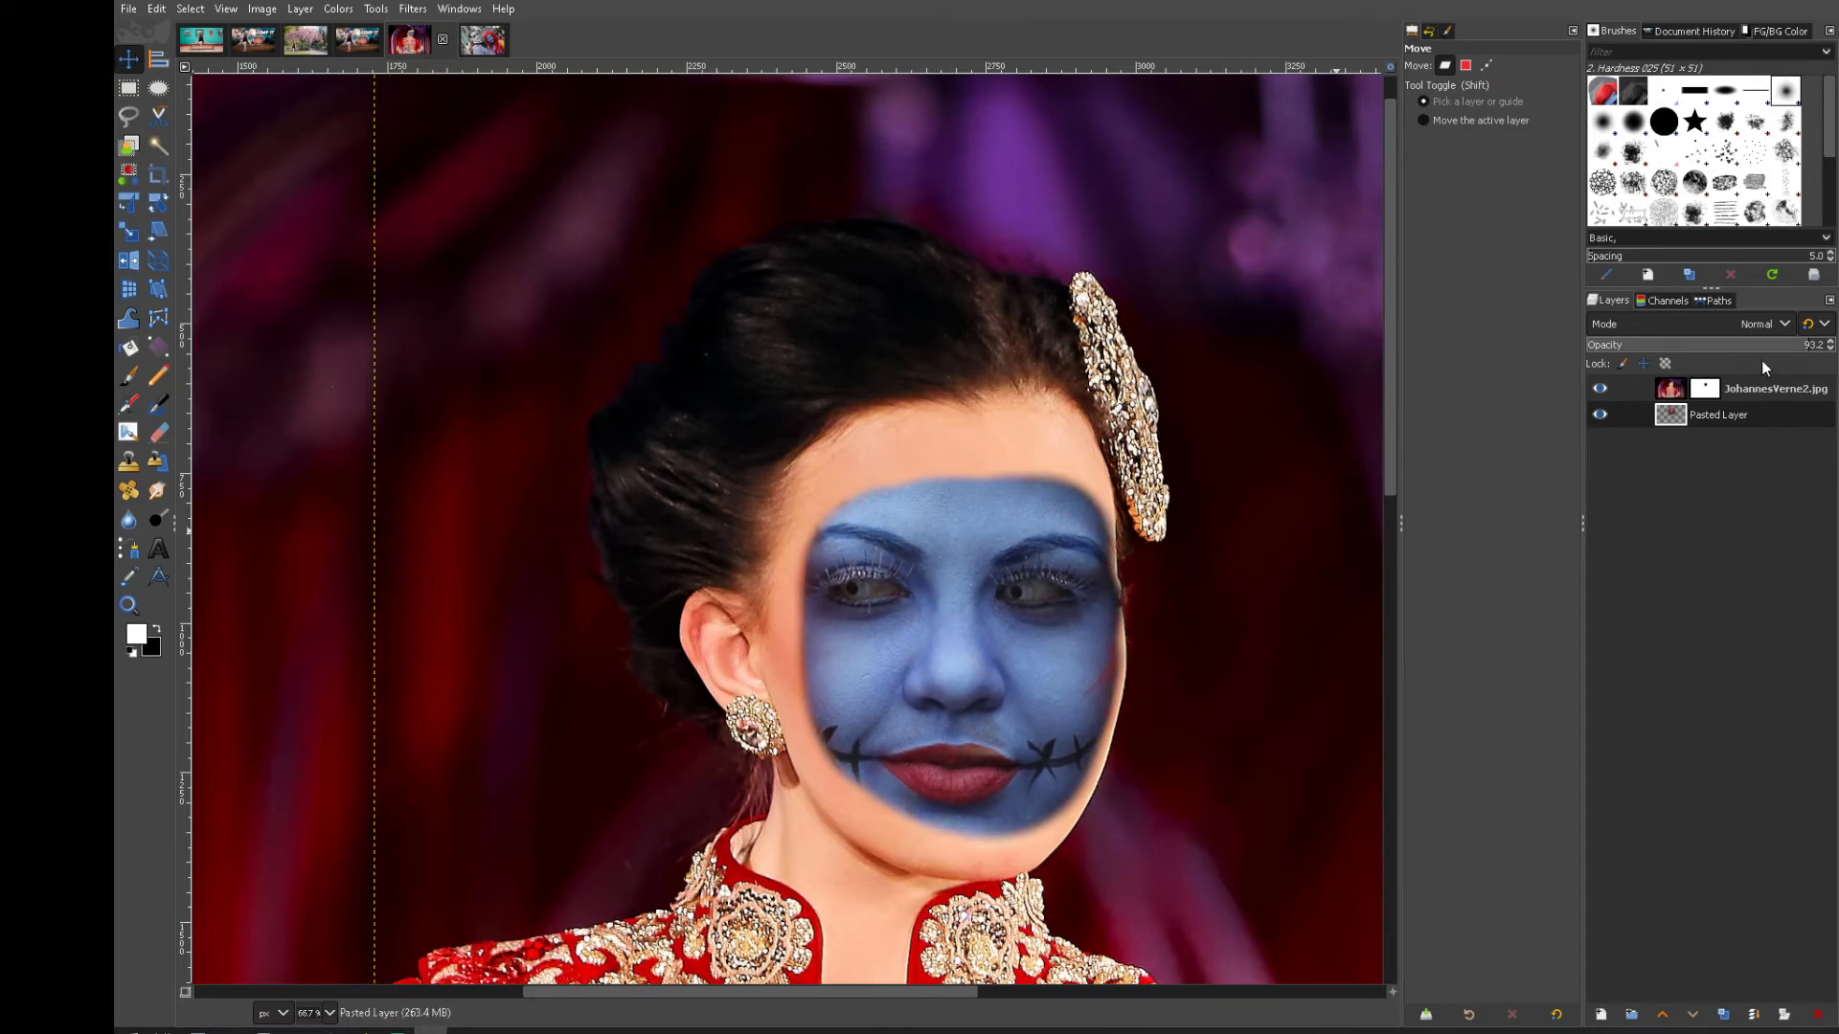
Erase on the JohannesVerne2.jpg layer mask to soften the blue edge near the chin
left_click(1715, 389)
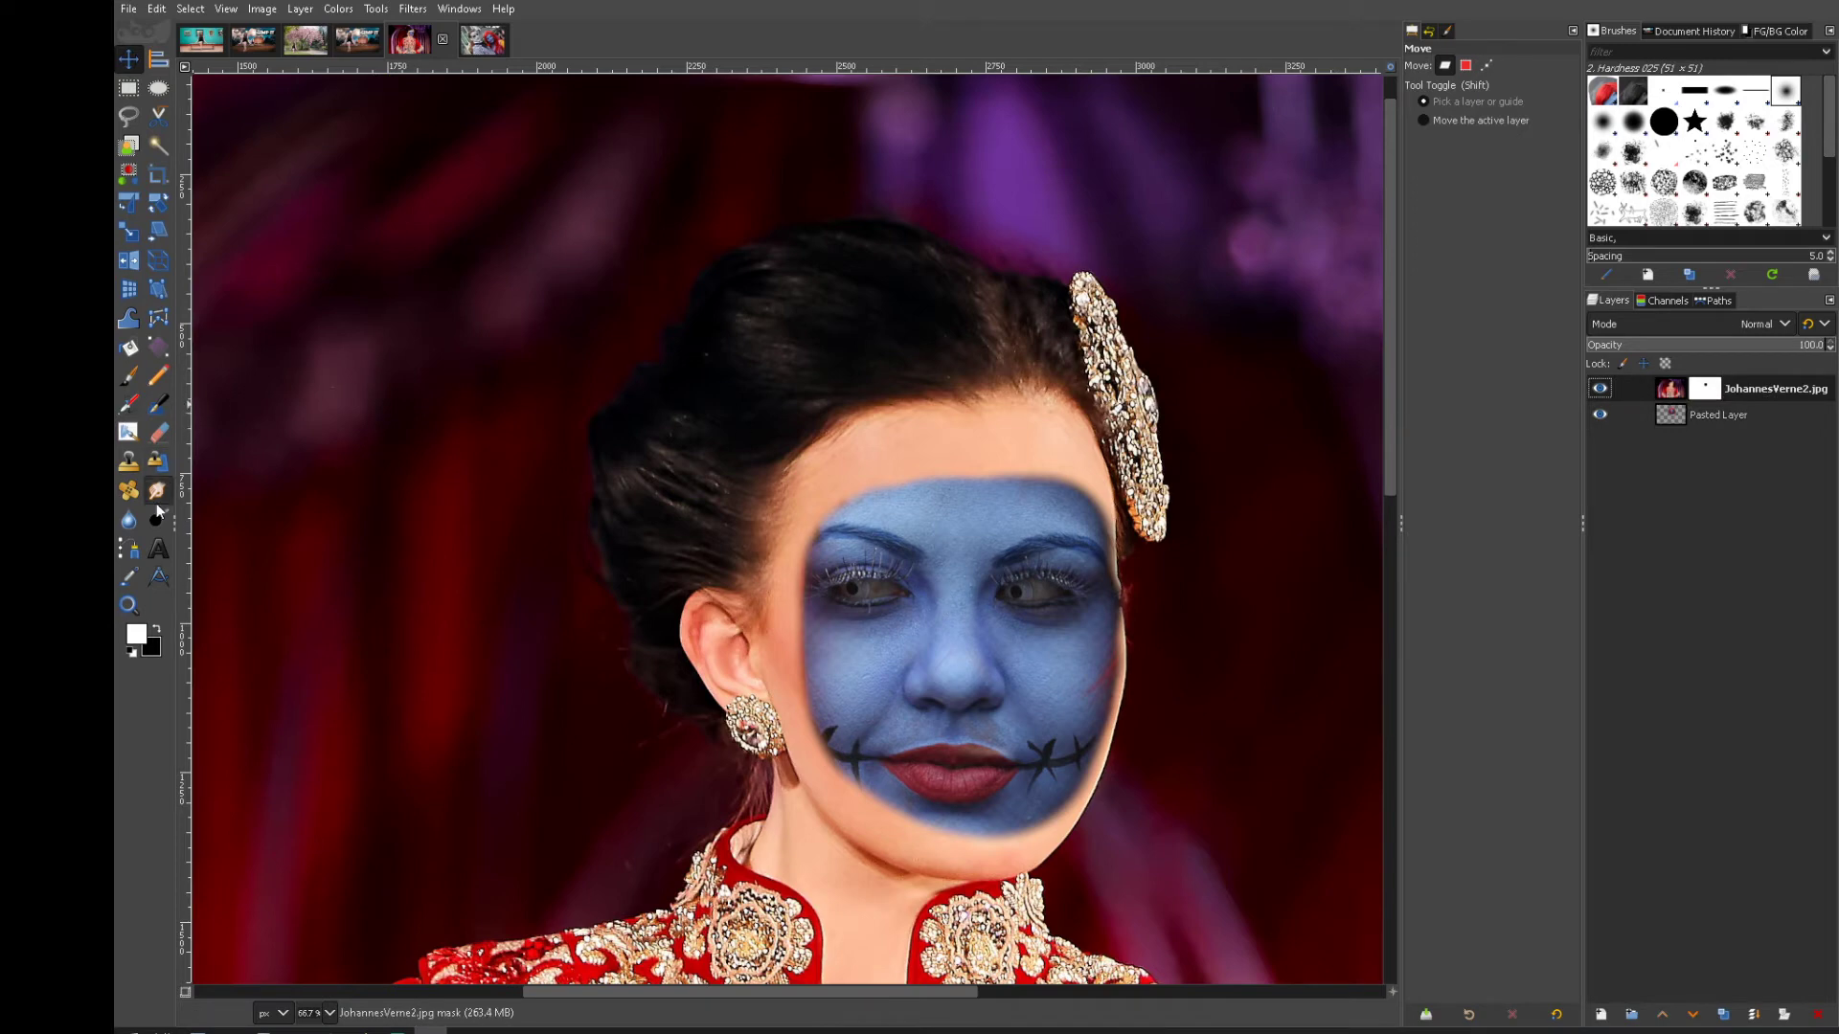
left_click(159, 433)
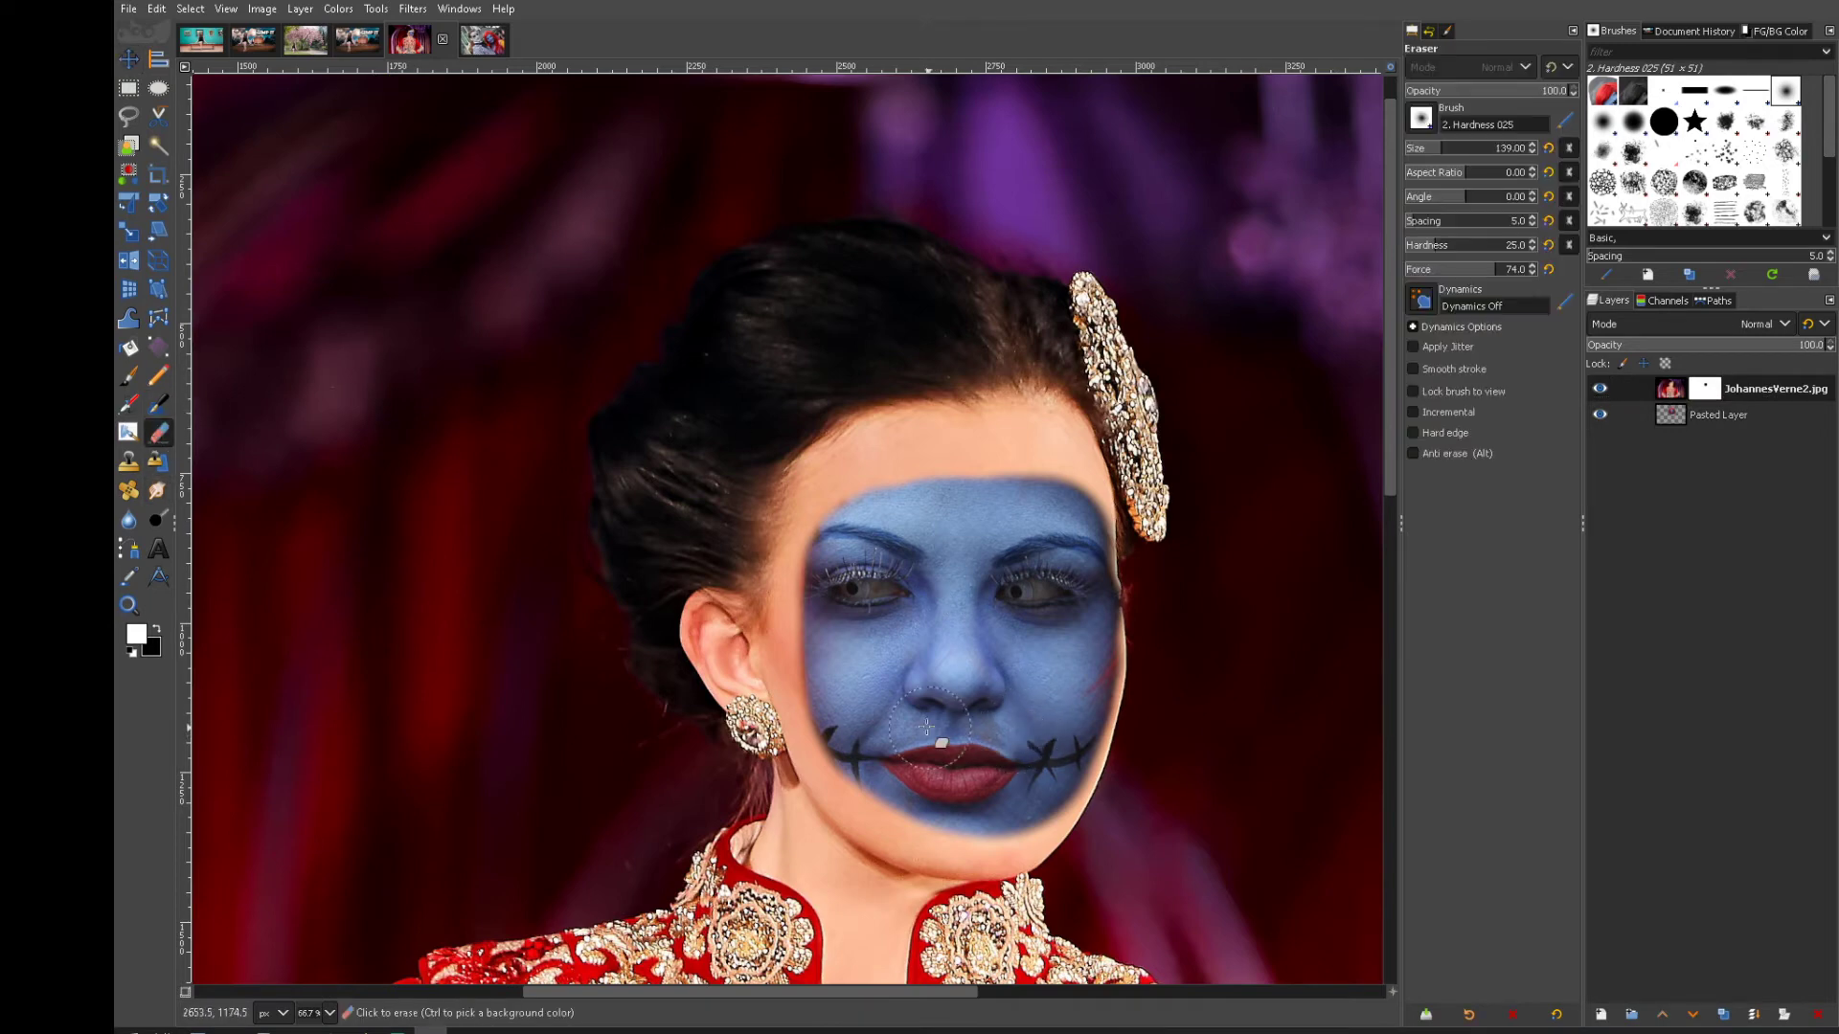
left_click(973, 742)
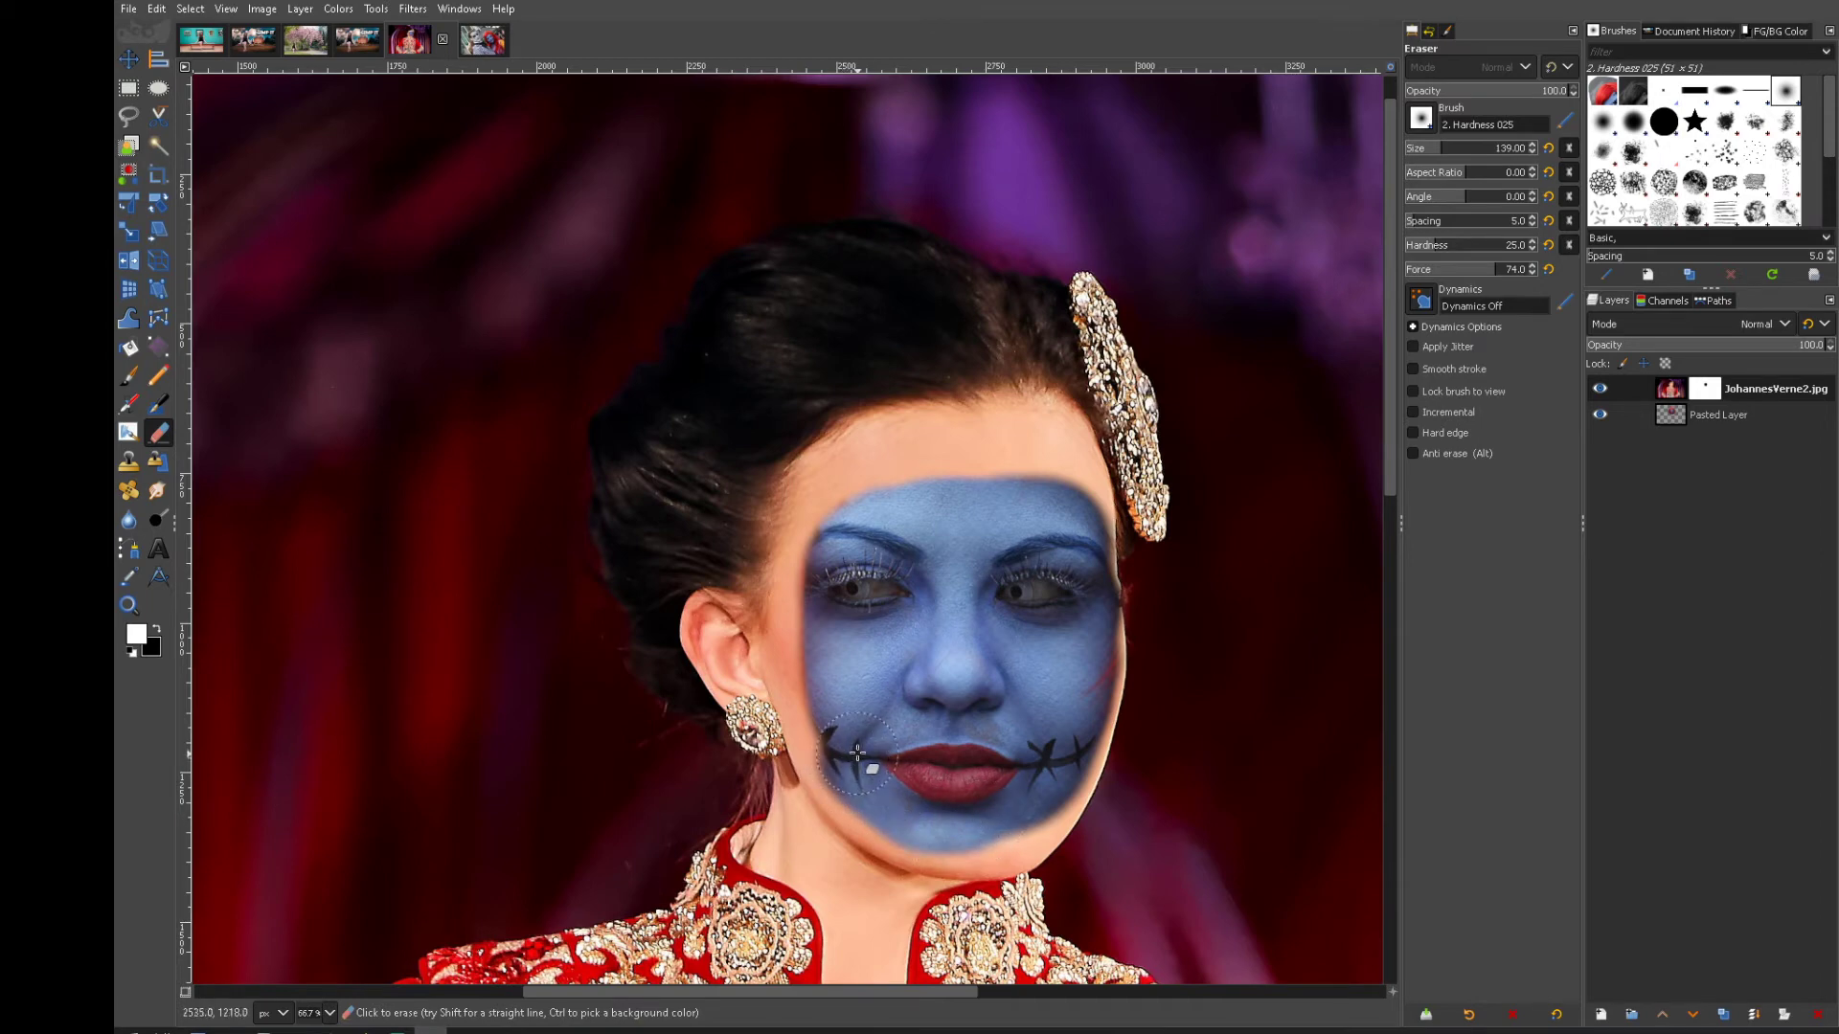
Blend the cheek, jaw and outer left eye edges of the blue face into the skin
left_click_drag(823, 727, 836, 740)
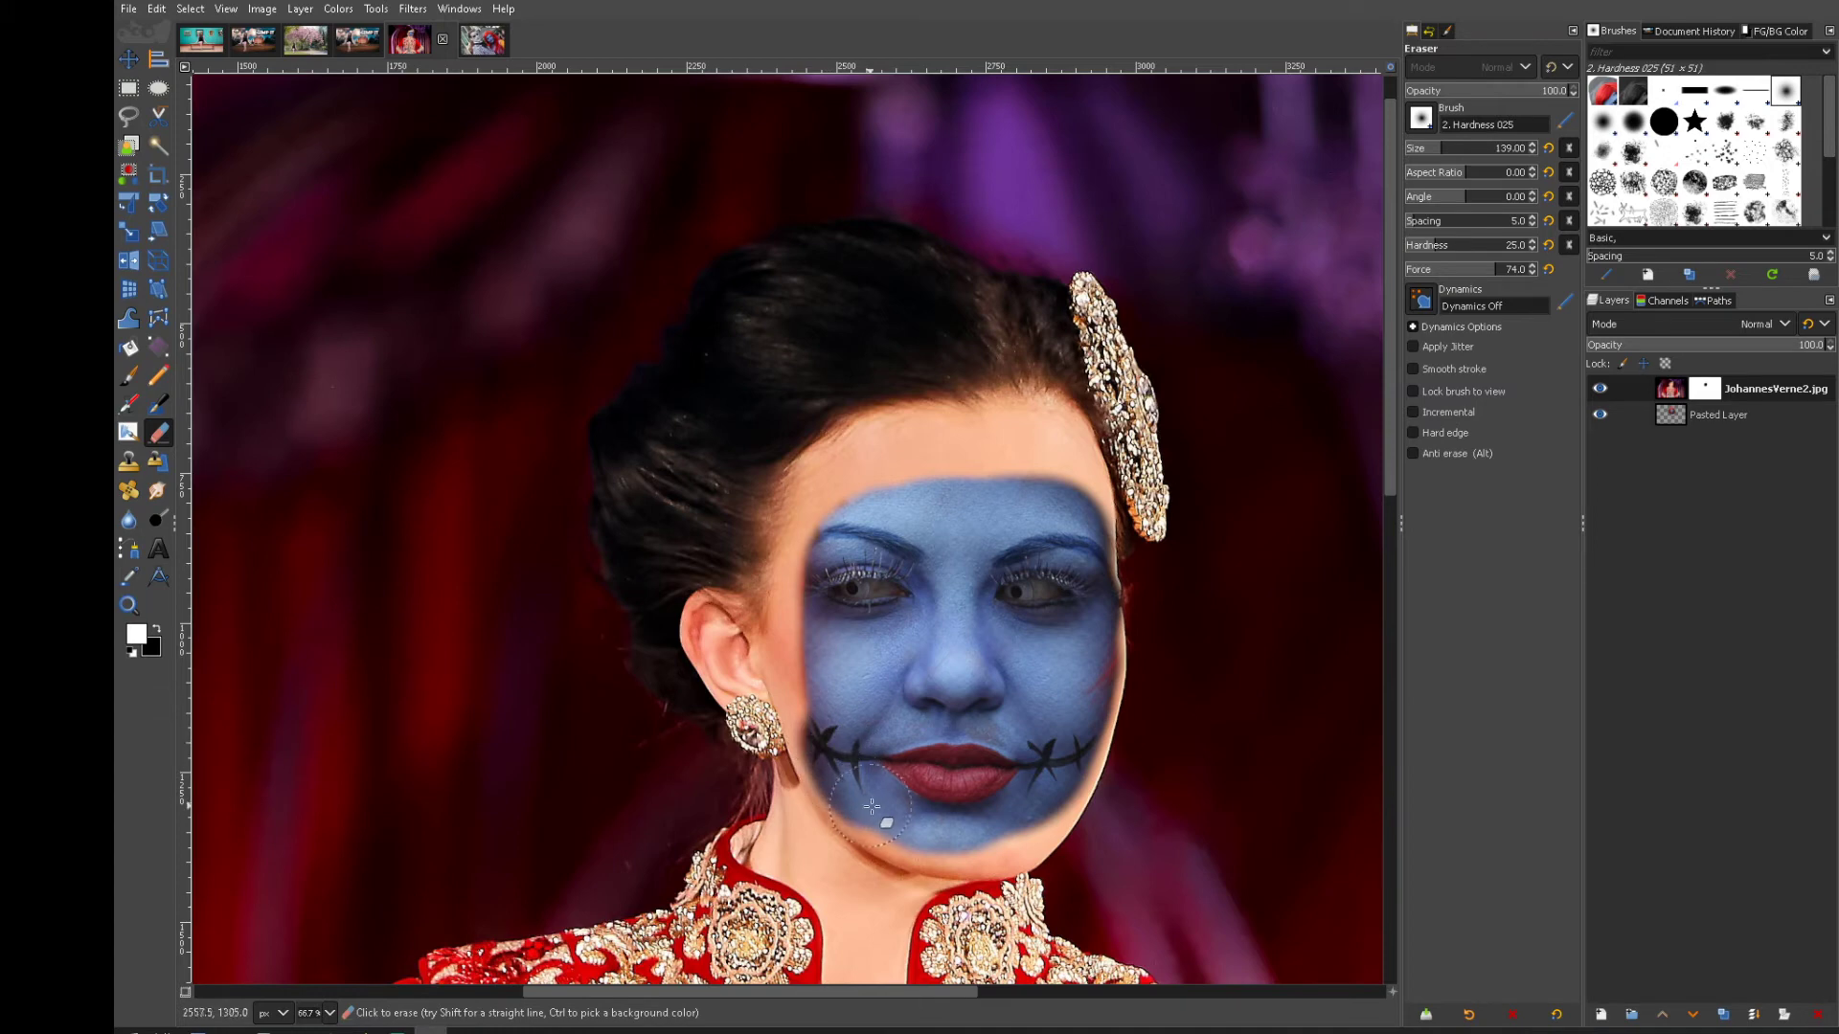
mouse_move(872, 808)
left_mouse_down()
mouse_move(1001, 832)
mouse_move(1072, 775)
mouse_move(1081, 567)
left_mouse_up()
left_click_drag(843, 531, 832, 559)
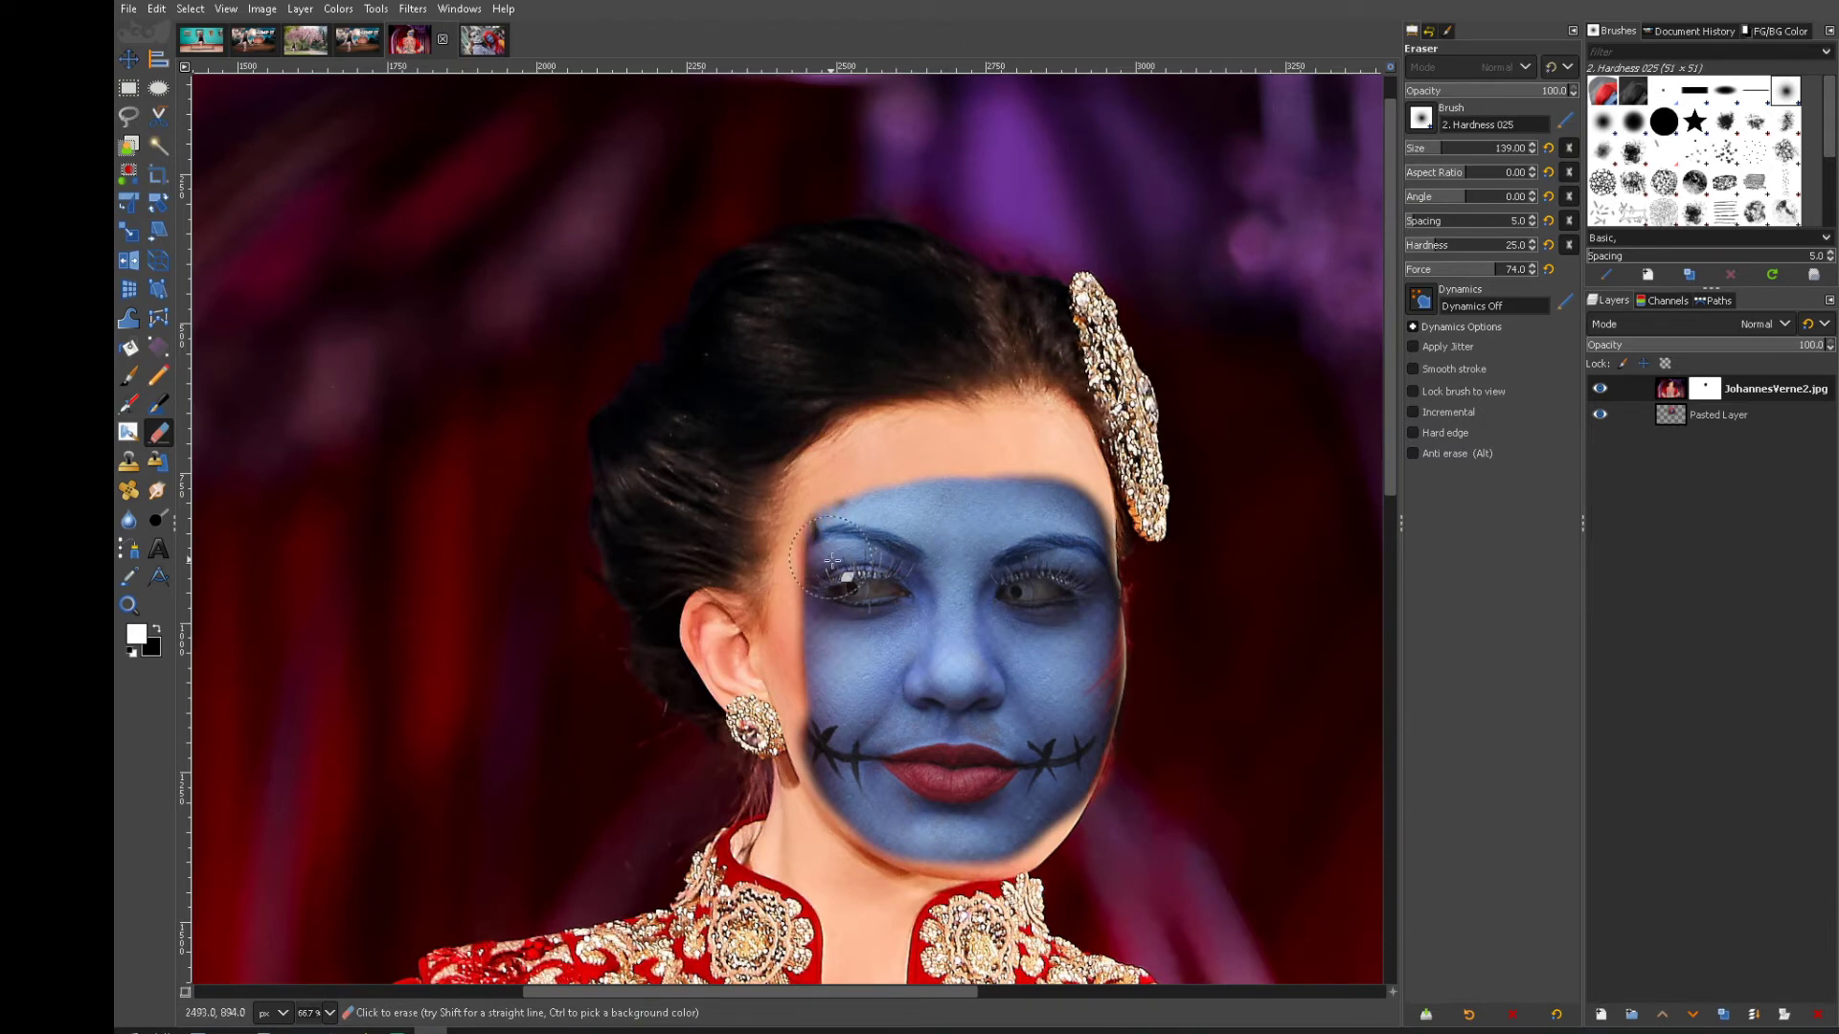
left_click_drag(839, 637, 827, 554)
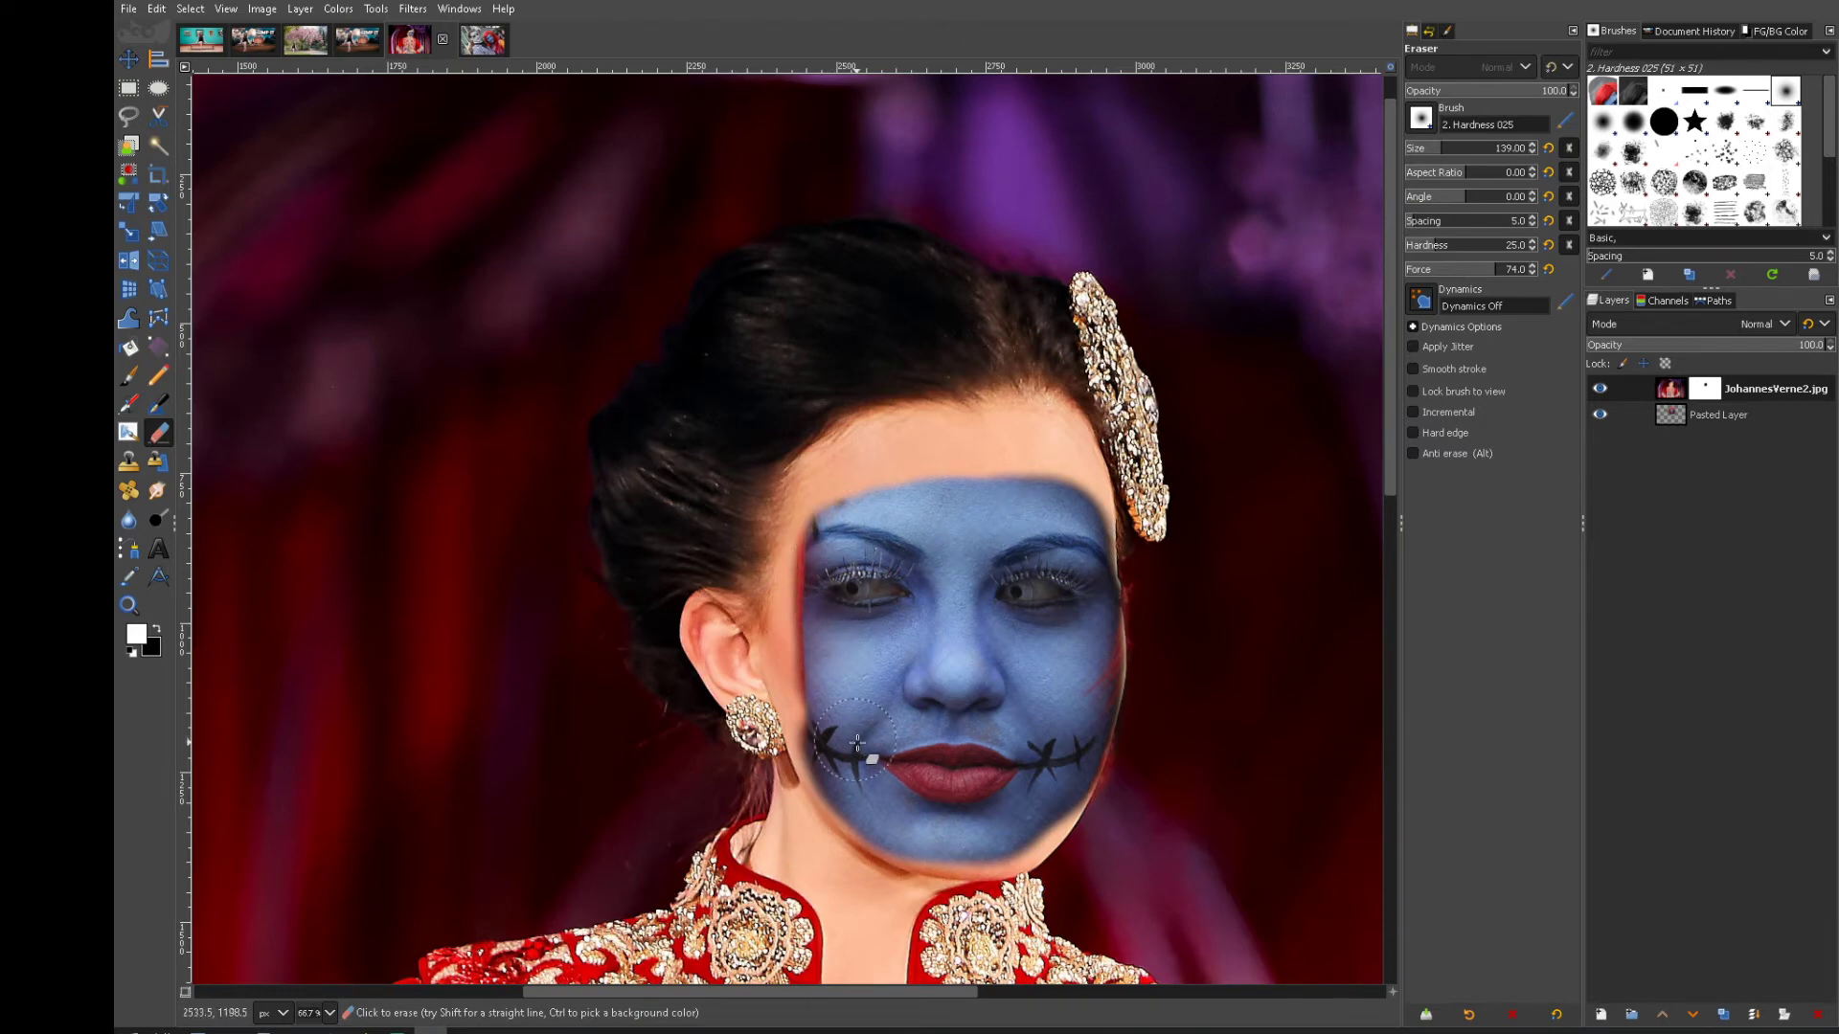
At 100% zoom, erase along the lower right jaw, stitched left jaw and left edge by the hair
scroll(1050, 757, "down", 2, "ctrl")
scroll(1169, 854, "down", 2, "ctrl")
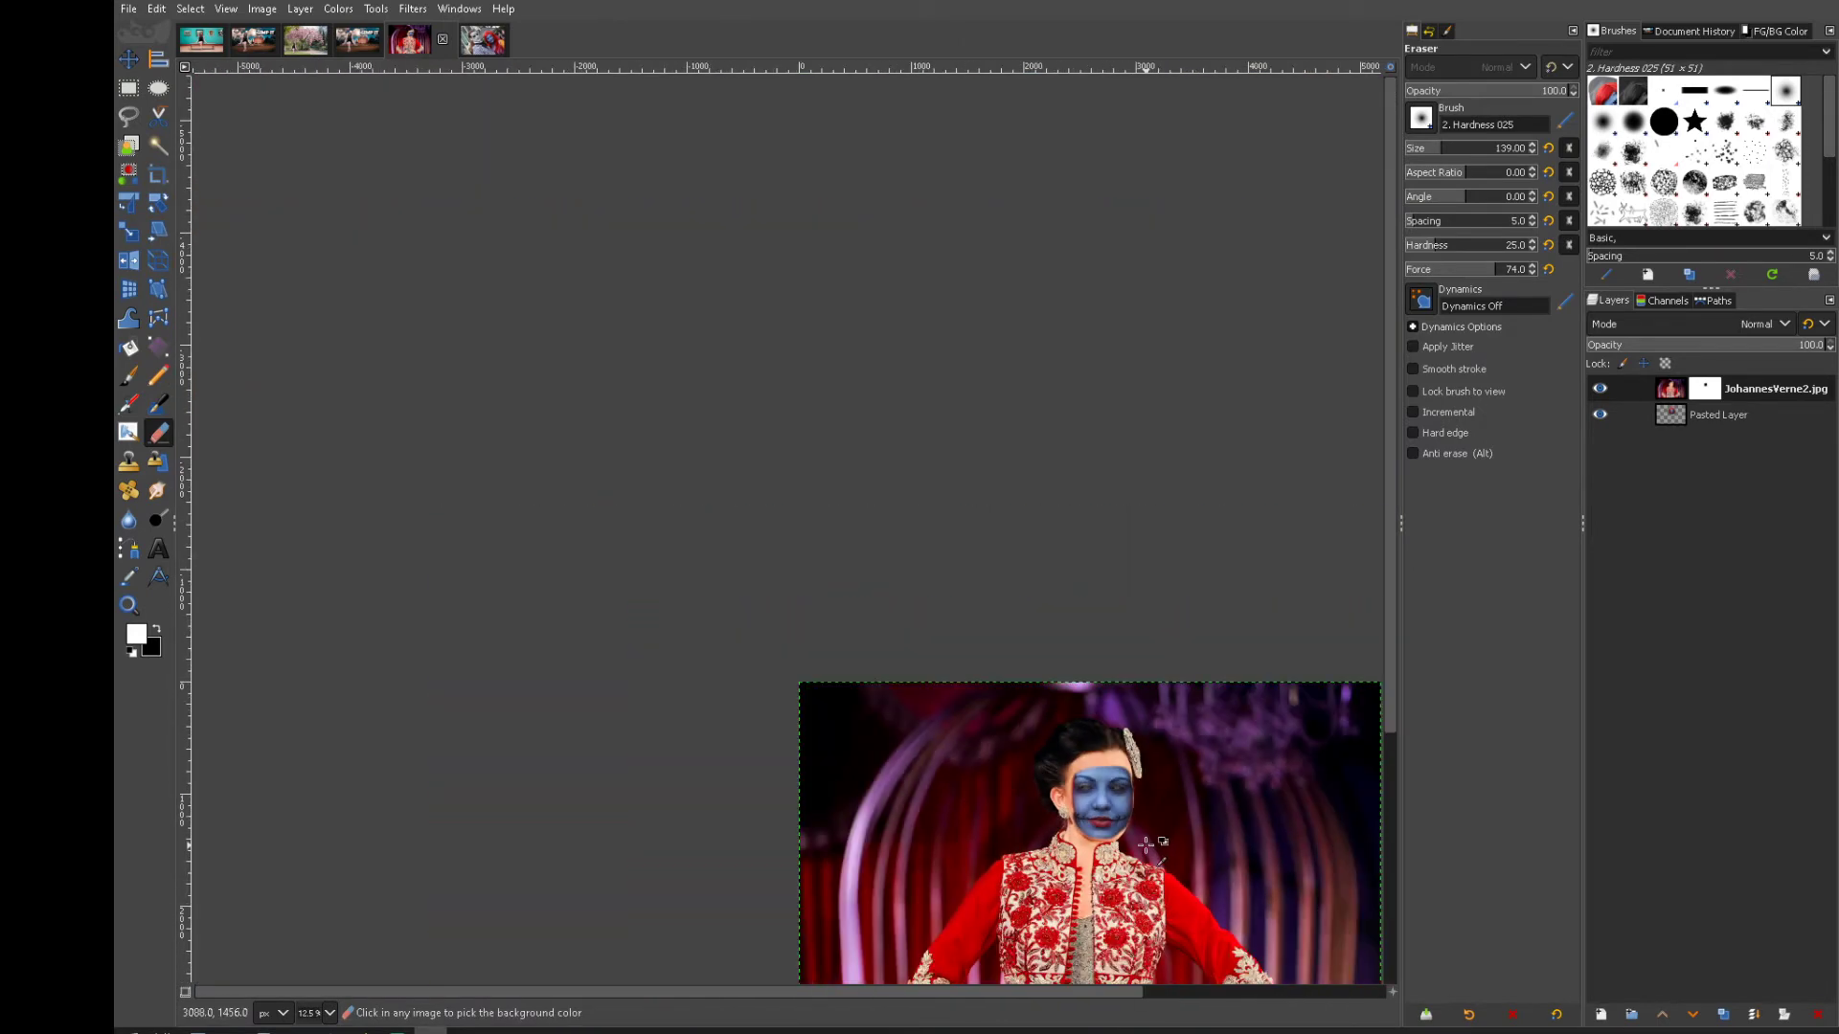
scroll(1110, 799, "up", 2, "ctrl")
scroll(1110, 800, "up", 3, "ctrl")
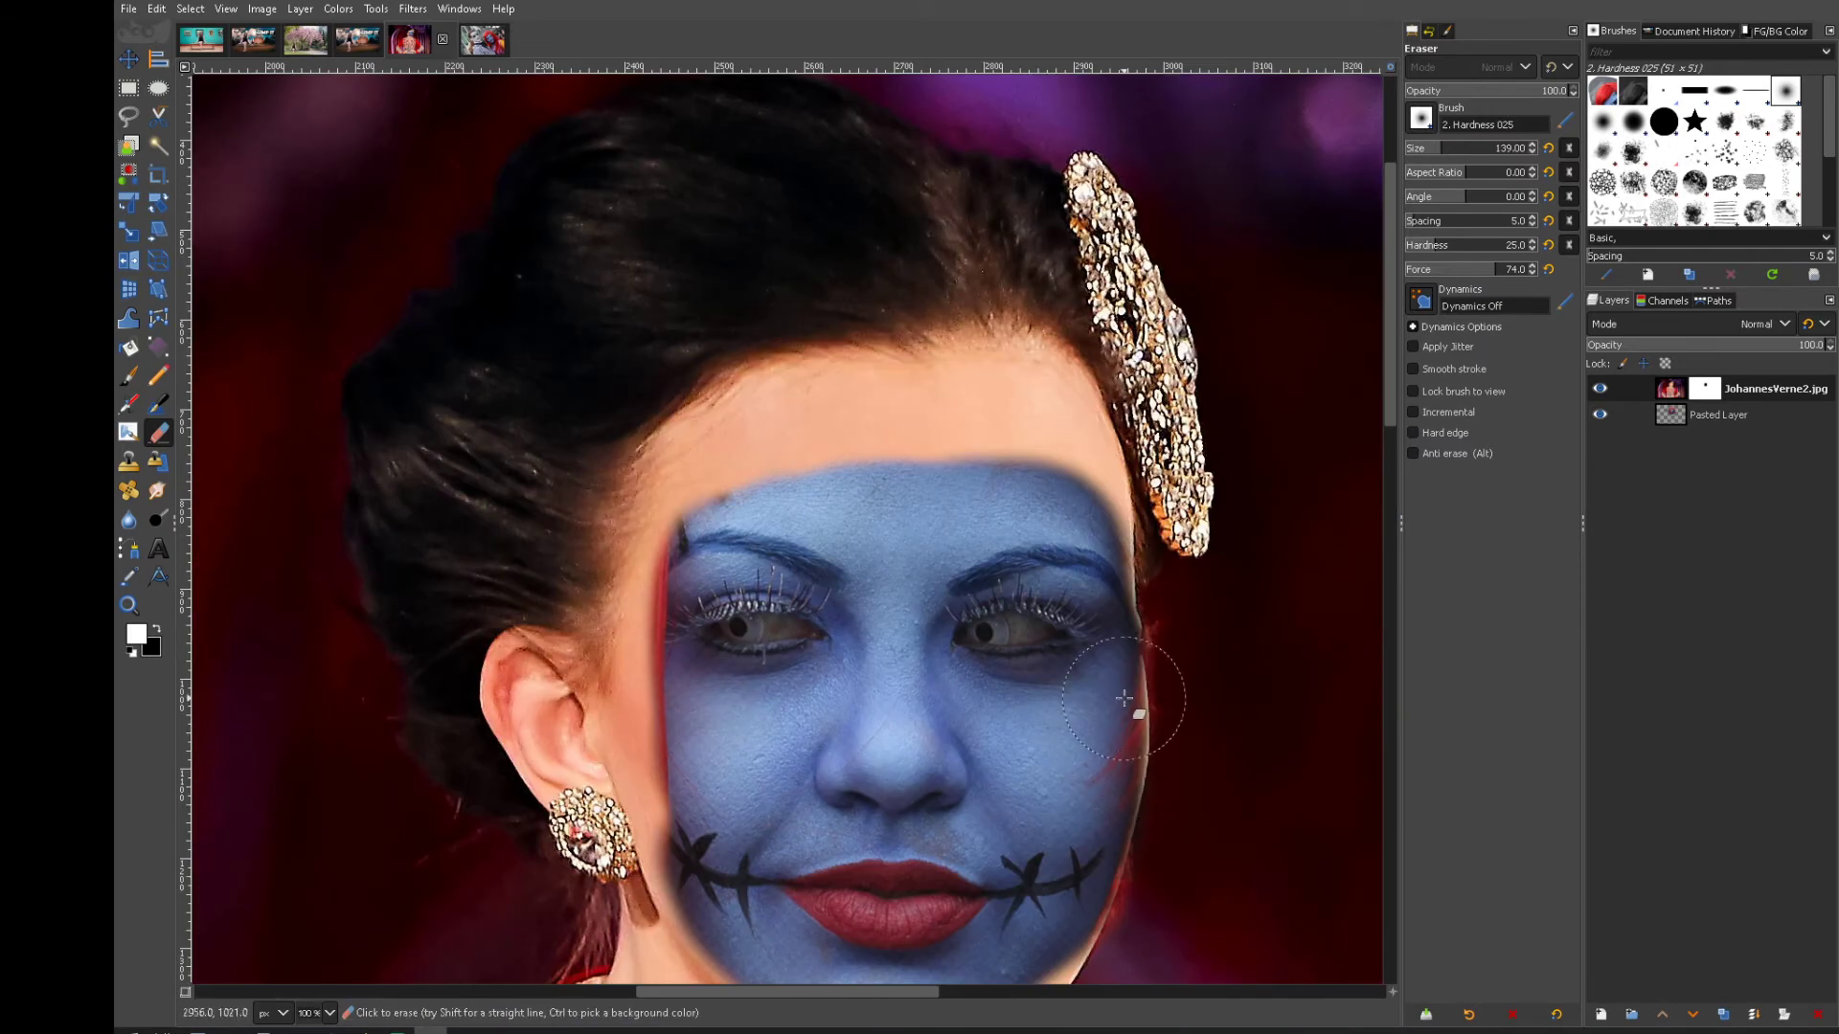
scroll(1060, 234, "down", 4)
scroll(1066, 373, "up", 2)
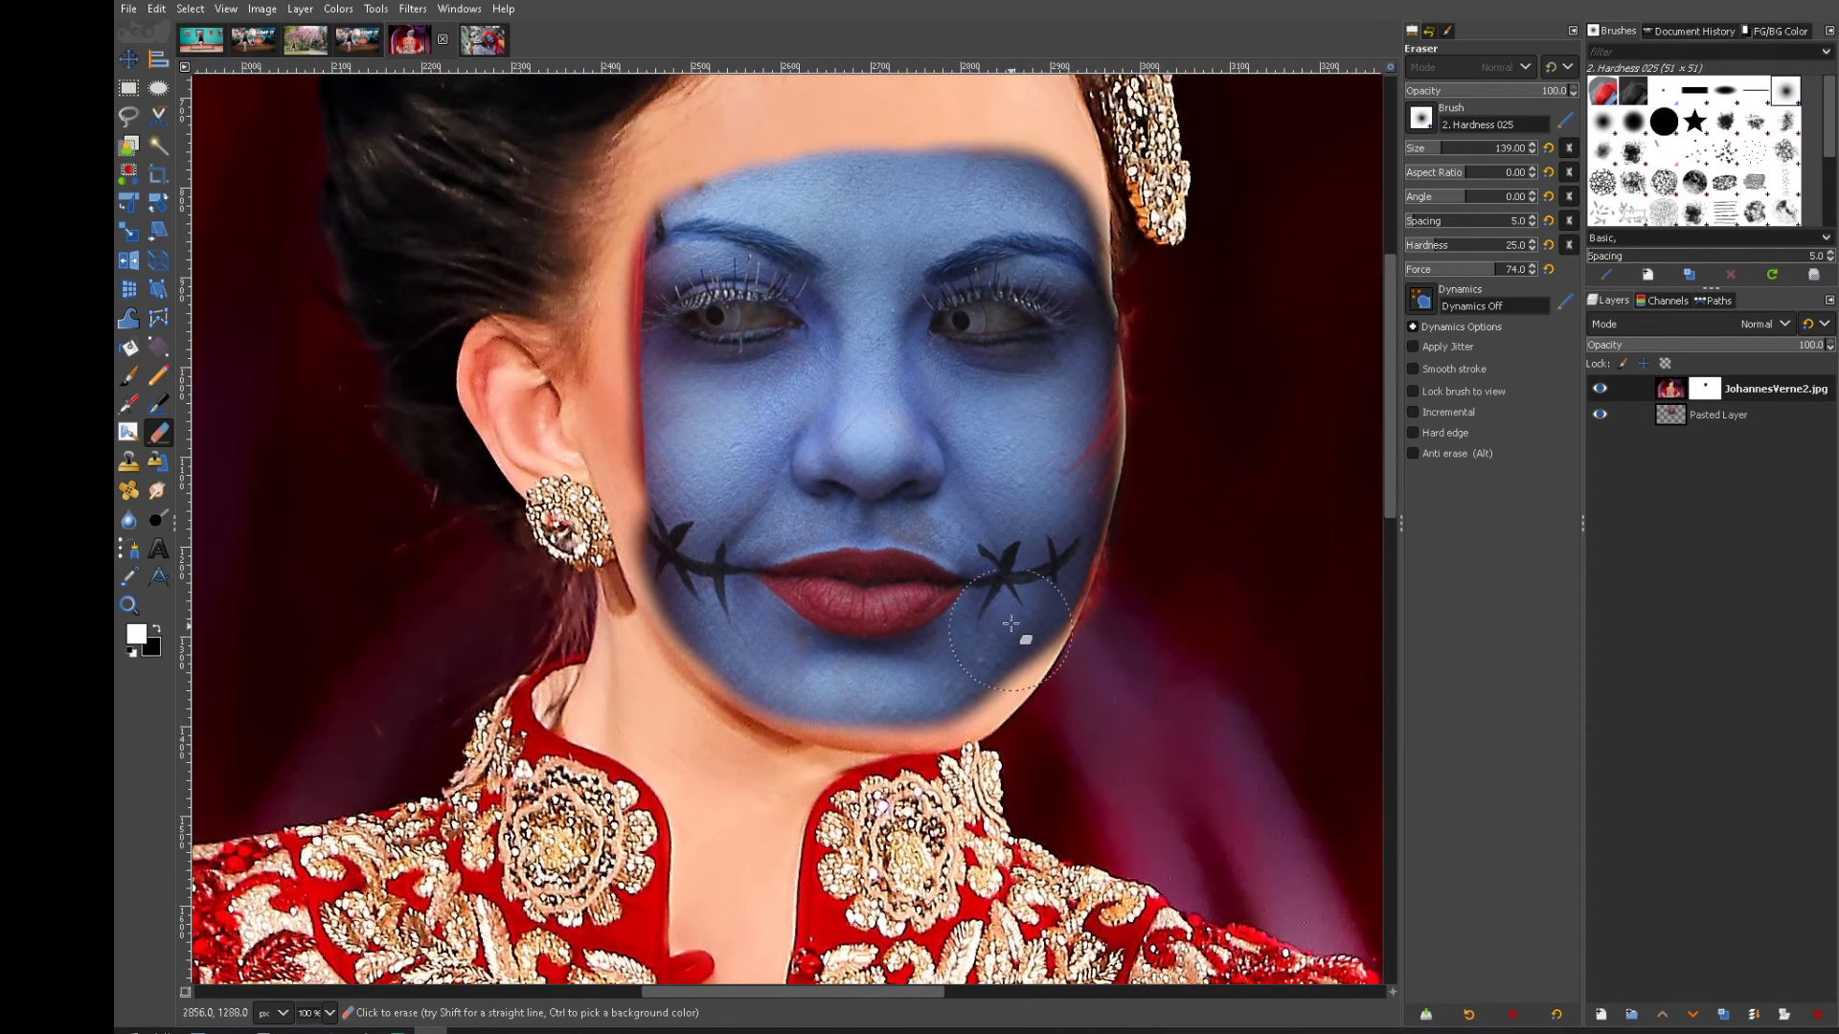
mouse_move(1011, 624)
left_mouse_down()
mouse_move(954, 677)
mouse_move(1034, 611)
mouse_move(977, 687)
mouse_move(852, 680)
mouse_move(911, 697)
mouse_move(981, 685)
mouse_move(1050, 638)
mouse_move(923, 707)
mouse_move(845, 691)
left_mouse_up()
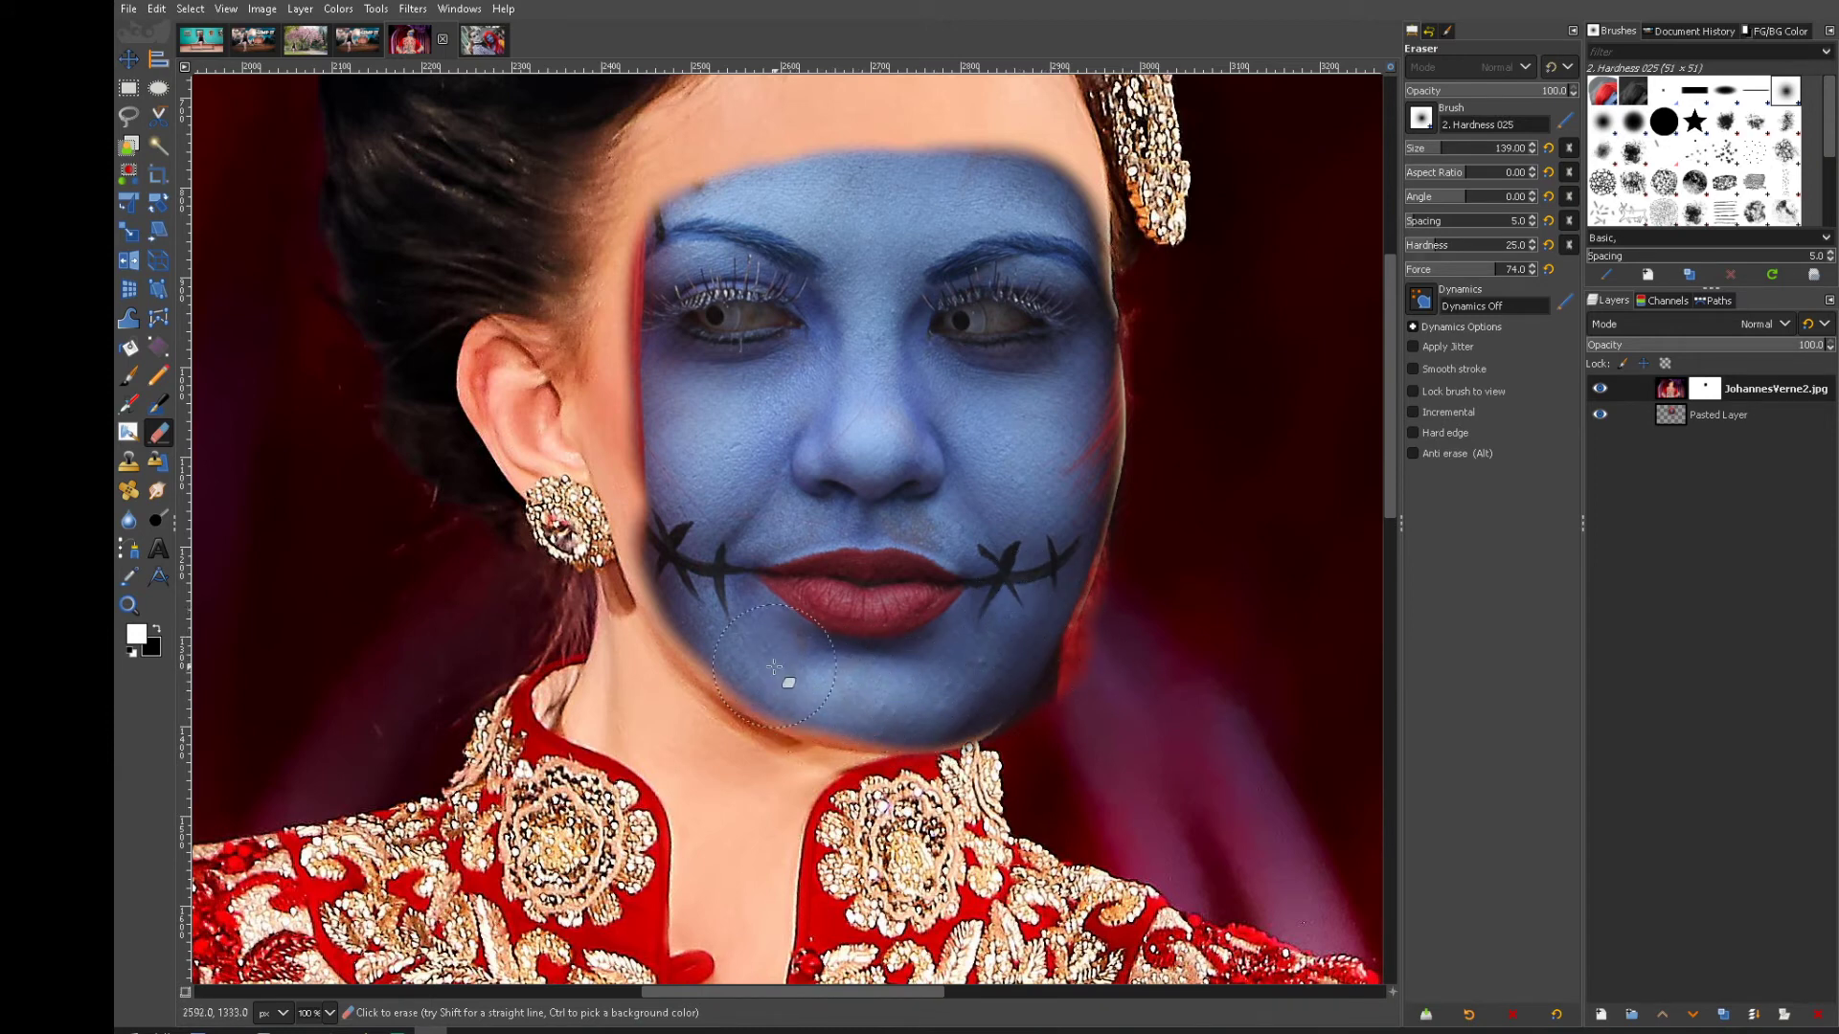
mouse_move(711, 608)
left_mouse_down()
mouse_move(676, 540)
mouse_move(703, 572)
mouse_move(791, 584)
mouse_move(682, 526)
mouse_move(657, 487)
mouse_move(653, 290)
mouse_move(682, 182)
mouse_move(651, 433)
left_mouse_up()
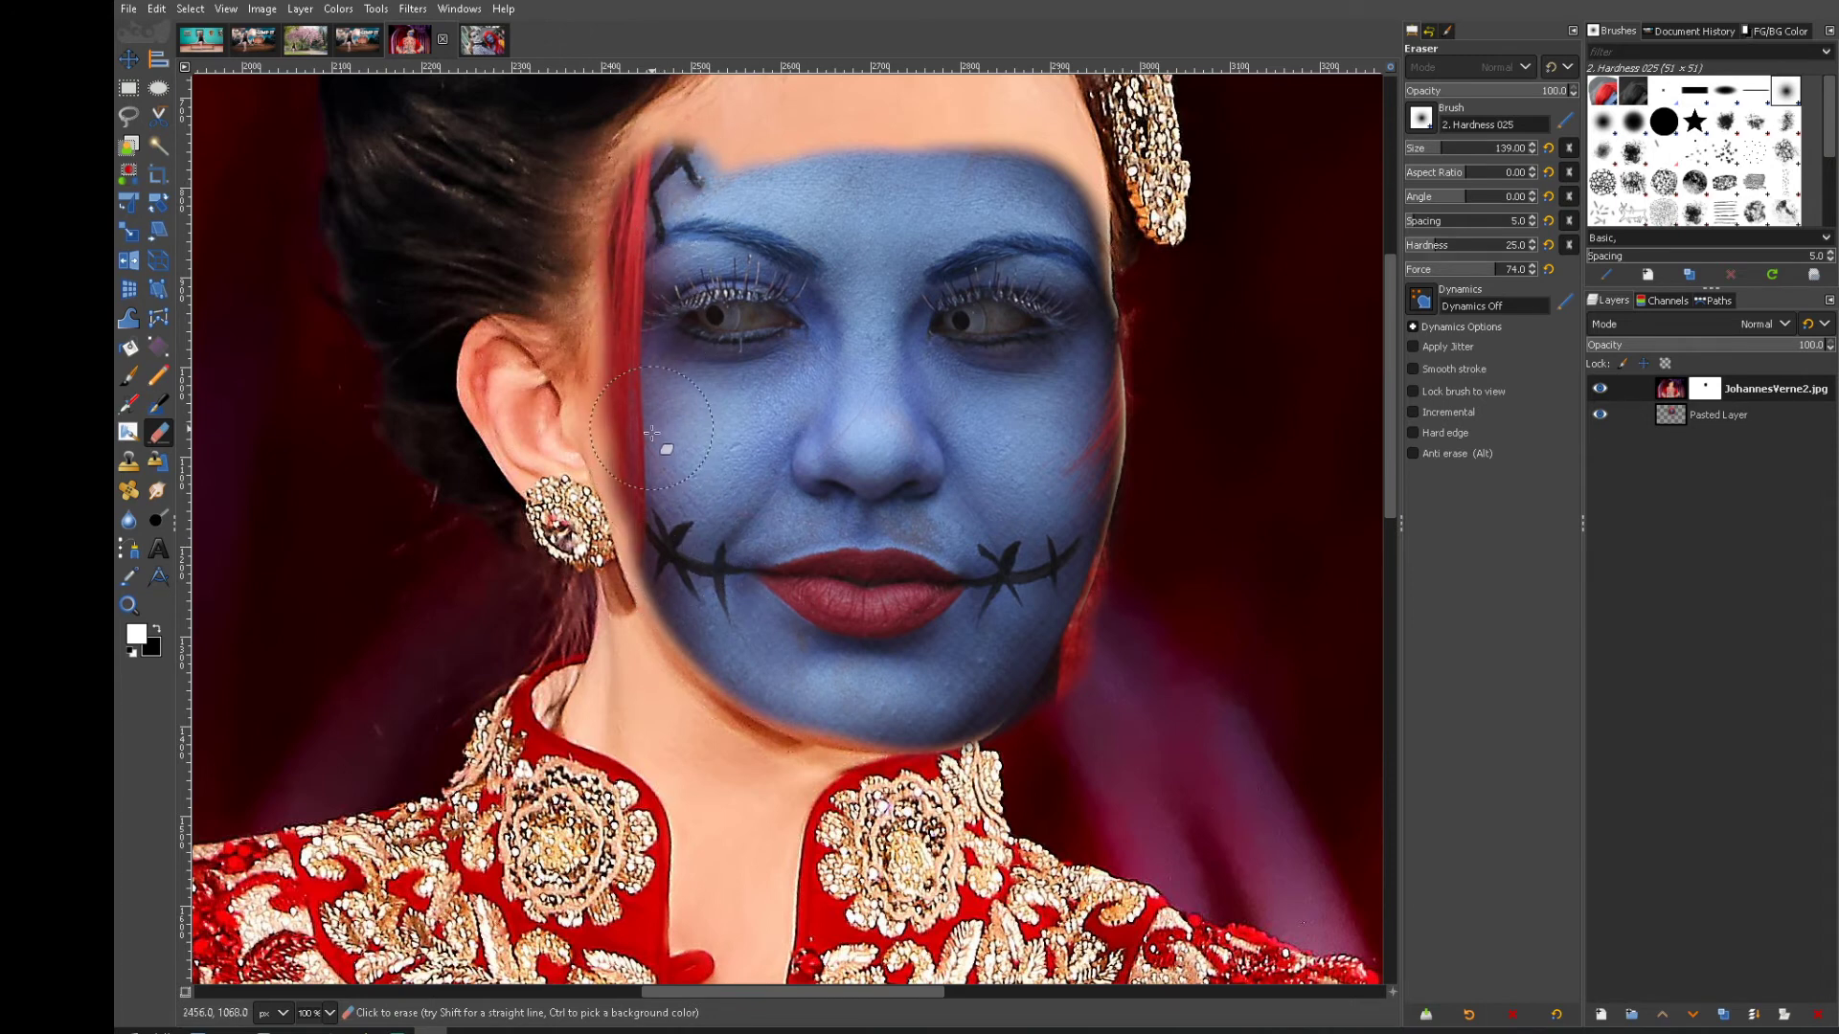
left_click_drag(673, 535, 656, 463)
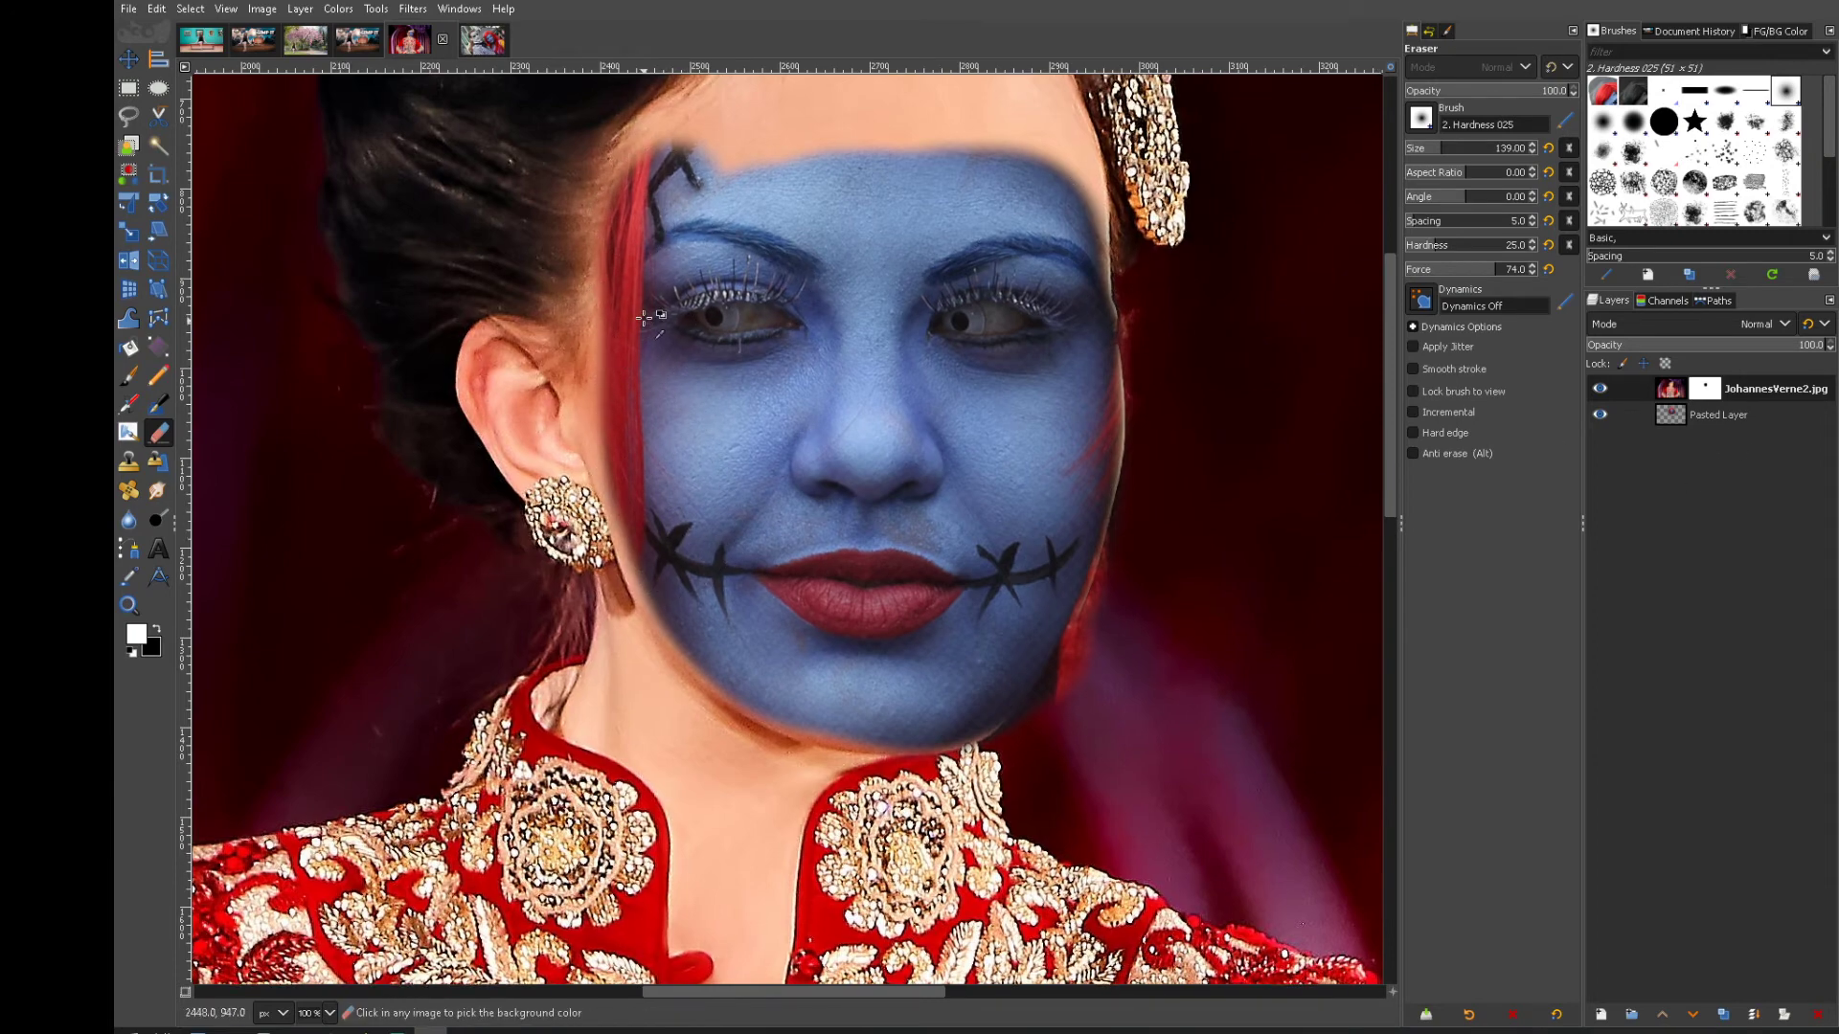
Erase the top photo across the forehead and hairline to reveal the red wig fringe
scroll(655, 304, "up", 1)
scroll(821, 223, "up", 5)
scroll(786, 383, "down", 5)
scroll(749, 541, "up", 4)
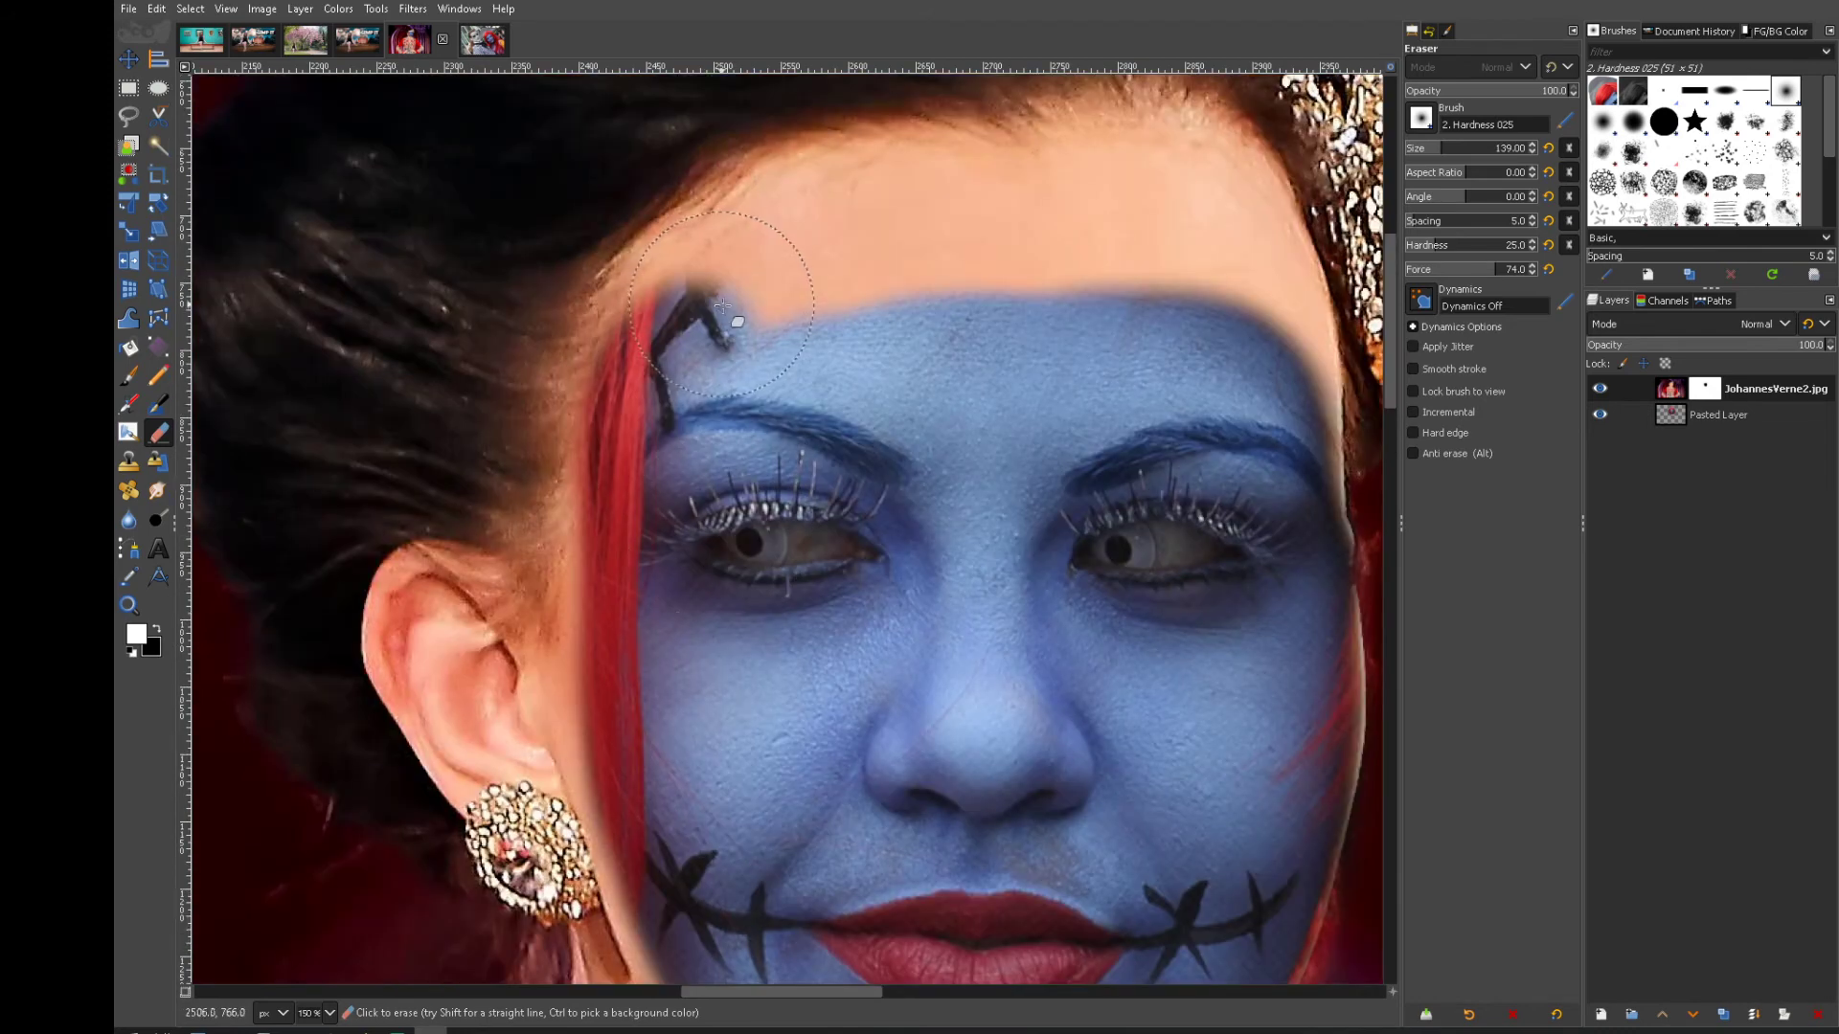
mouse_move(749, 541)
left_mouse_down()
mouse_move(690, 474)
mouse_move(923, 433)
mouse_move(897, 508)
mouse_move(1054, 411)
mouse_move(1182, 411)
mouse_move(1063, 508)
mouse_move(1201, 425)
mouse_move(900, 393)
mouse_move(675, 431)
mouse_move(1168, 484)
mouse_move(1163, 405)
mouse_move(1252, 508)
mouse_move(1298, 661)
mouse_move(1231, 503)
left_mouse_up()
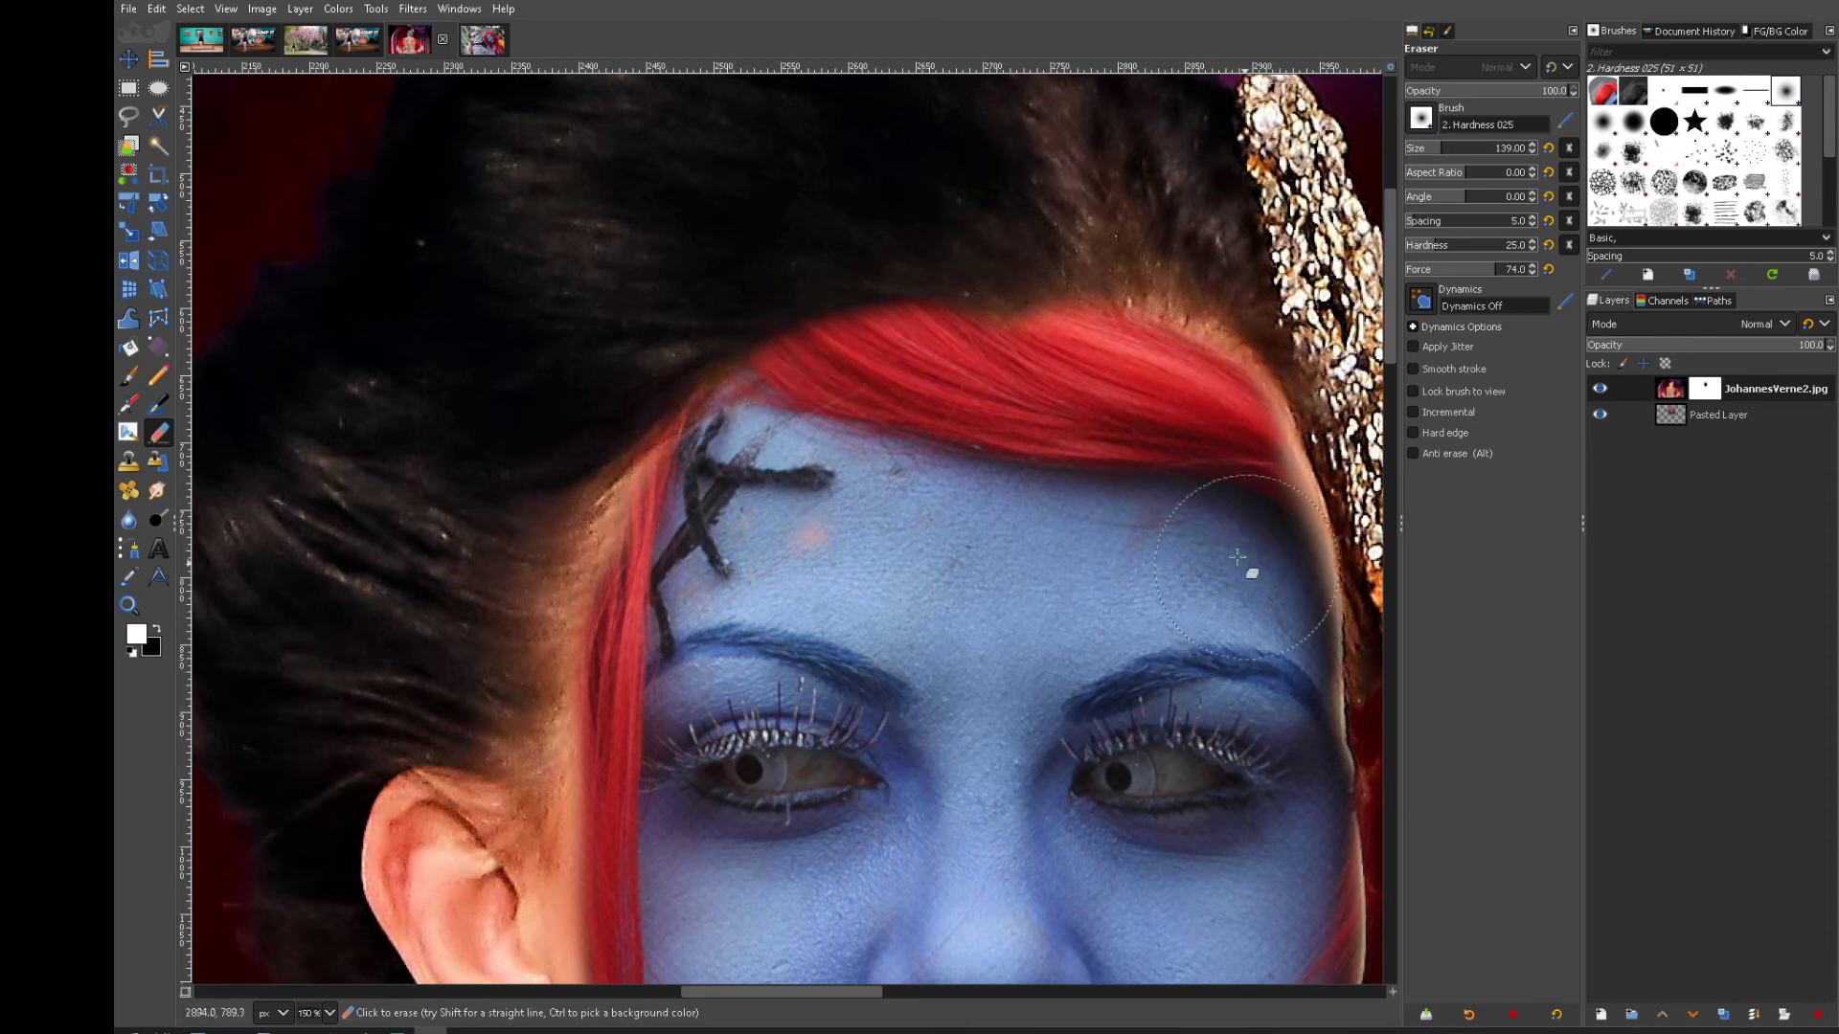
scroll(1154, 532, "down", 2, "ctrl")
scroll(1154, 532, "down", 1, "ctrl")
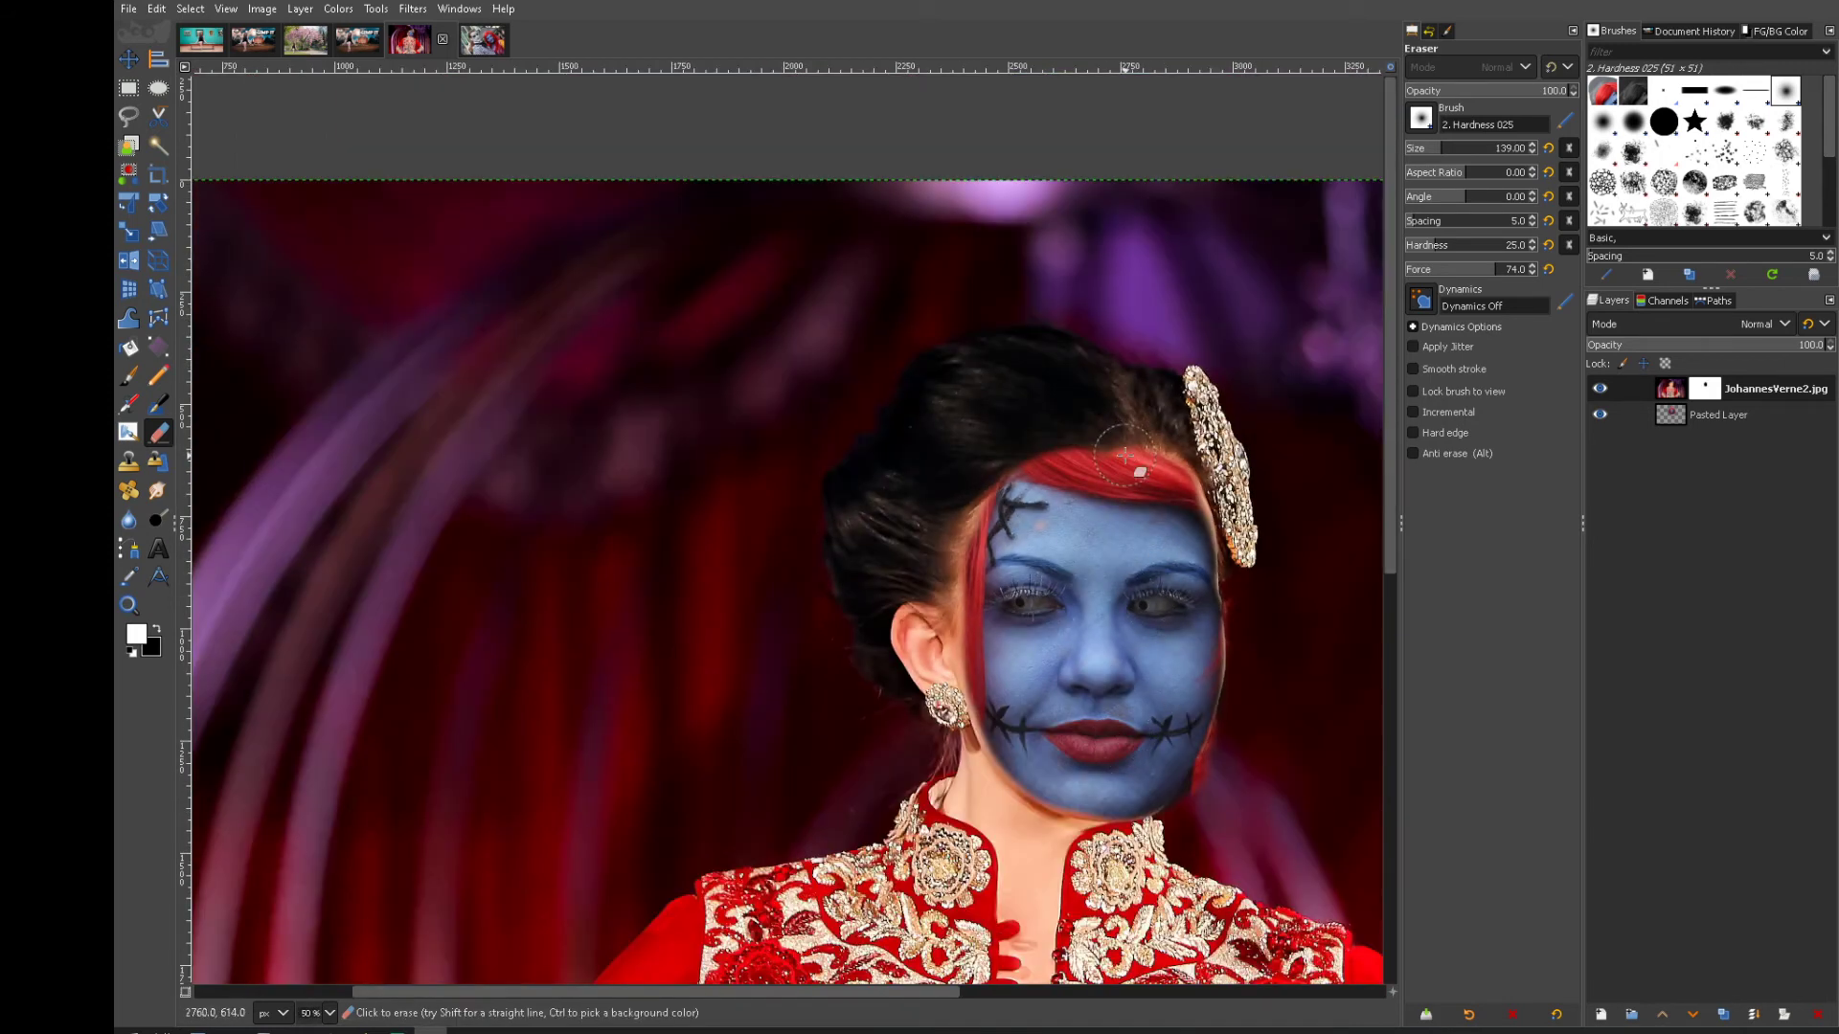
Reveal red hair along the left hairline and temple, blending the right edge and jawline
mouse_move(1125, 454)
left_mouse_down()
mouse_move(988, 441)
mouse_move(993, 477)
mouse_move(1074, 446)
mouse_move(987, 443)
mouse_move(976, 573)
mouse_move(952, 476)
mouse_move(997, 435)
mouse_move(955, 462)
mouse_move(941, 560)
mouse_move(938, 458)
mouse_move(893, 595)
mouse_move(936, 460)
mouse_move(1005, 422)
mouse_move(940, 441)
mouse_move(881, 586)
left_mouse_up()
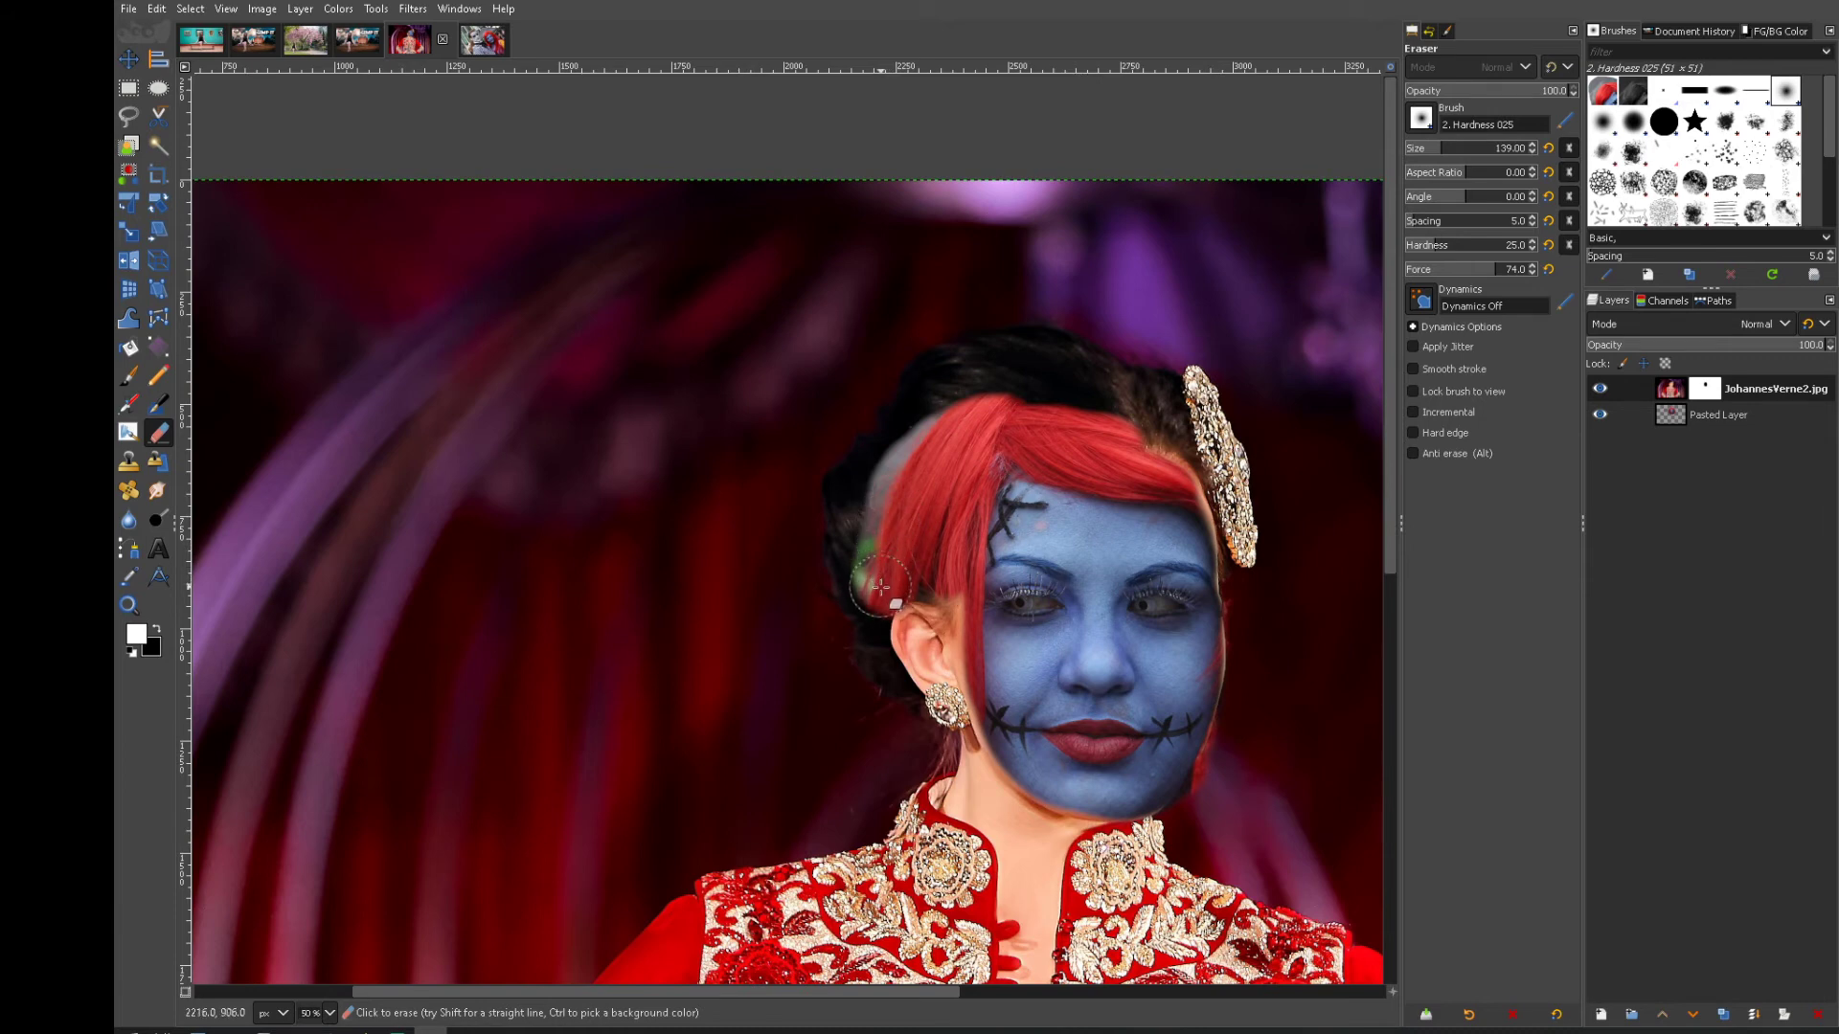
key("ctrl+z")
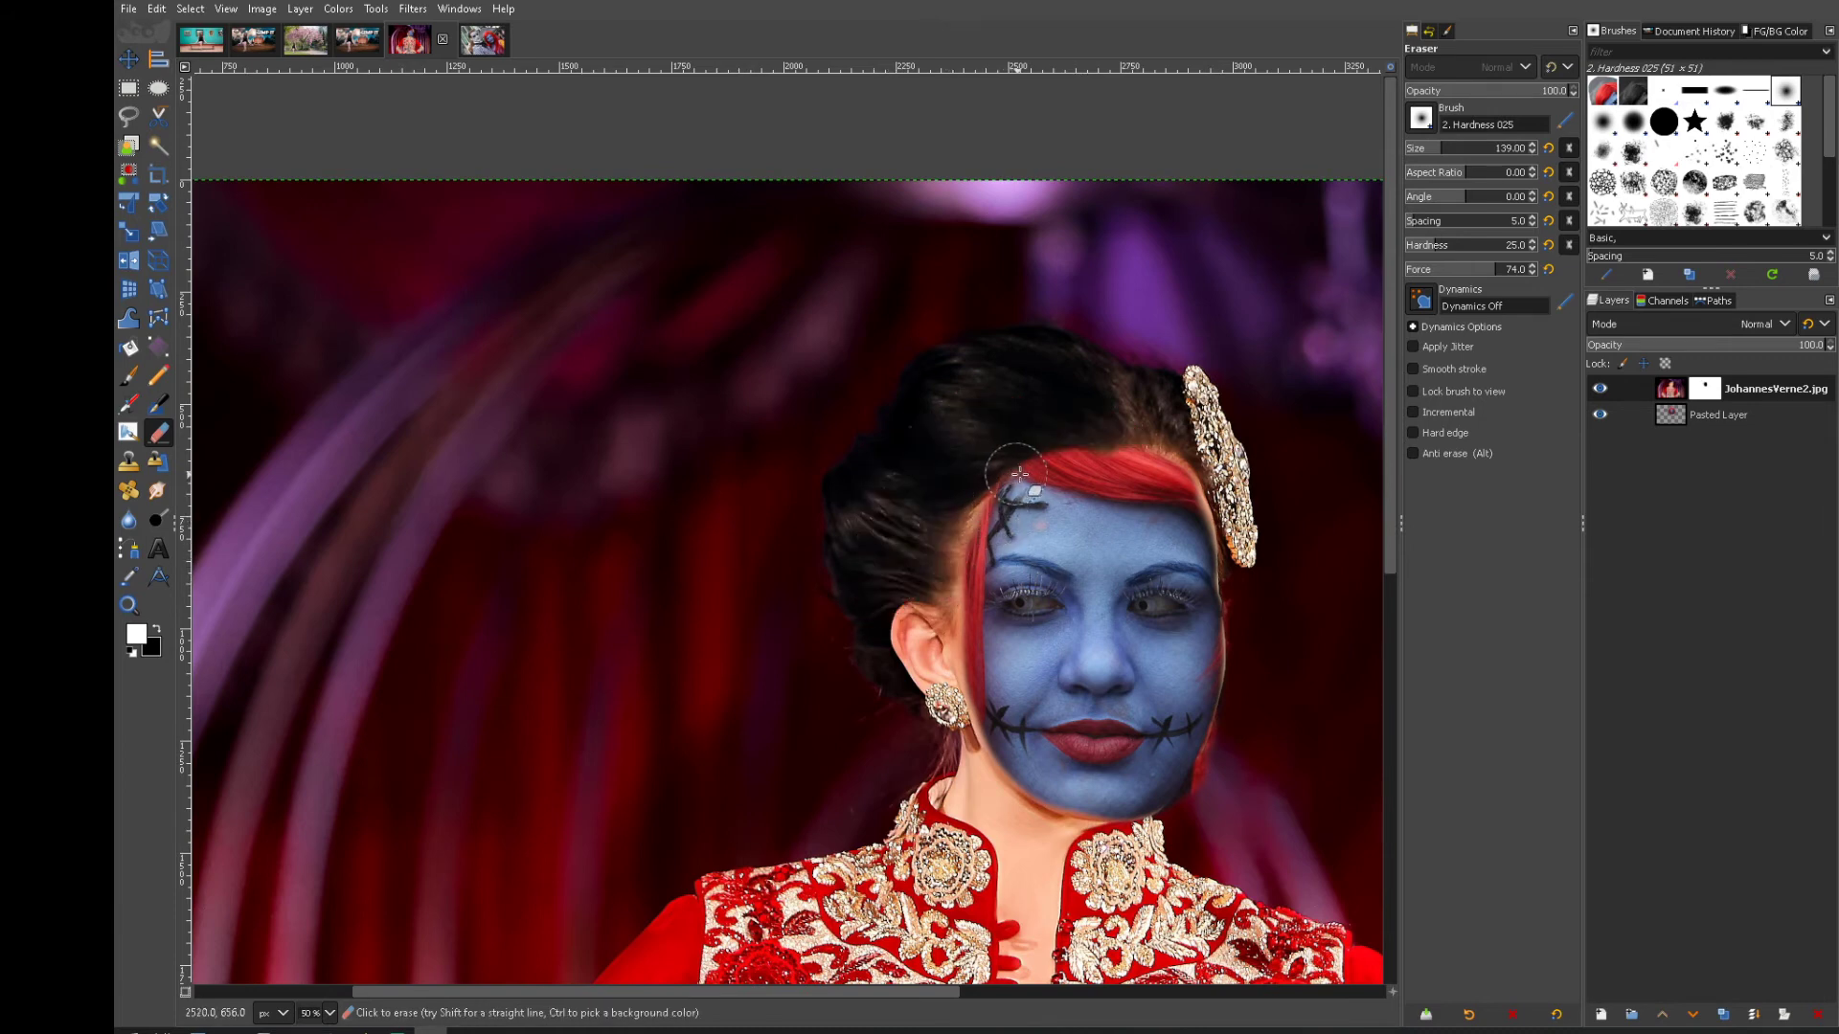
mouse_move(996, 479)
left_mouse_down()
mouse_move(947, 613)
mouse_move(1011, 444)
mouse_move(1126, 423)
mouse_move(979, 447)
mouse_move(1097, 413)
mouse_move(1135, 428)
mouse_move(1117, 437)
mouse_move(1176, 438)
mouse_move(1200, 519)
mouse_move(1198, 473)
left_mouse_up()
left_click_drag(1211, 558, 1211, 643)
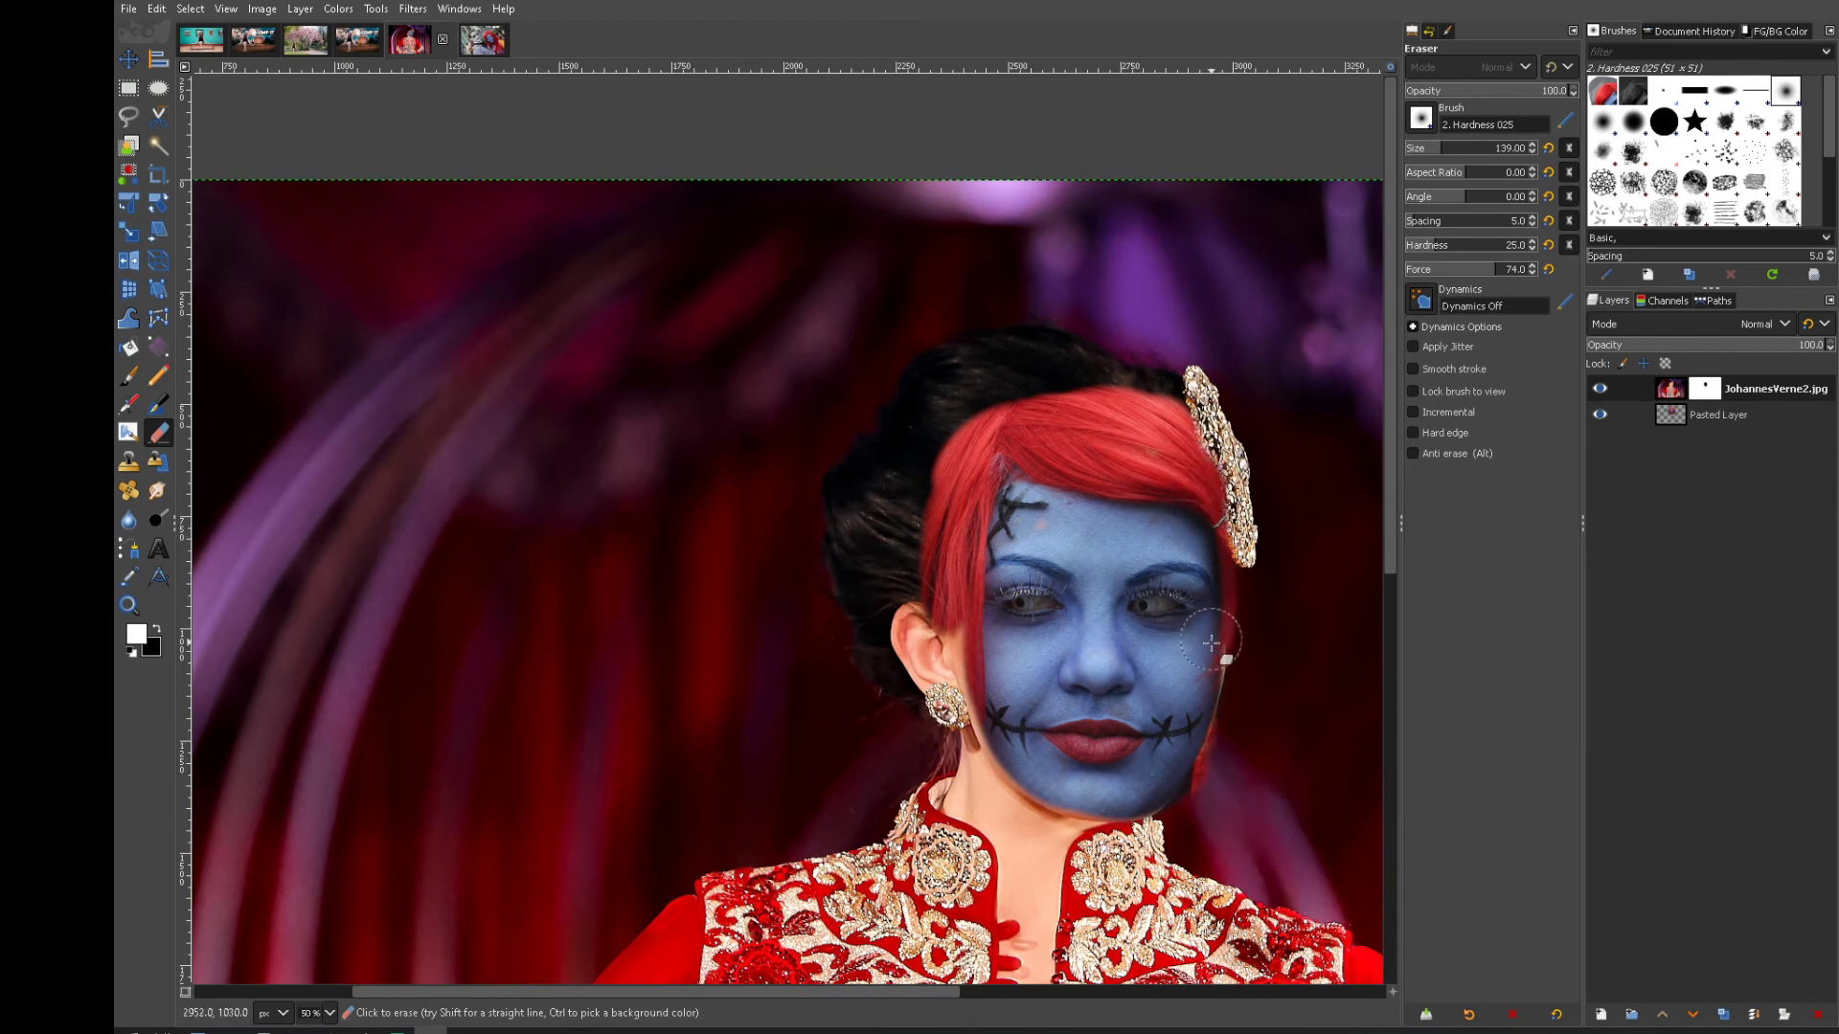
mouse_move(1065, 779)
left_mouse_down()
mouse_move(1013, 762)
mouse_move(948, 563)
mouse_move(930, 662)
mouse_move(960, 710)
mouse_move(914, 636)
mouse_move(916, 616)
mouse_move(934, 790)
left_mouse_up()
left_click(1669, 391)
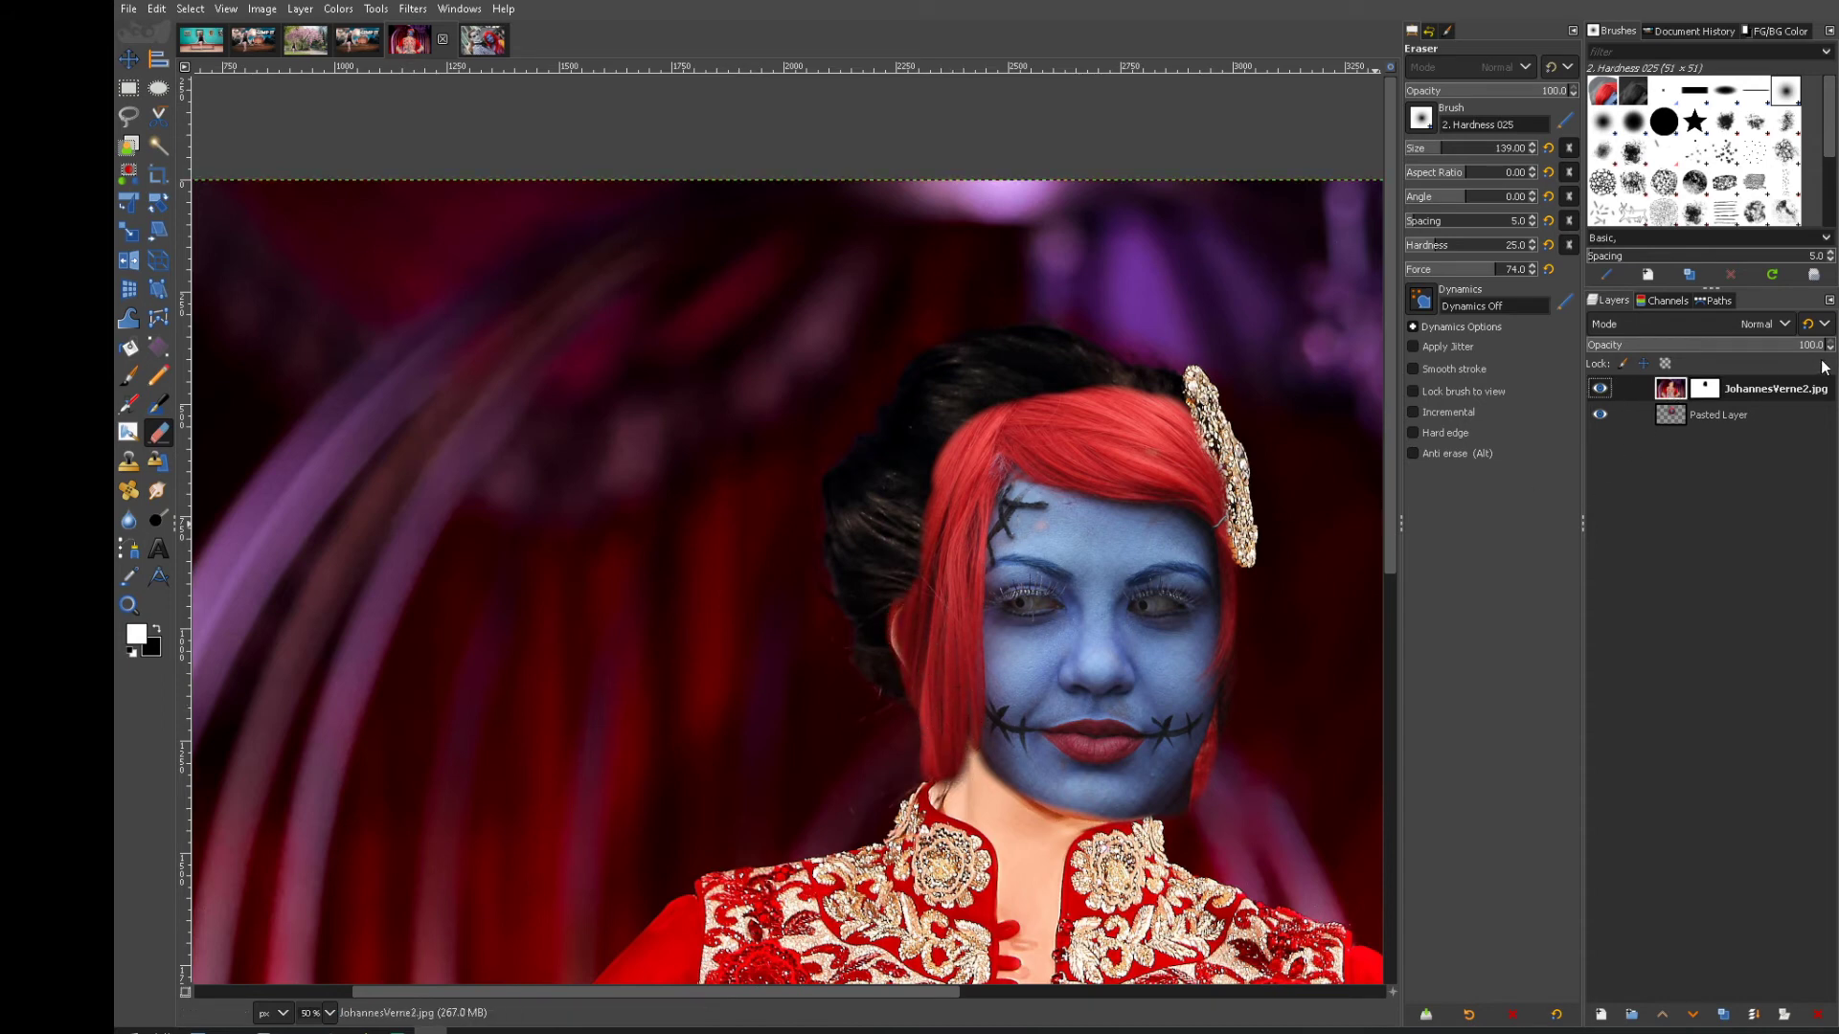
left_click_drag(1774, 352, 1758, 346)
scroll(785, 527, "down", 10)
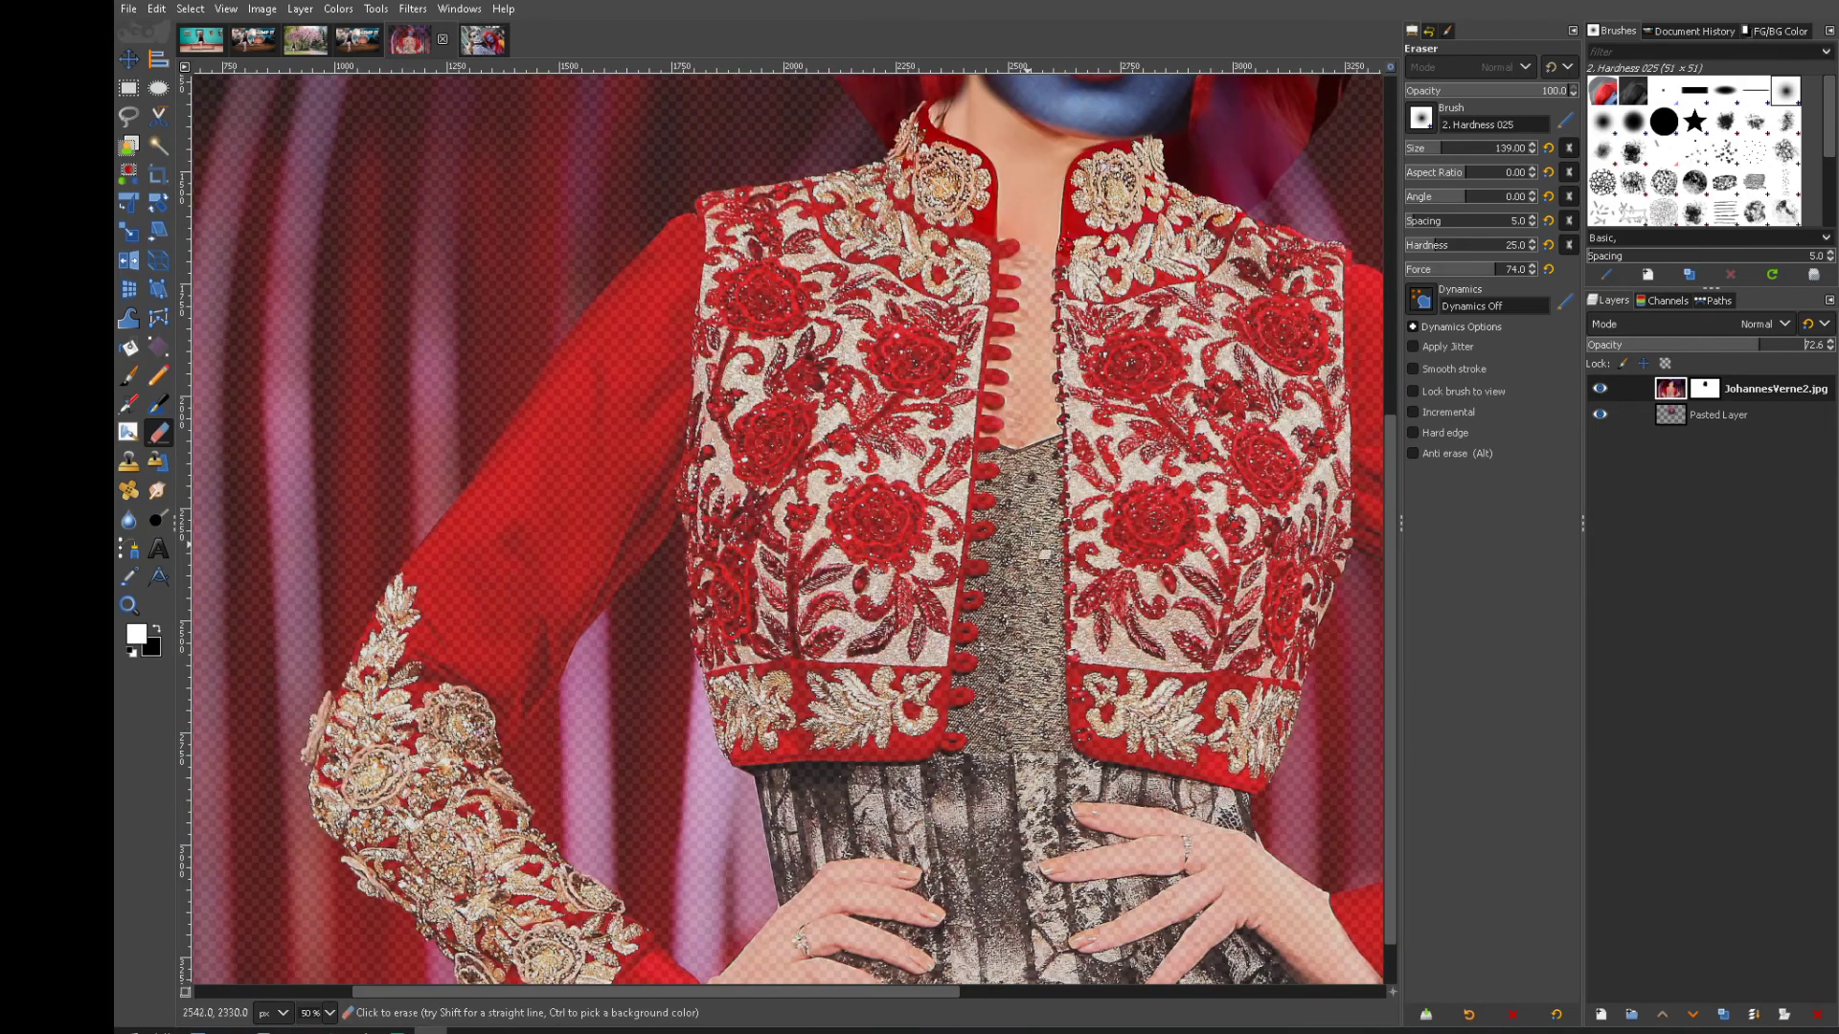
scroll(785, 527, "up", 8)
left_click_drag(1757, 350, 1733, 347)
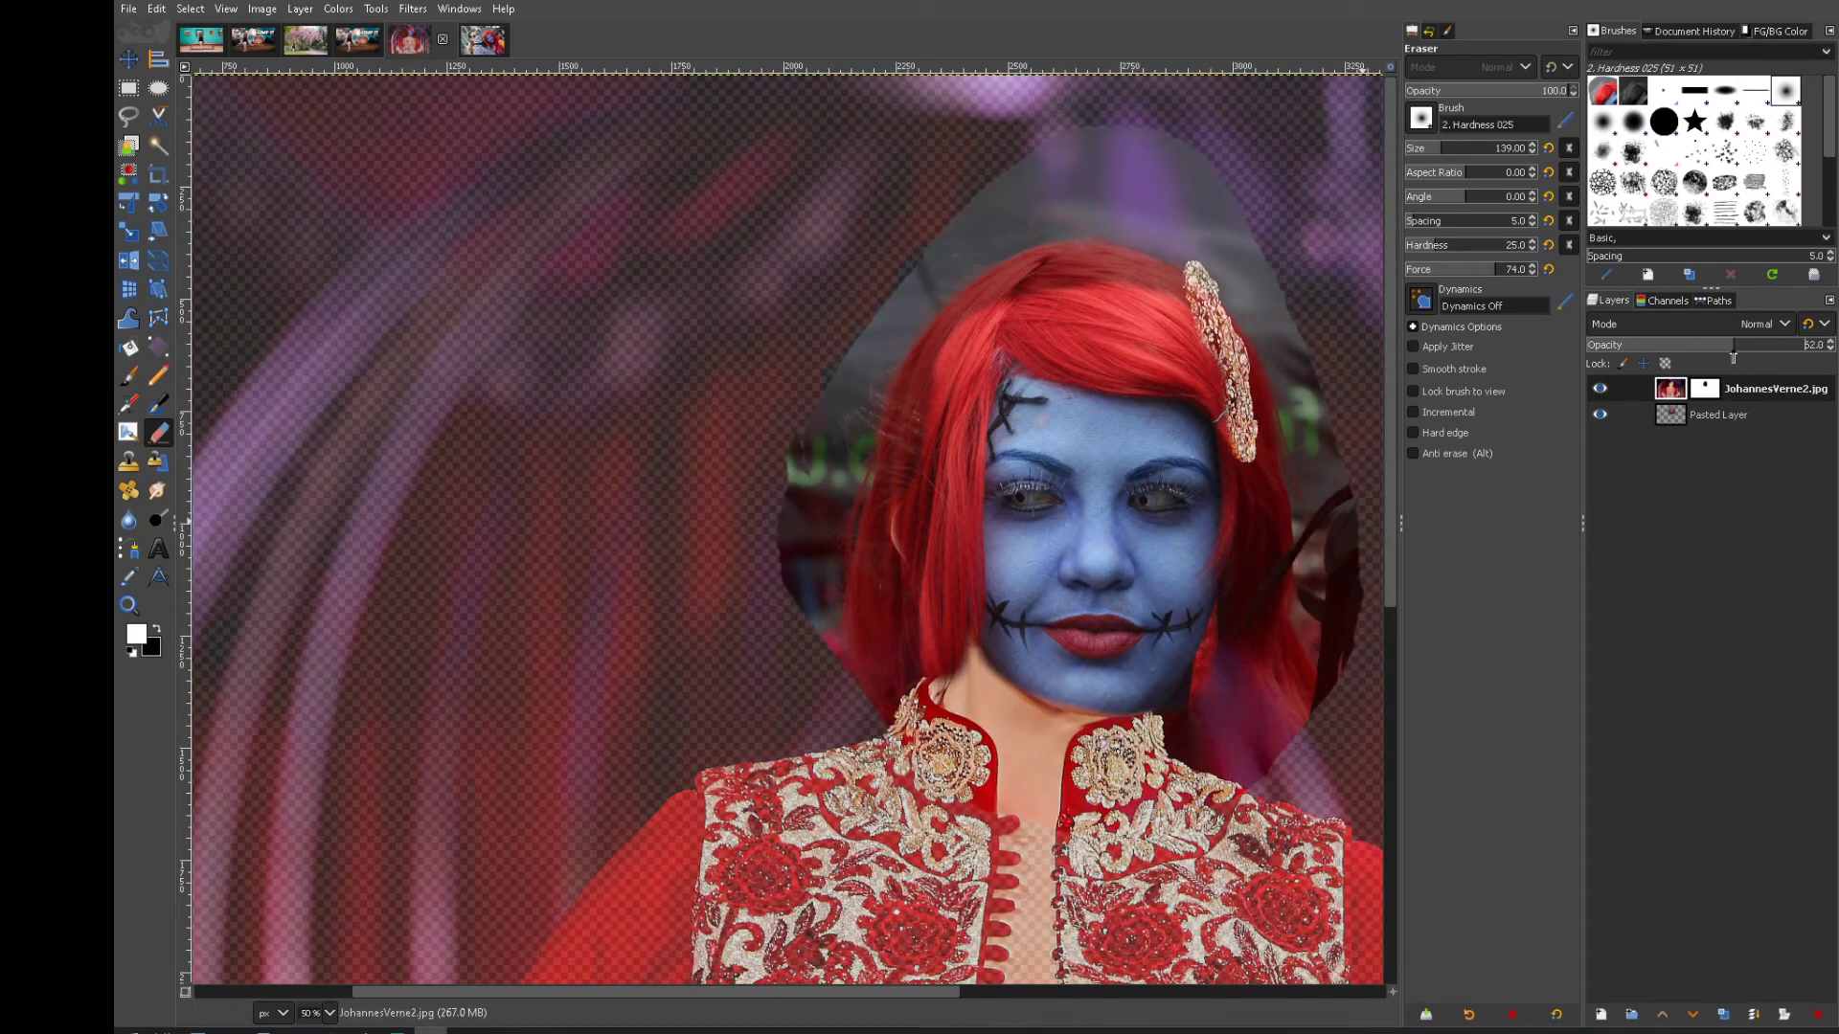
scroll(977, 557, "down", 5)
scroll(977, 558, "up", 5)
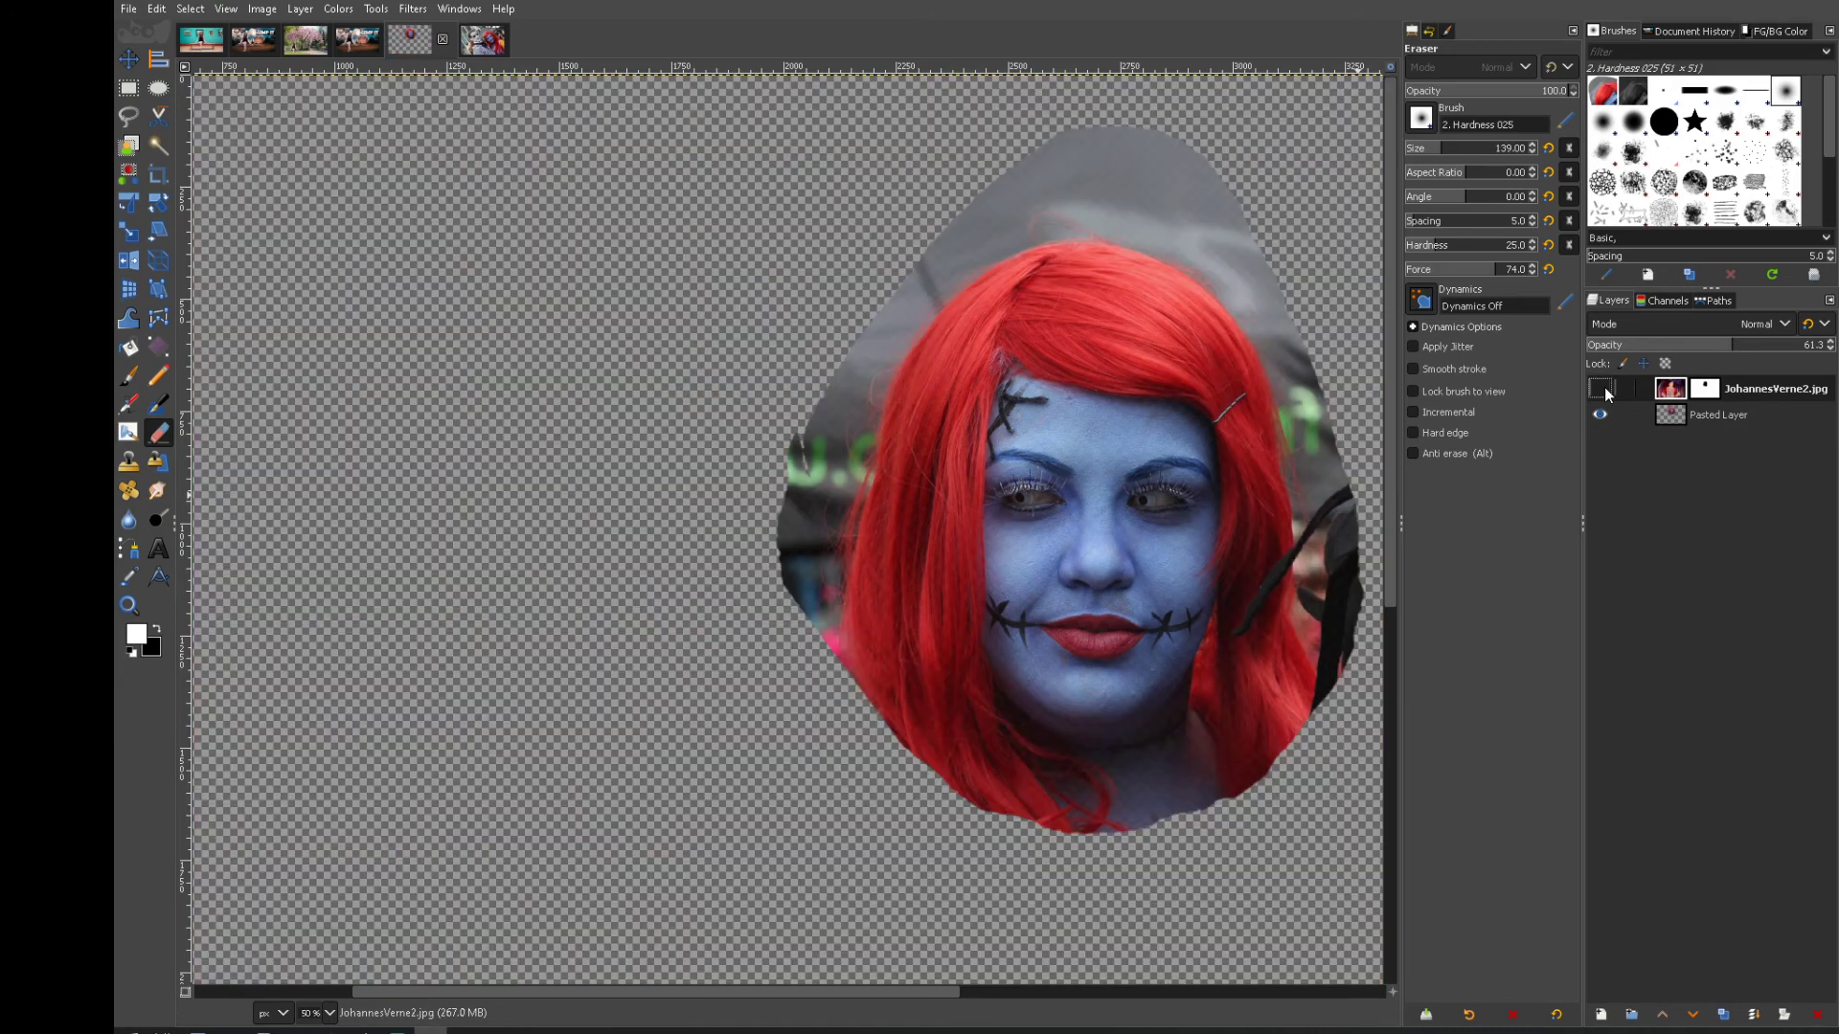
left_click(1600, 389)
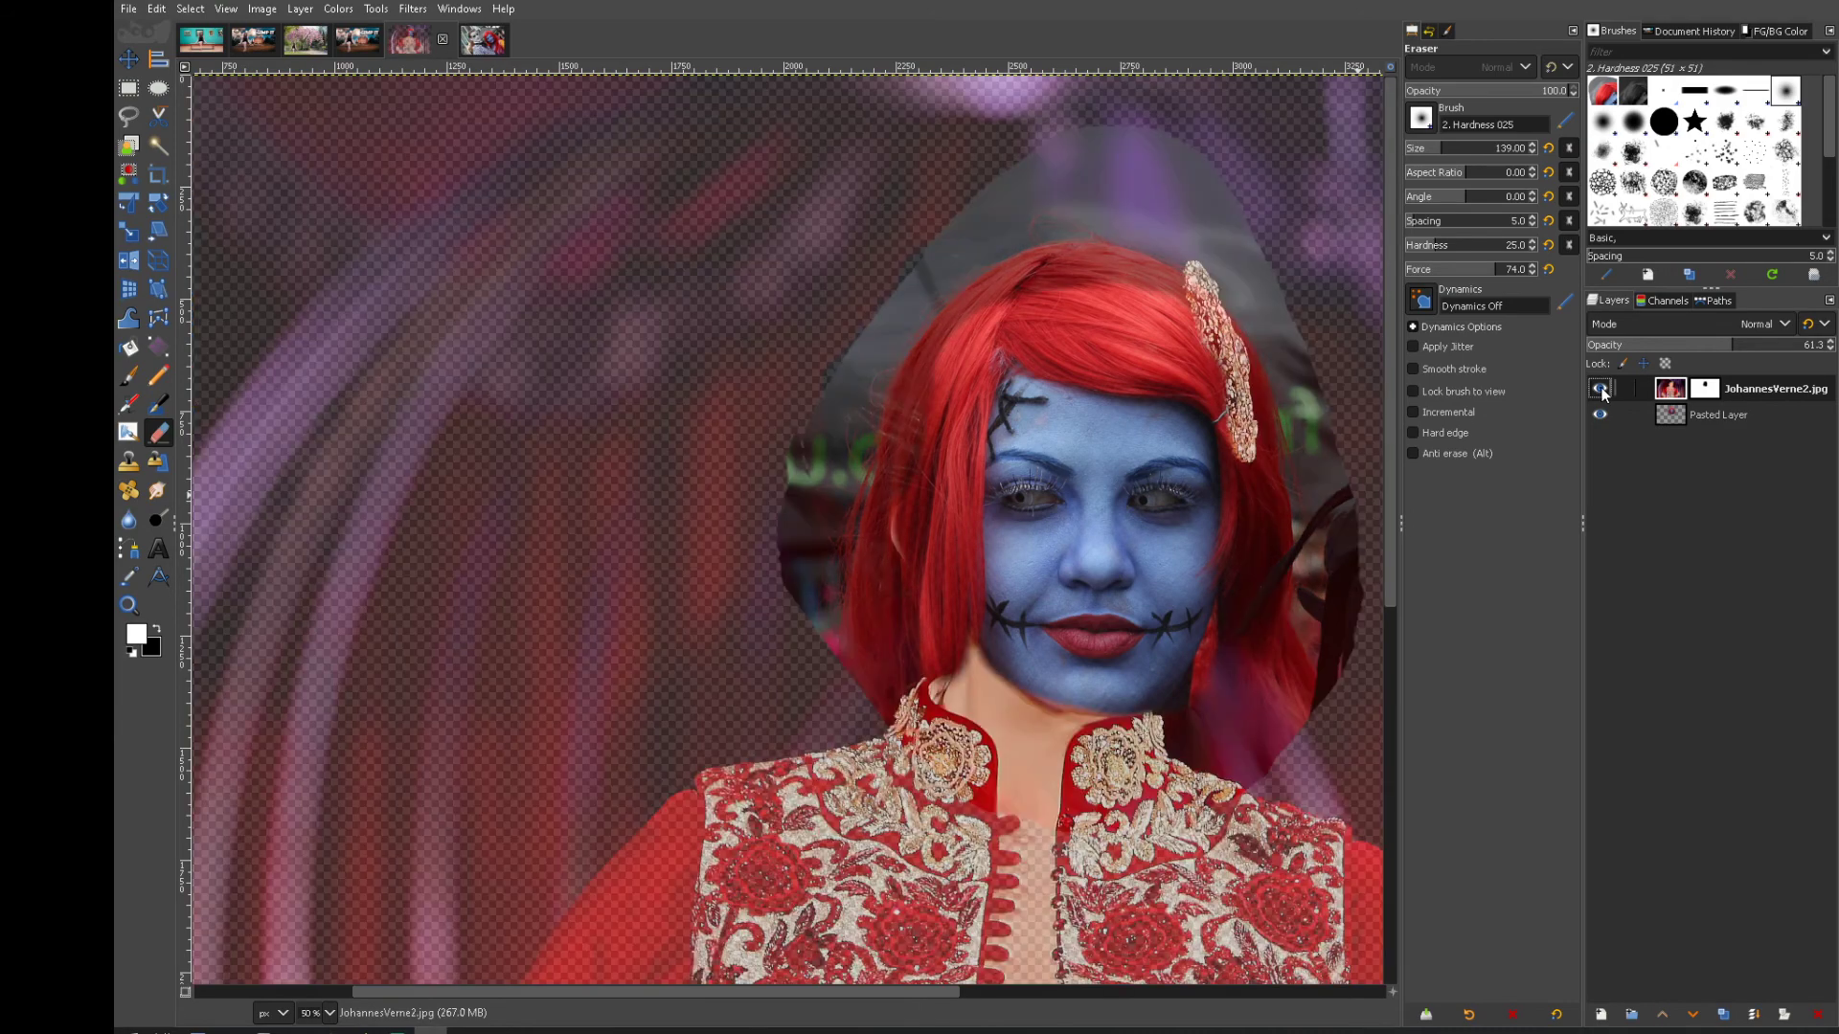
Erase the top photo around the neck and collar, then restore opacity to nearly full
mouse_move(926, 637)
left_mouse_down()
mouse_move(923, 701)
mouse_move(943, 742)
mouse_move(940, 625)
mouse_move(949, 727)
mouse_move(995, 816)
mouse_move(931, 616)
mouse_move(978, 740)
left_mouse_up()
key("ctrl+z")
key("ctrl+z")
key("ctrl+z")
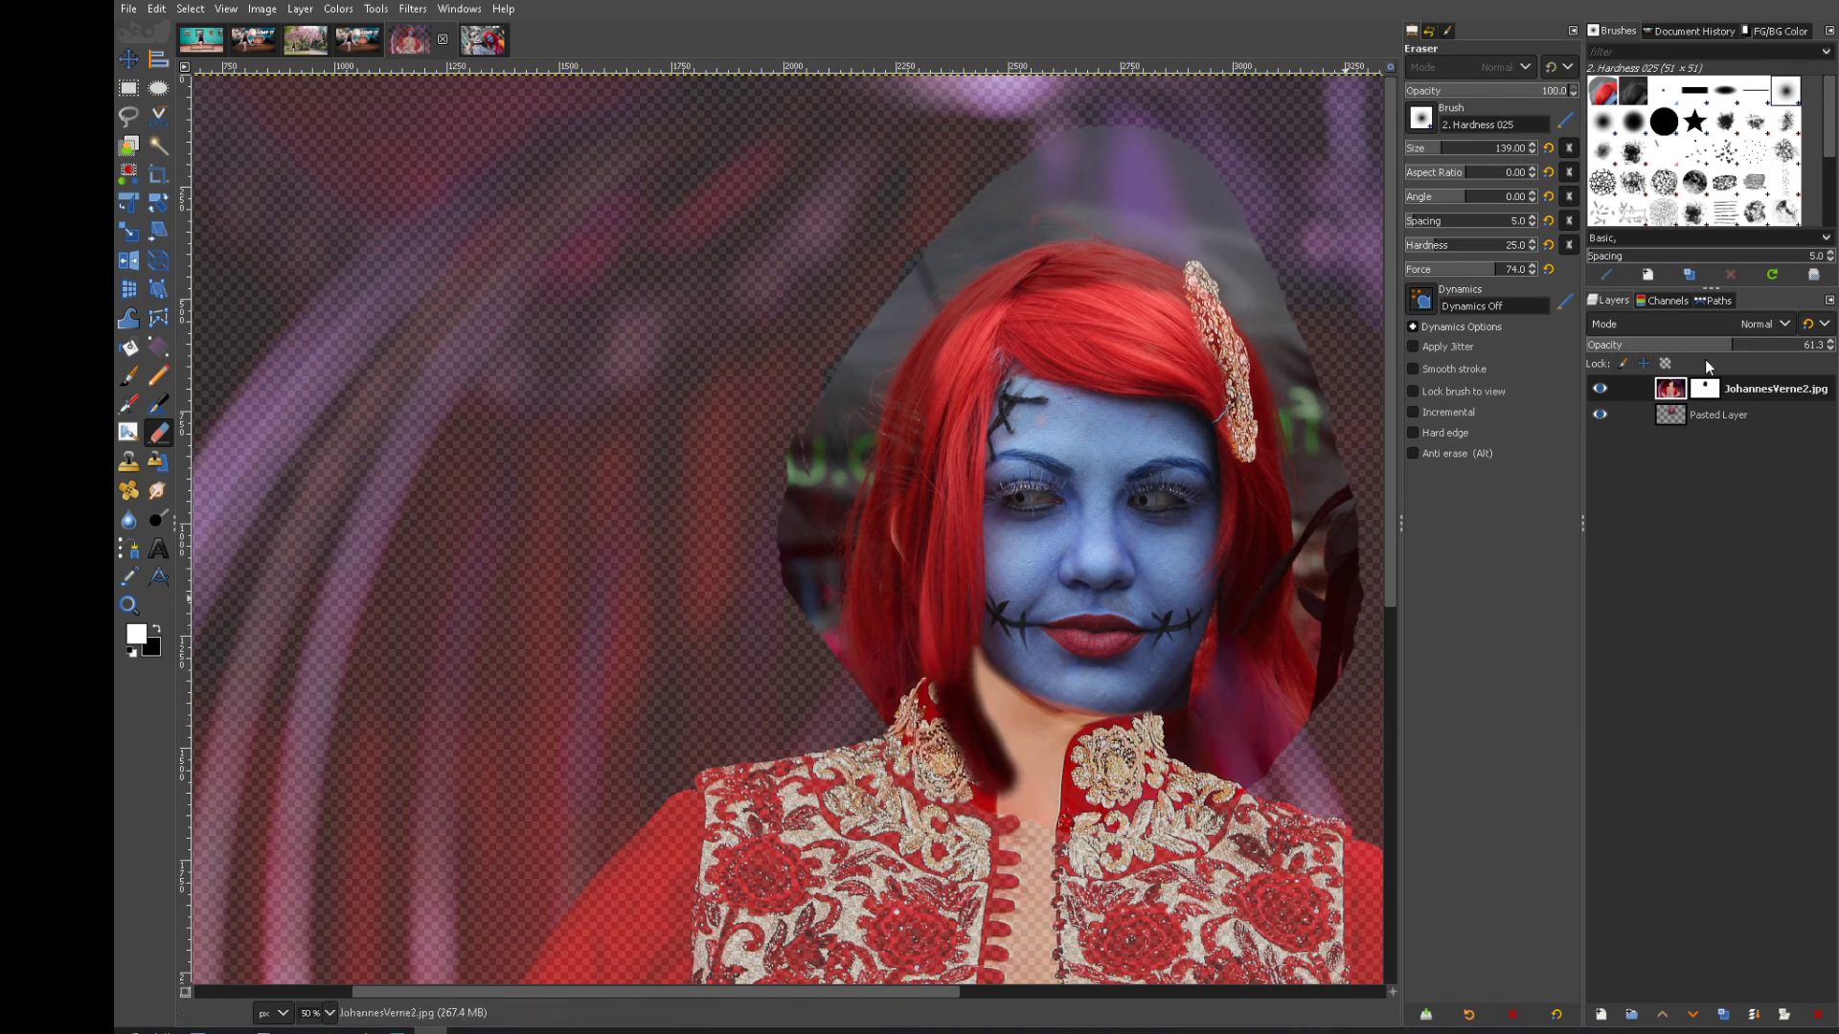
left_click_drag(1705, 351, 1693, 347)
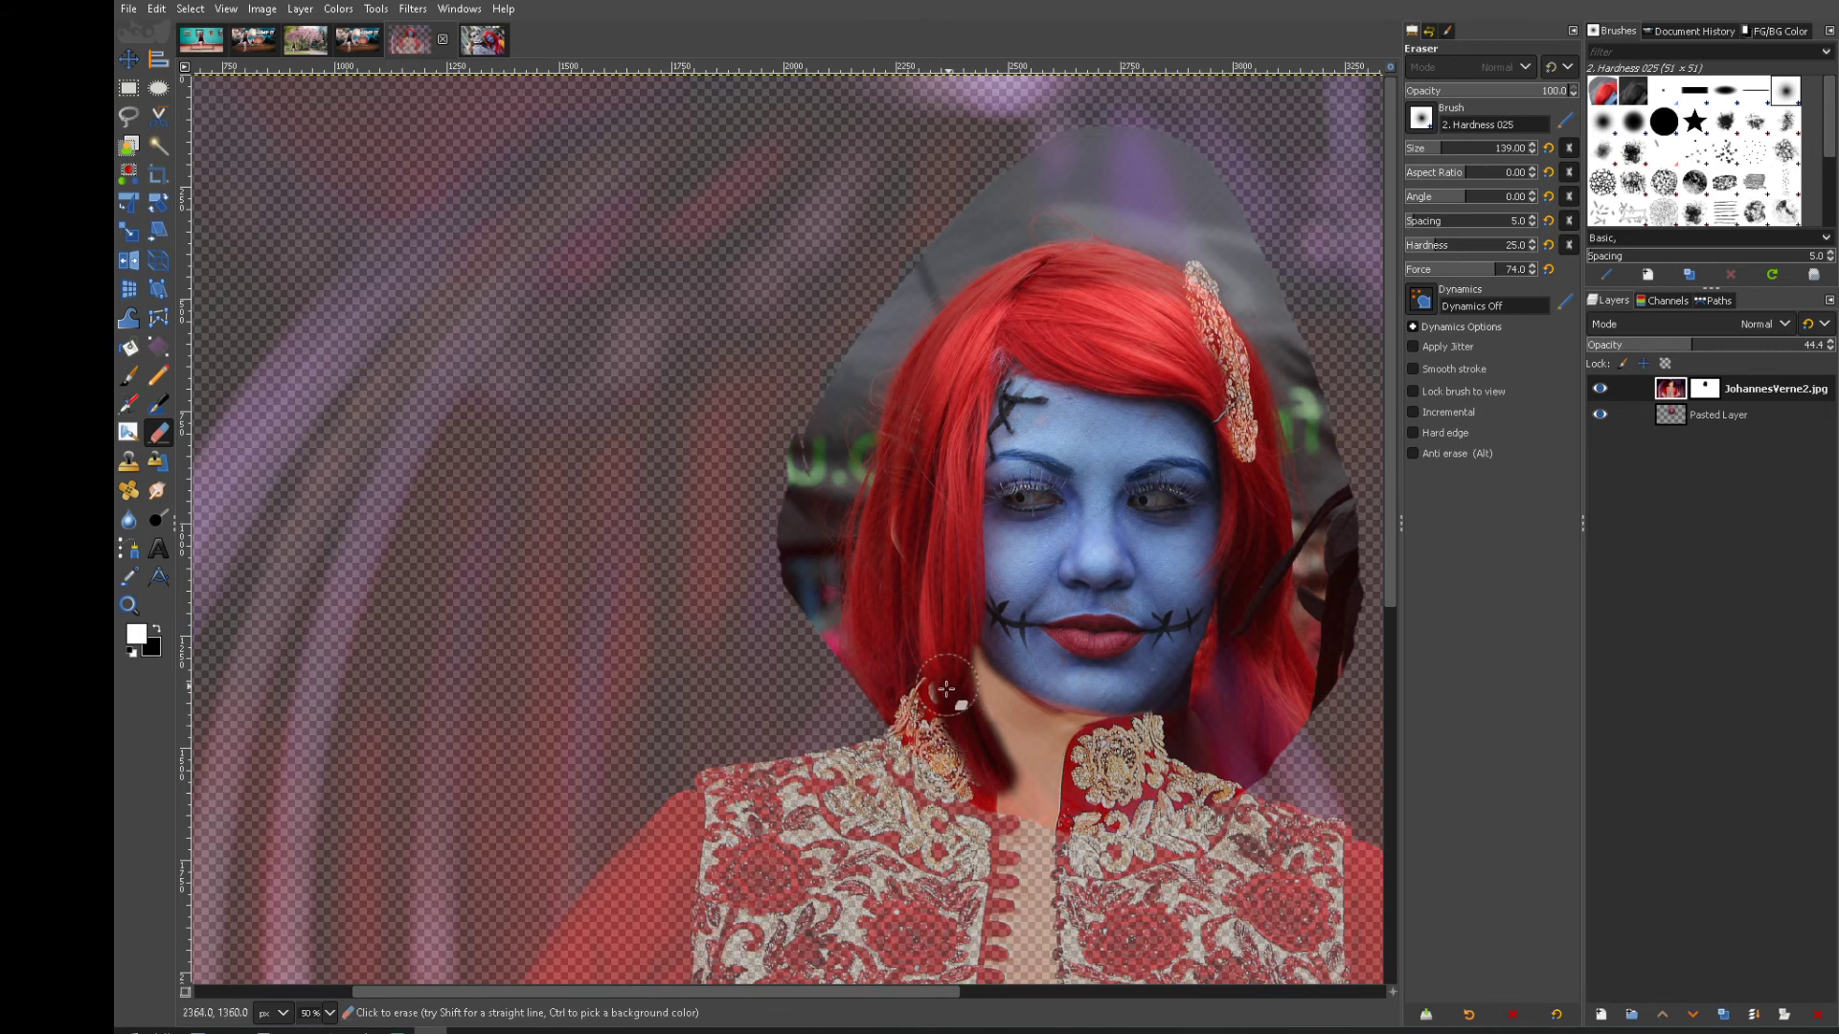
mouse_move(946, 689)
left_mouse_down()
mouse_move(903, 626)
mouse_move(939, 776)
mouse_move(847, 664)
left_mouse_up()
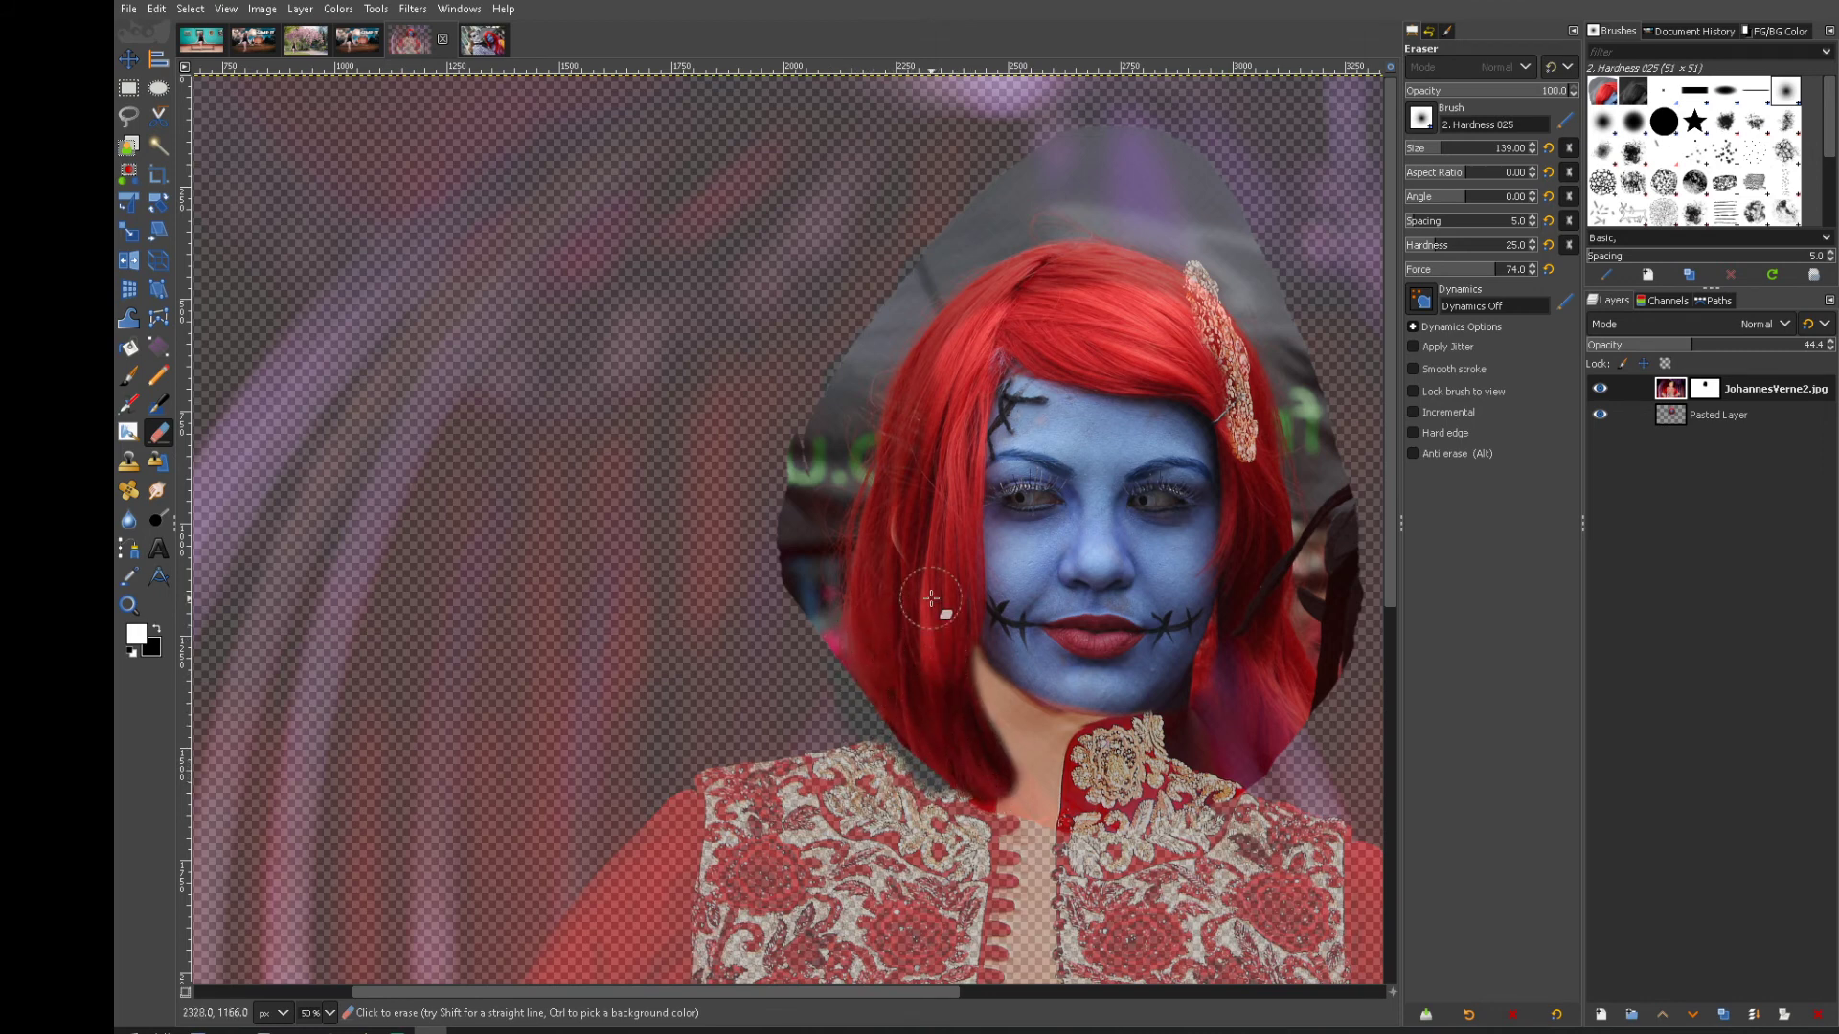
mouse_move(1276, 759)
left_mouse_down()
mouse_move(1284, 715)
mouse_move(1215, 762)
mouse_move(1207, 625)
mouse_move(1222, 752)
mouse_move(1261, 568)
left_mouse_up()
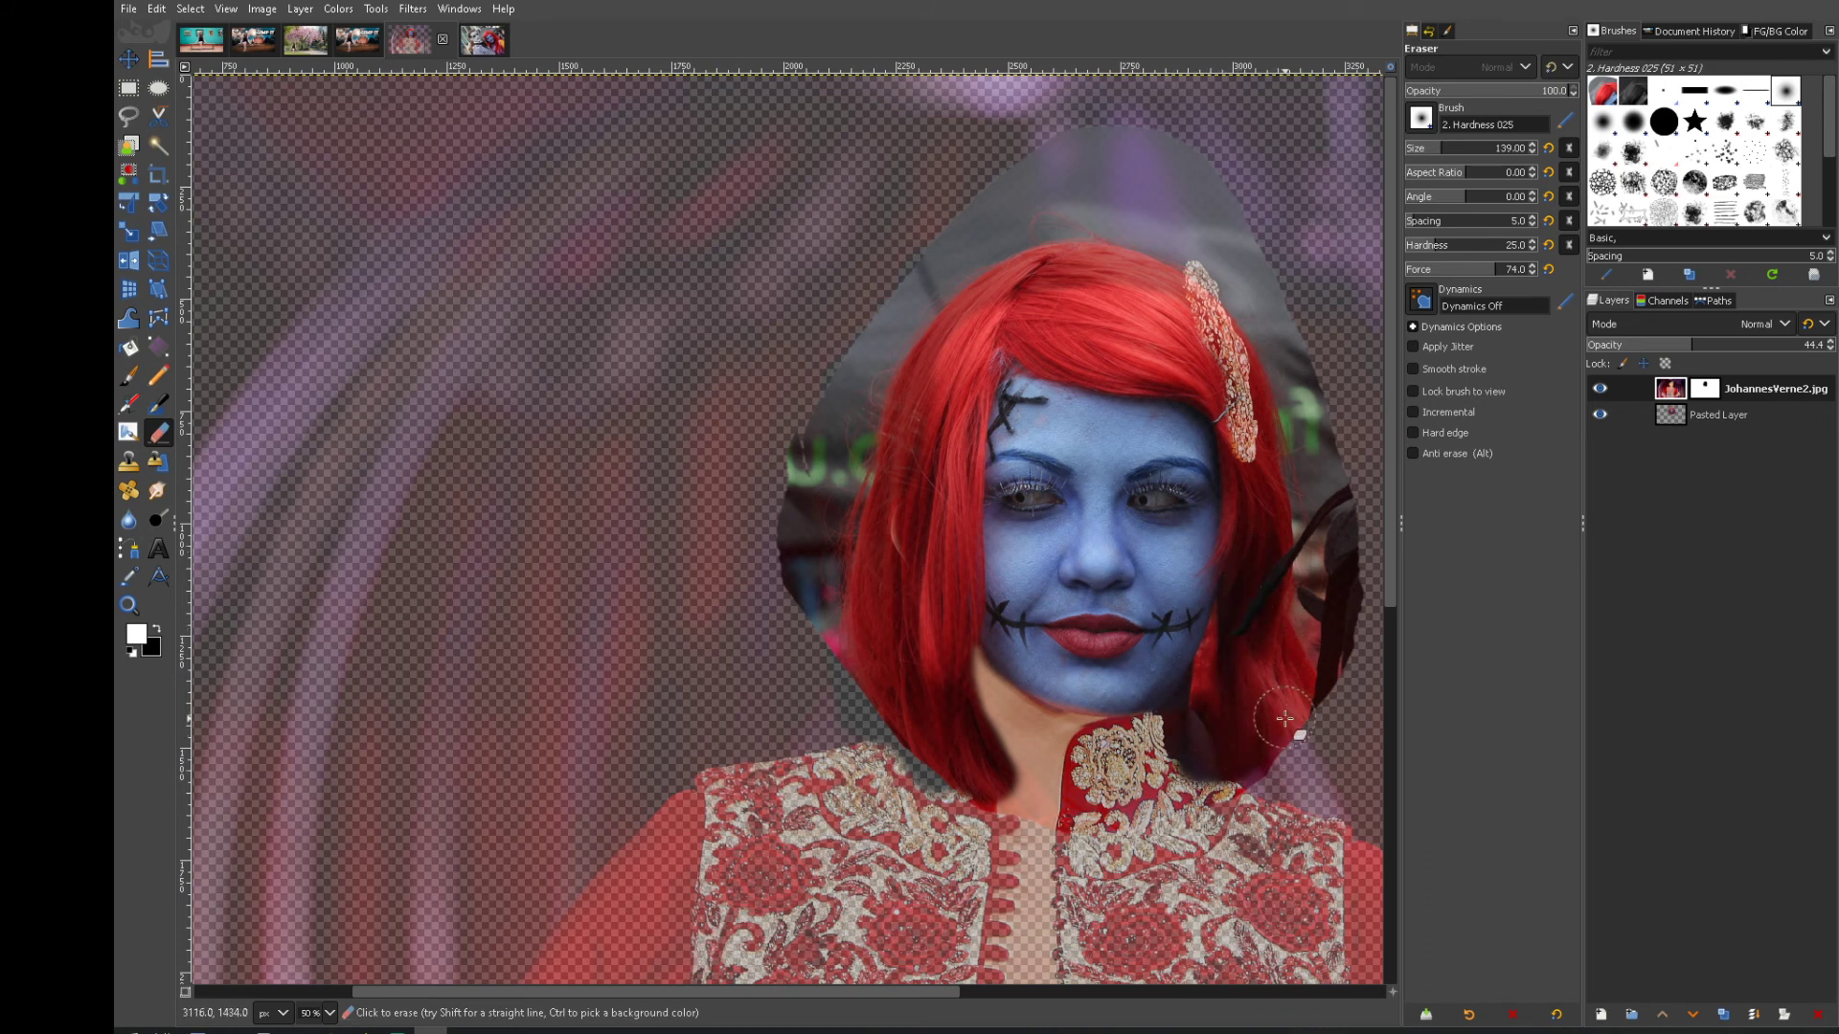
mouse_move(1114, 728)
left_mouse_down()
mouse_move(996, 672)
mouse_move(1044, 731)
mouse_move(1156, 715)
mouse_move(1051, 728)
mouse_move(992, 694)
mouse_move(1058, 787)
mouse_move(1053, 744)
mouse_move(1035, 787)
mouse_move(998, 789)
mouse_move(1056, 821)
left_mouse_up()
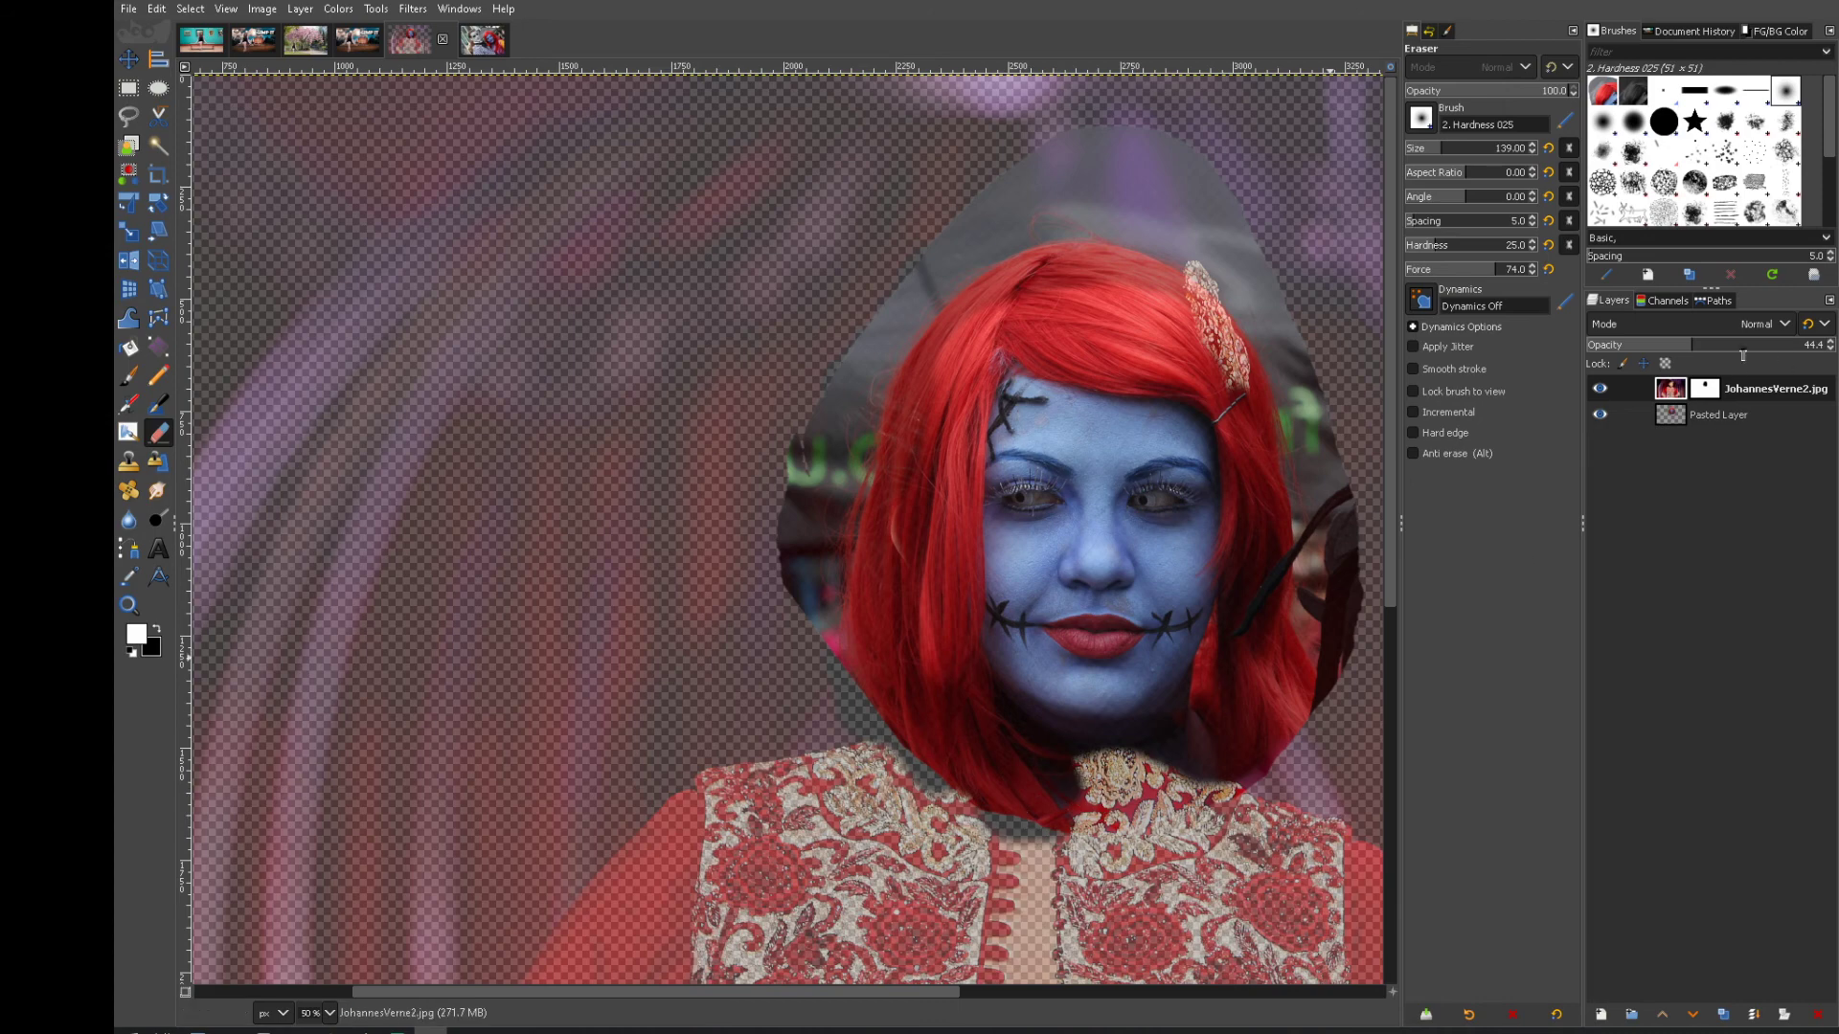
left_click_drag(1782, 351, 1825, 348)
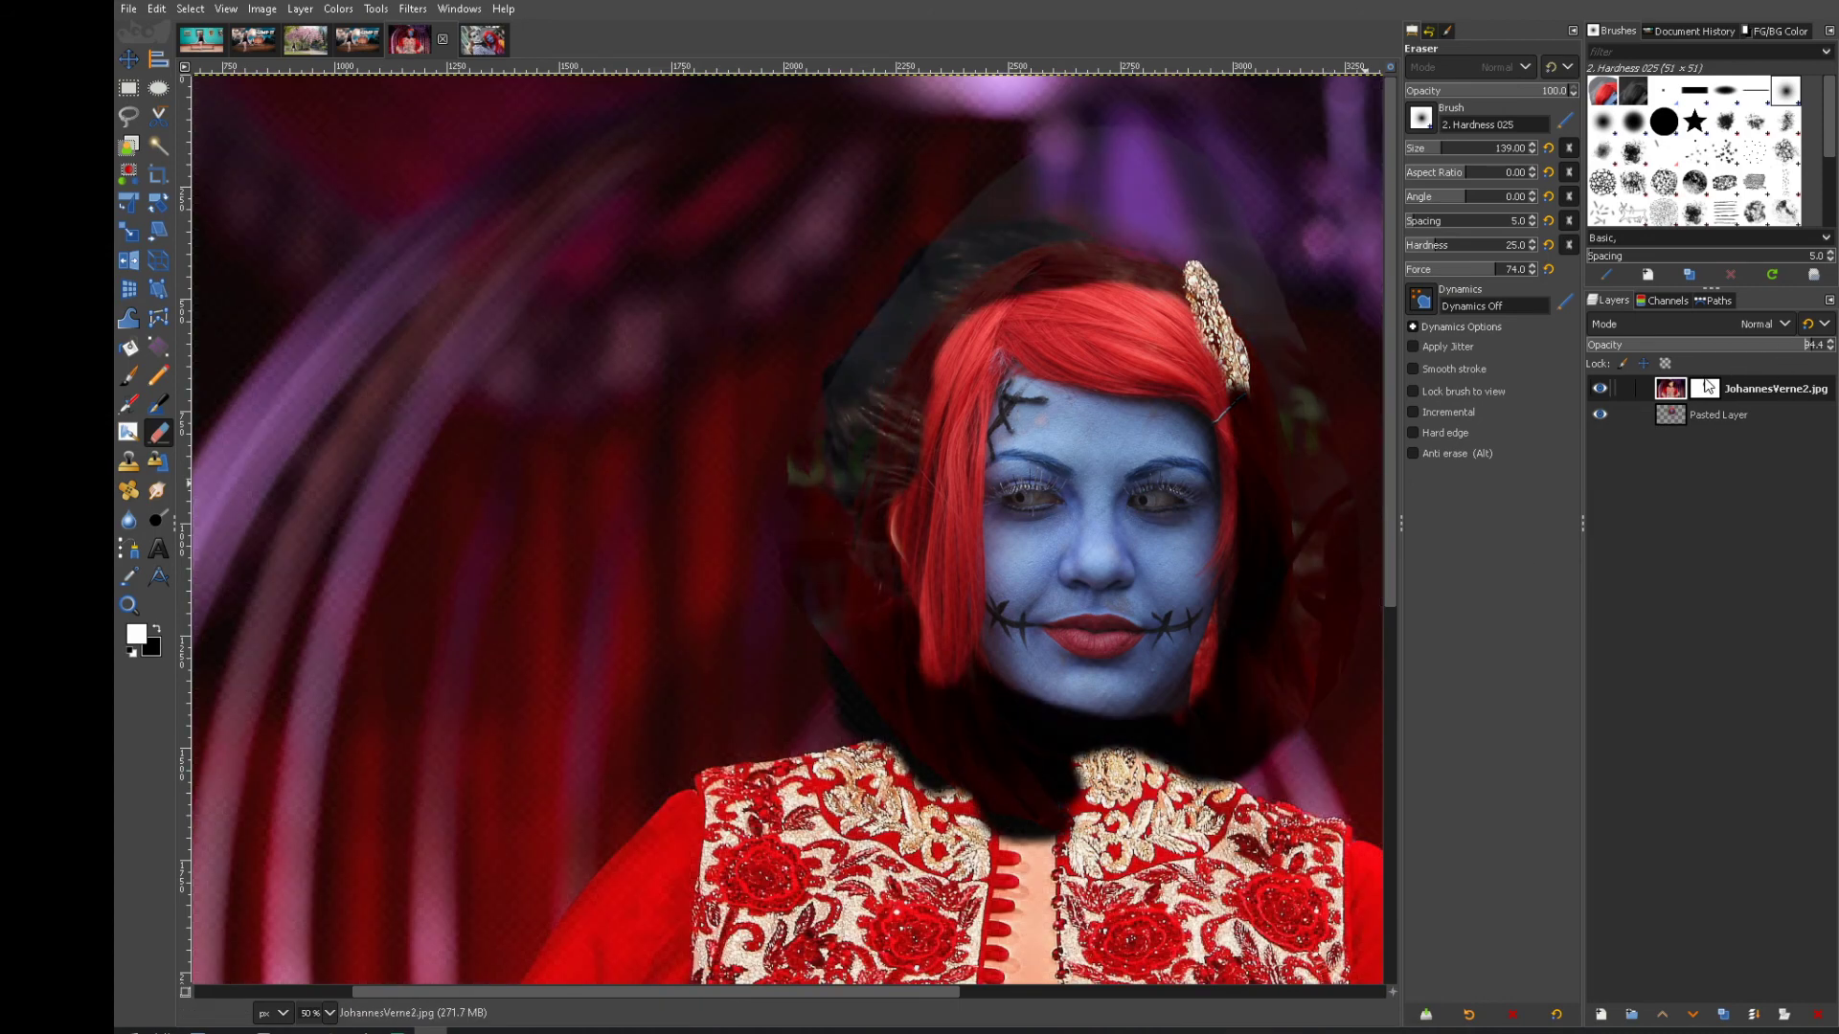
key("minus")
key("minus")
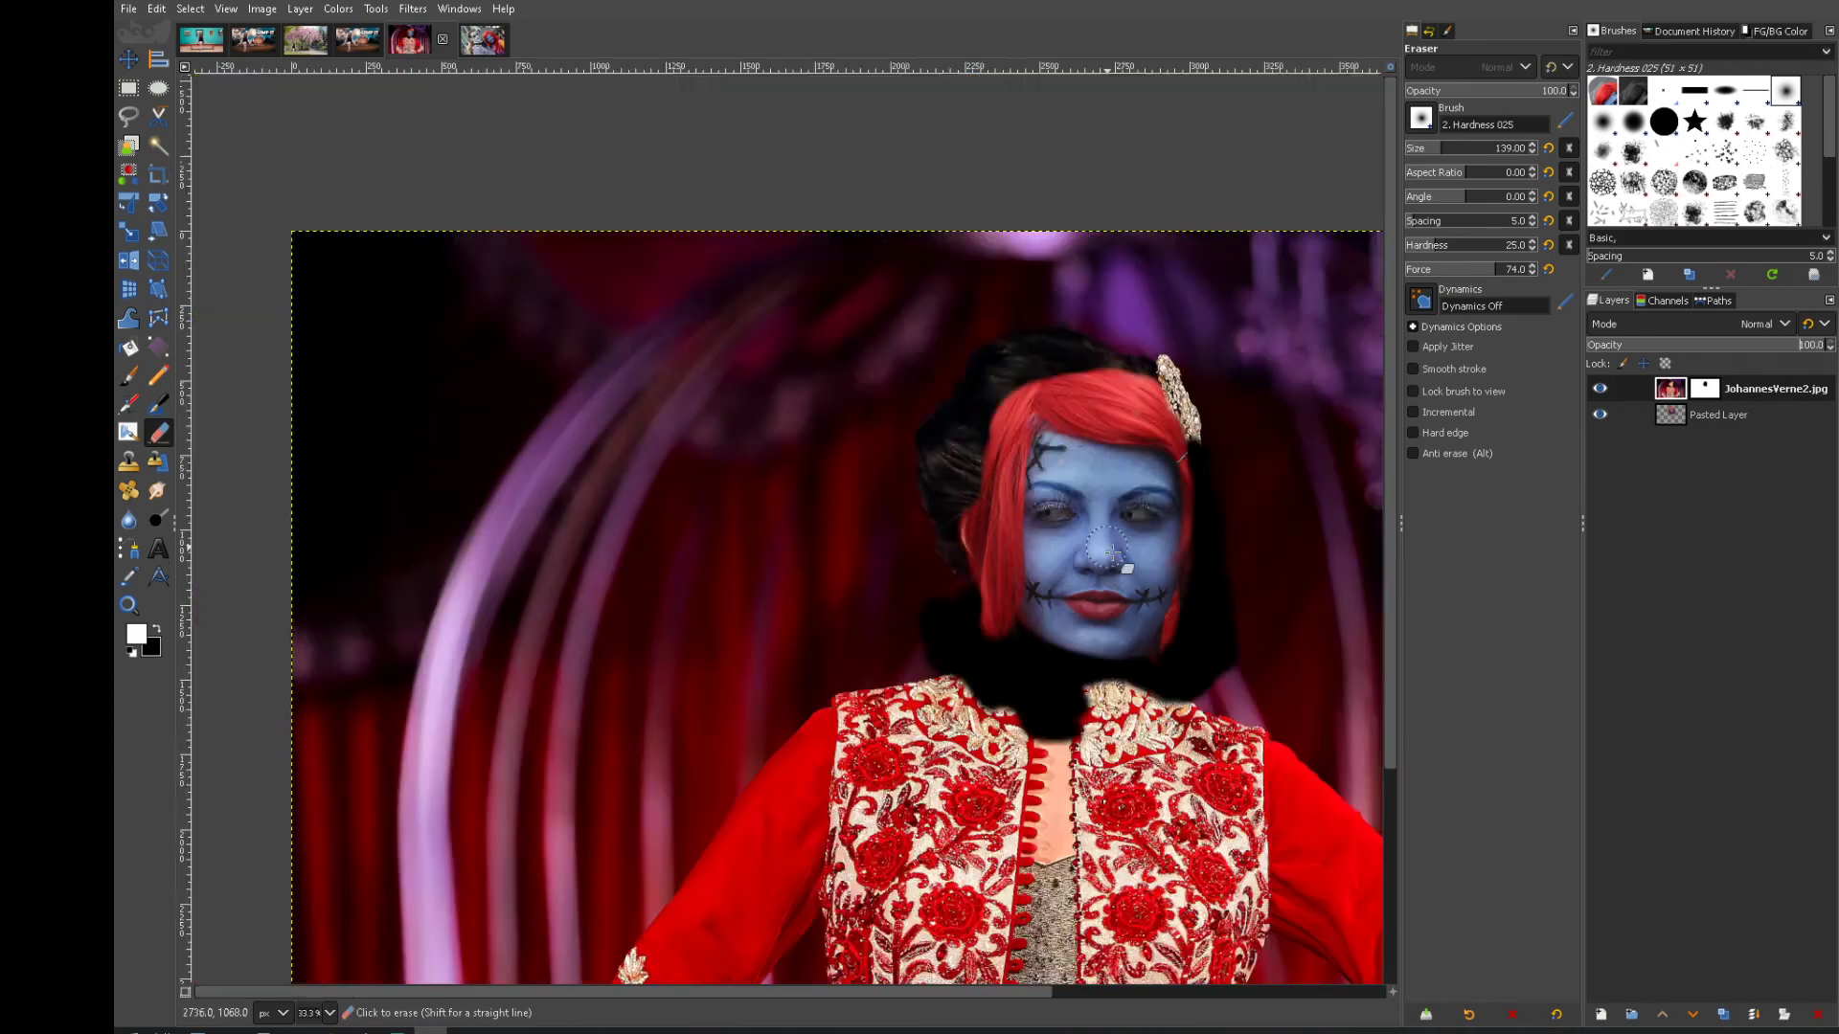
key("1")
key("minus")
key("minus")
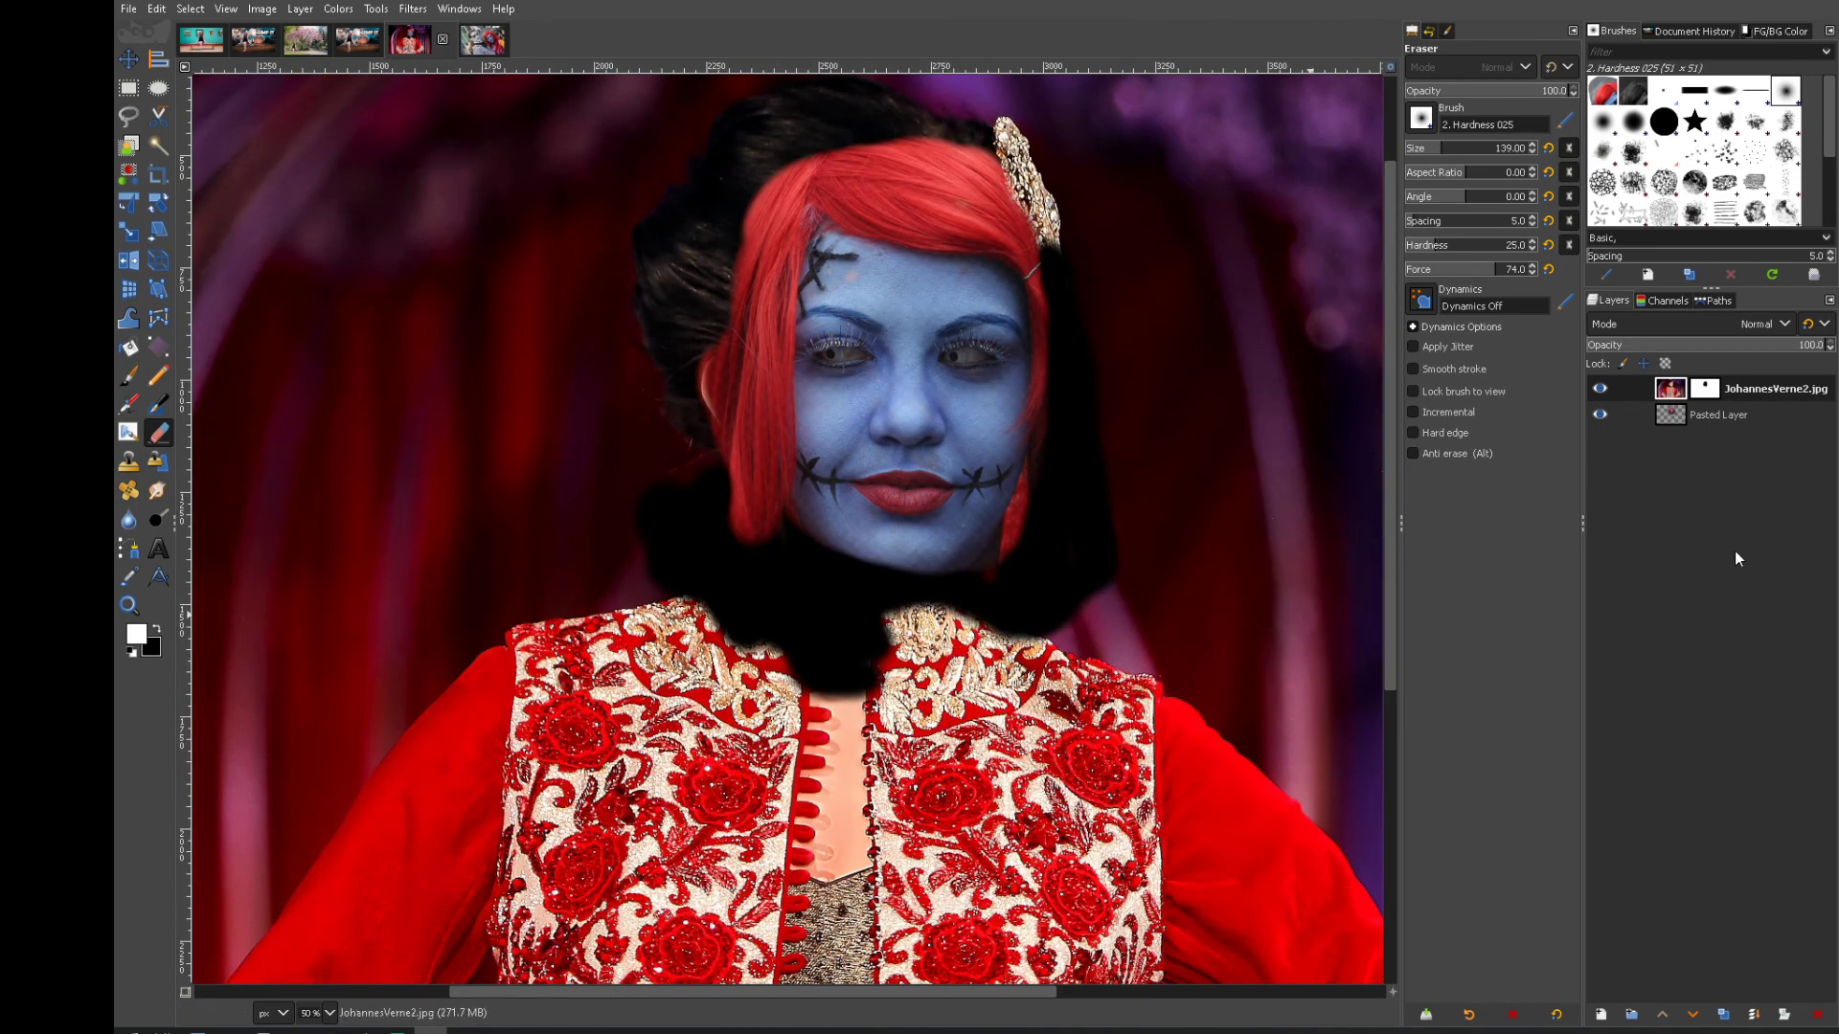
left_click(1601, 410)
left_click(1601, 410)
left_click(1600, 388)
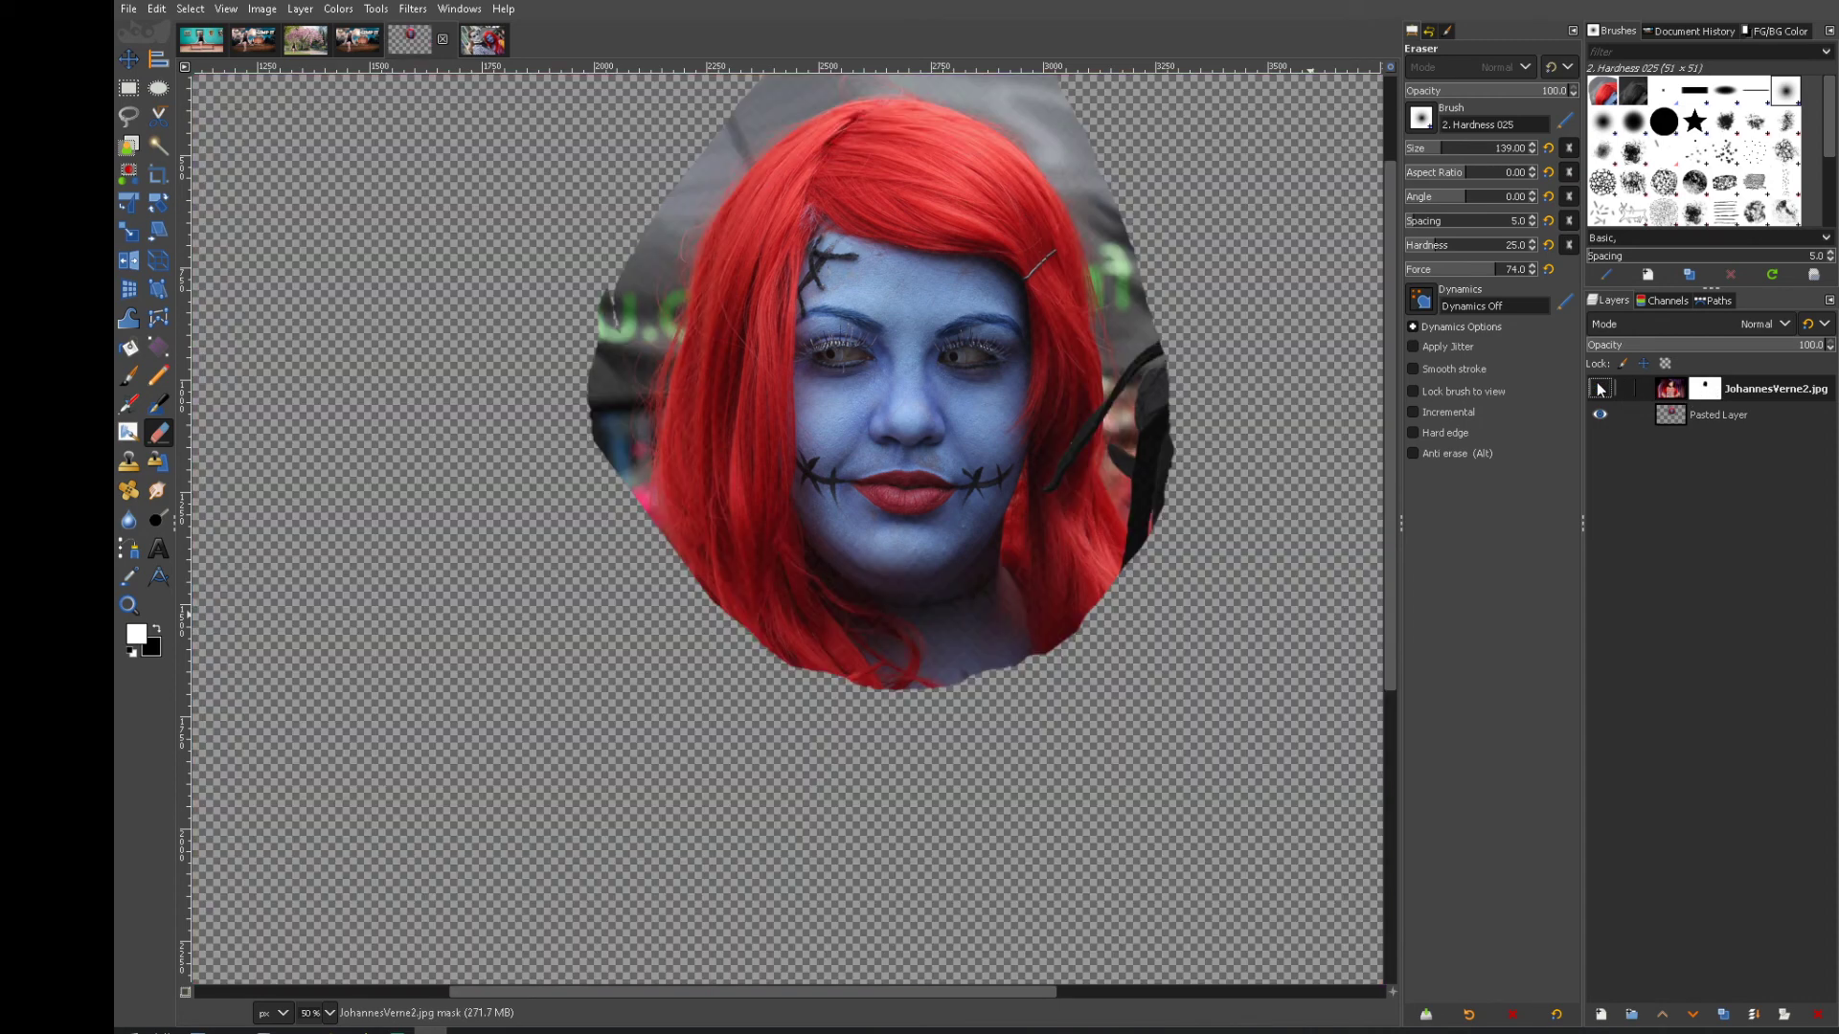
left_click(1600, 388)
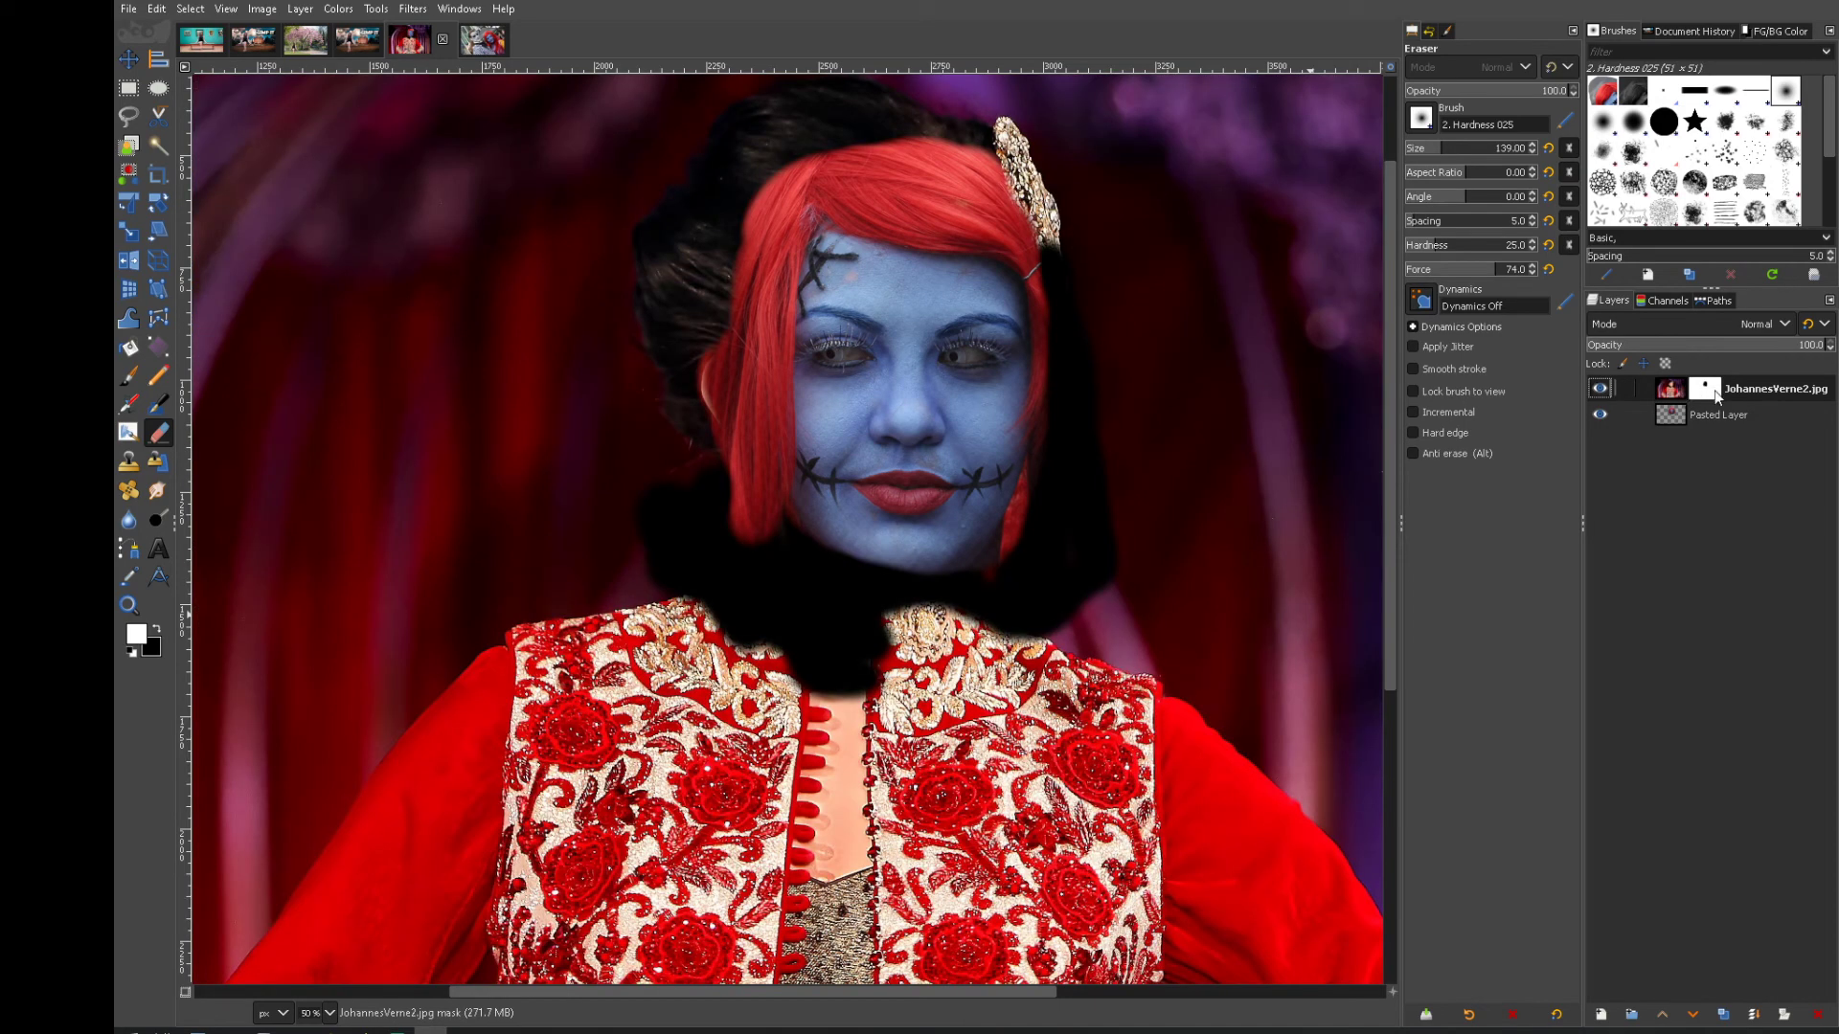
Erase the dark fur beside the chin, both jaw sides, left face edge and neck
mouse_move(800, 559)
left_mouse_down()
mouse_move(735, 476)
mouse_move(725, 500)
mouse_move(758, 563)
mouse_move(704, 489)
mouse_move(667, 507)
mouse_move(768, 612)
mouse_move(868, 573)
mouse_move(842, 656)
mouse_move(885, 634)
mouse_move(889, 598)
mouse_move(850, 666)
mouse_move(661, 543)
left_mouse_up()
mouse_move(877, 575)
left_mouse_down()
mouse_move(993, 579)
mouse_move(1034, 488)
mouse_move(1028, 319)
left_mouse_up()
mouse_move(1024, 571)
left_mouse_down()
mouse_move(1049, 598)
mouse_move(1077, 537)
mouse_move(1058, 287)
mouse_move(1032, 238)
left_mouse_up()
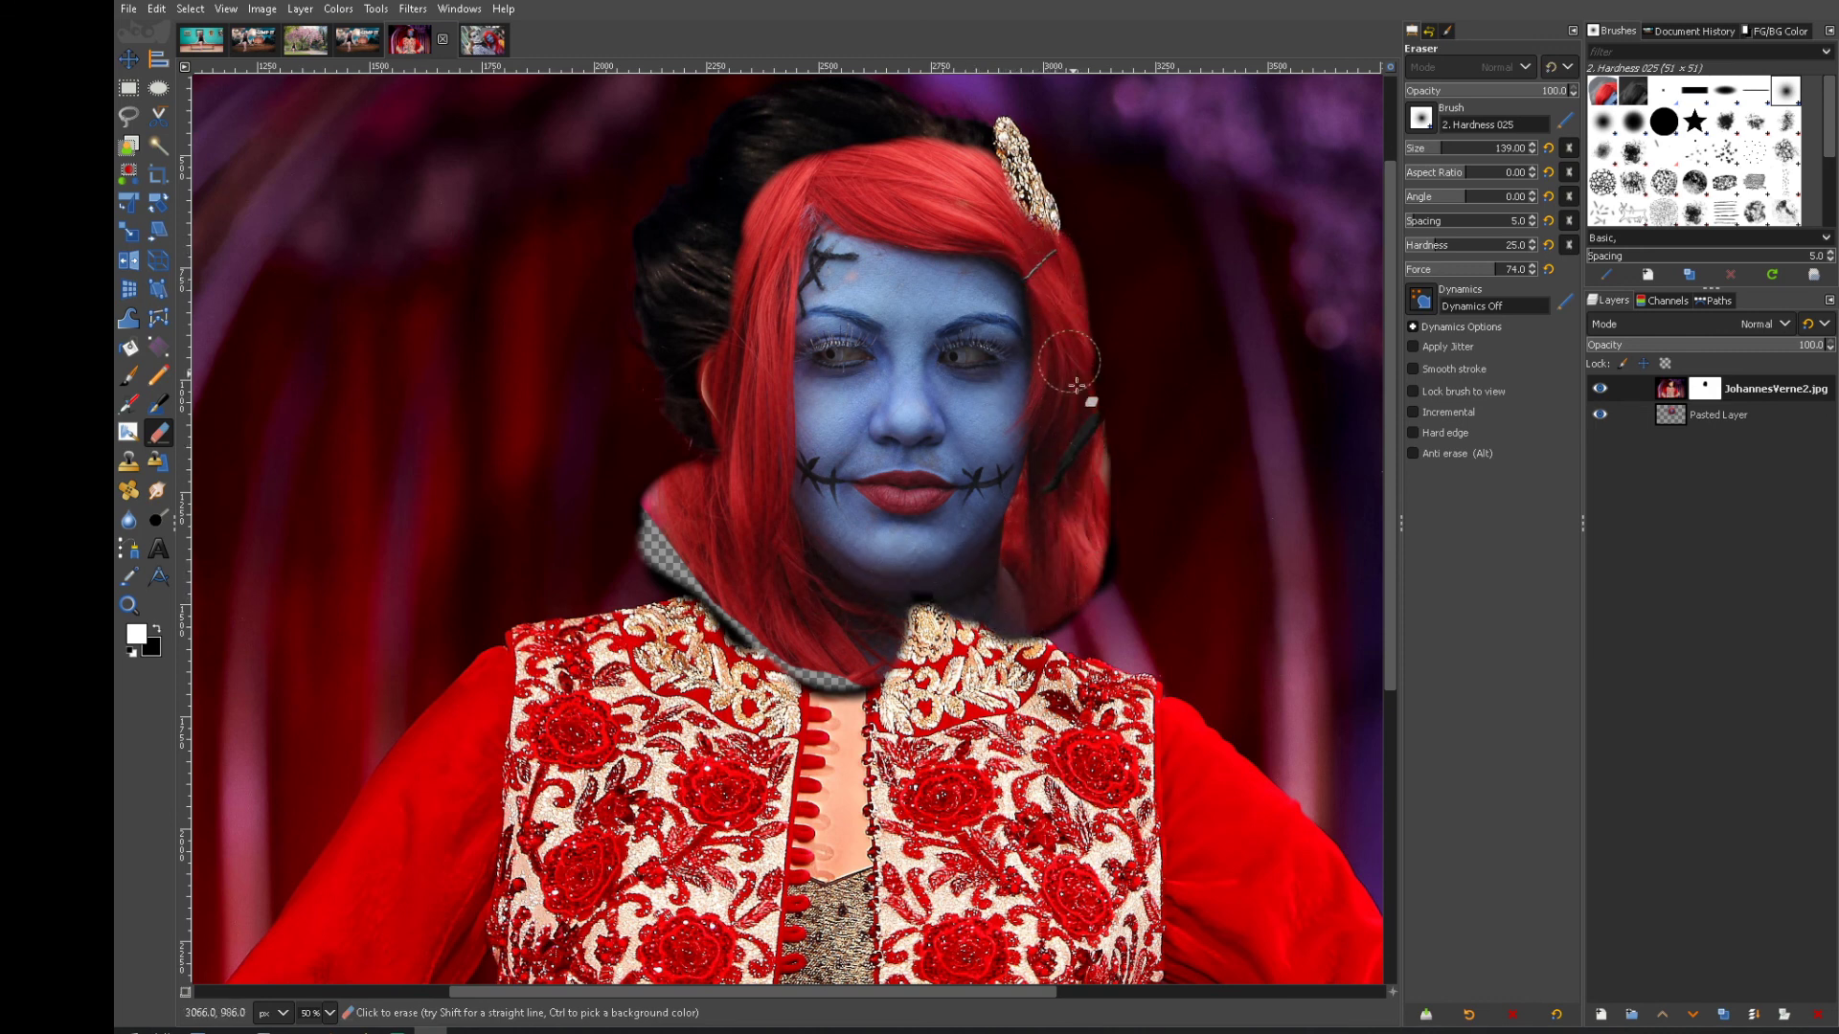
mouse_move(1076, 384)
left_mouse_down()
mouse_move(1084, 571)
mouse_move(1008, 638)
mouse_move(1085, 570)
left_mouse_up()
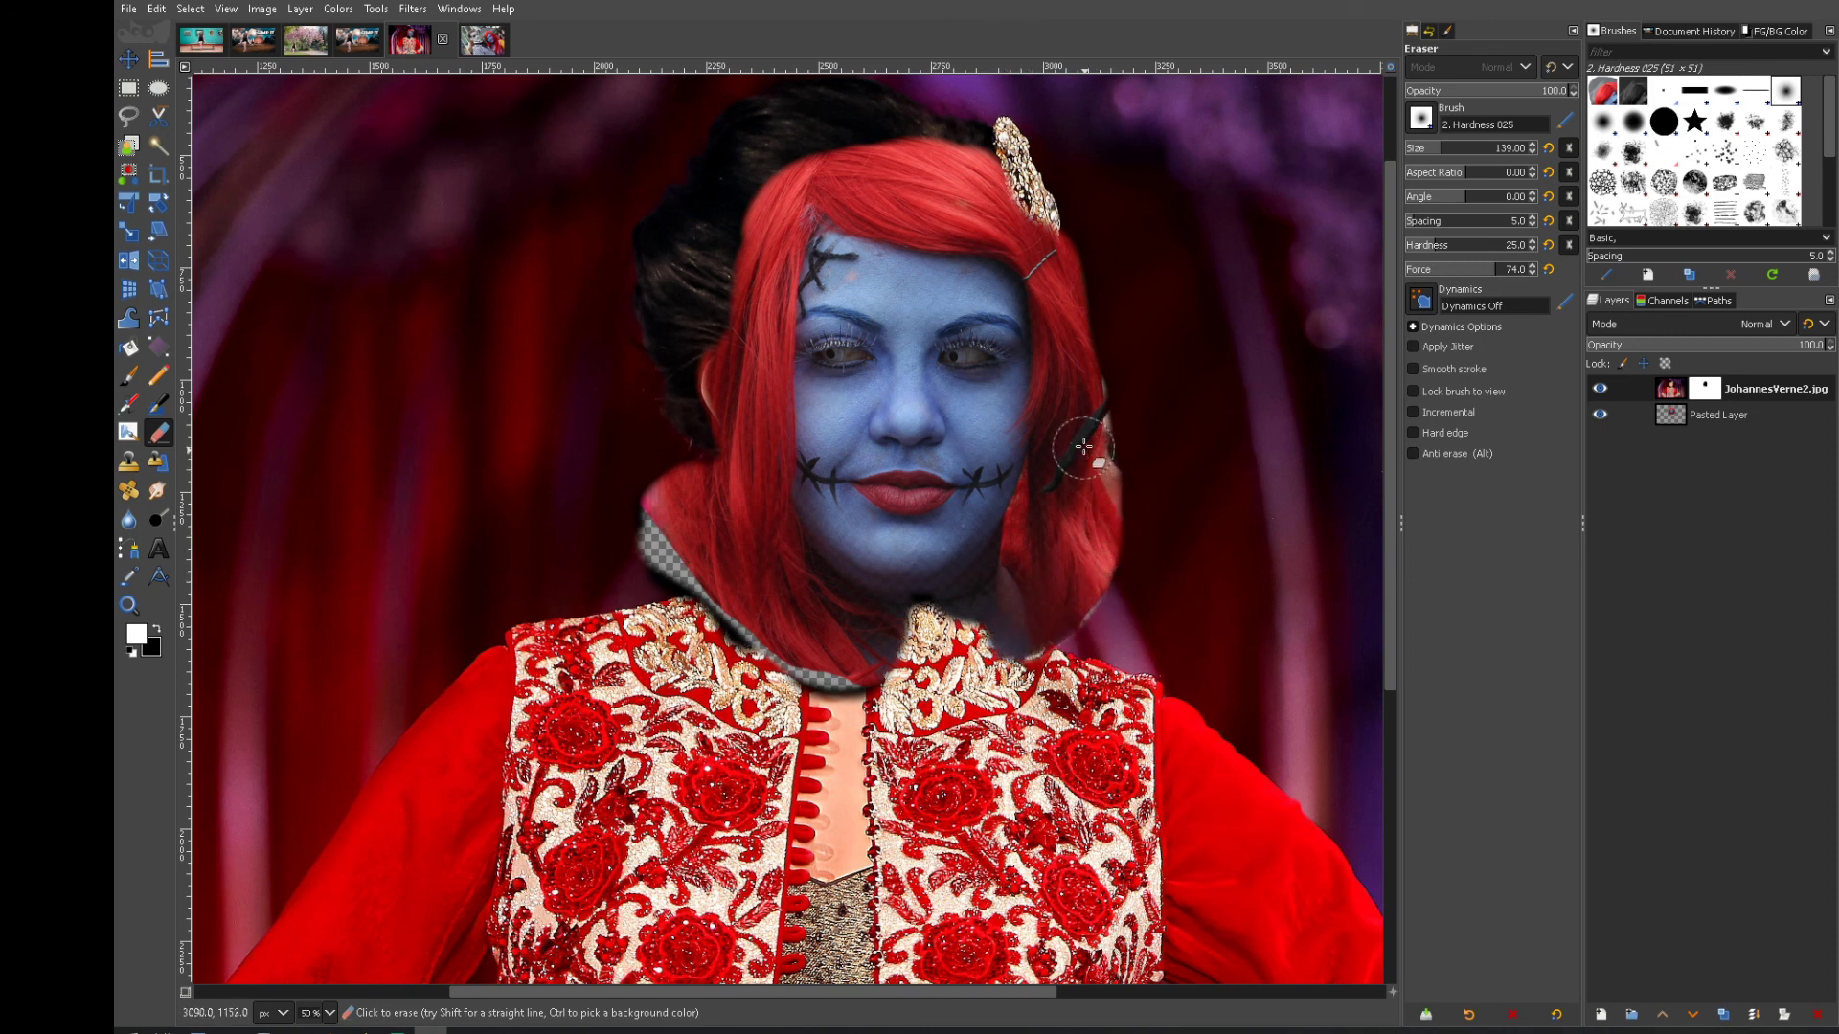
mouse_move(788, 322)
left_mouse_down()
mouse_move(734, 333)
mouse_move(724, 293)
mouse_move(787, 181)
mouse_move(732, 248)
mouse_move(731, 410)
left_mouse_up()
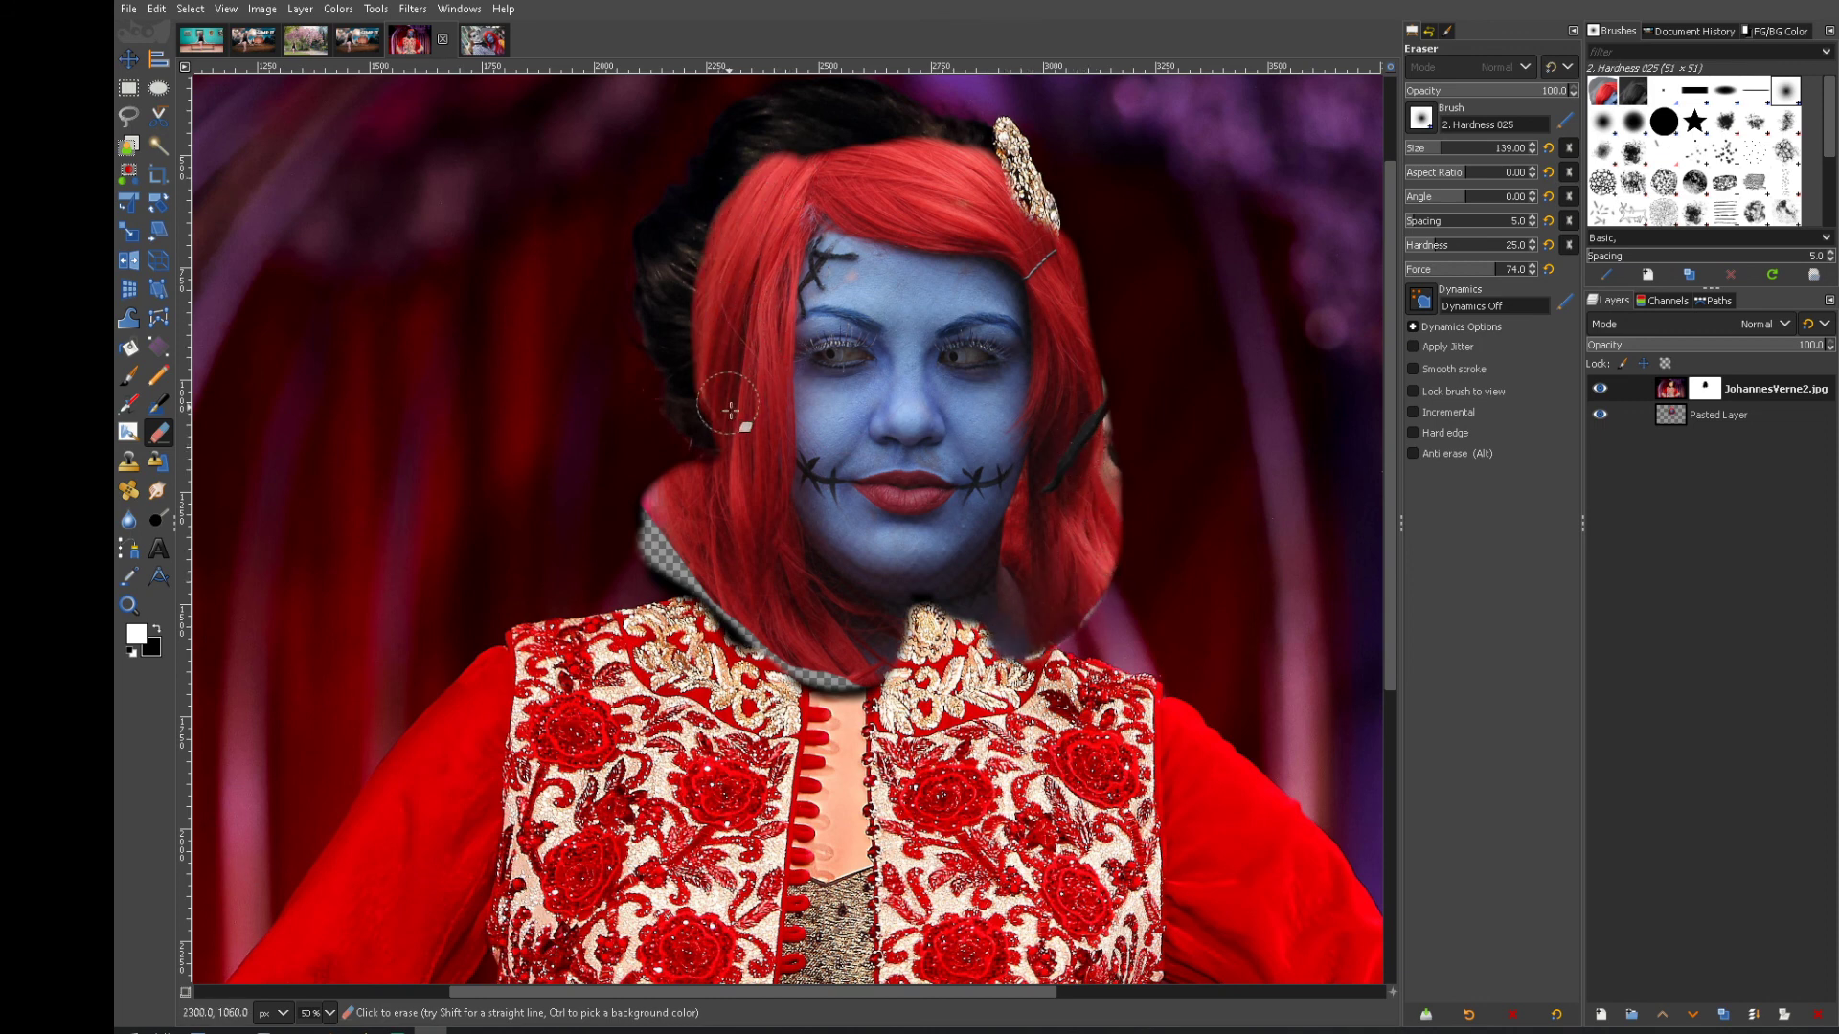
mouse_move(845, 635)
left_mouse_down()
mouse_move(901, 651)
mouse_move(978, 586)
mouse_move(935, 610)
mouse_move(975, 644)
mouse_move(884, 665)
mouse_move(1000, 642)
mouse_move(885, 677)
left_mouse_up()
scroll(982, 694, "down", 6)
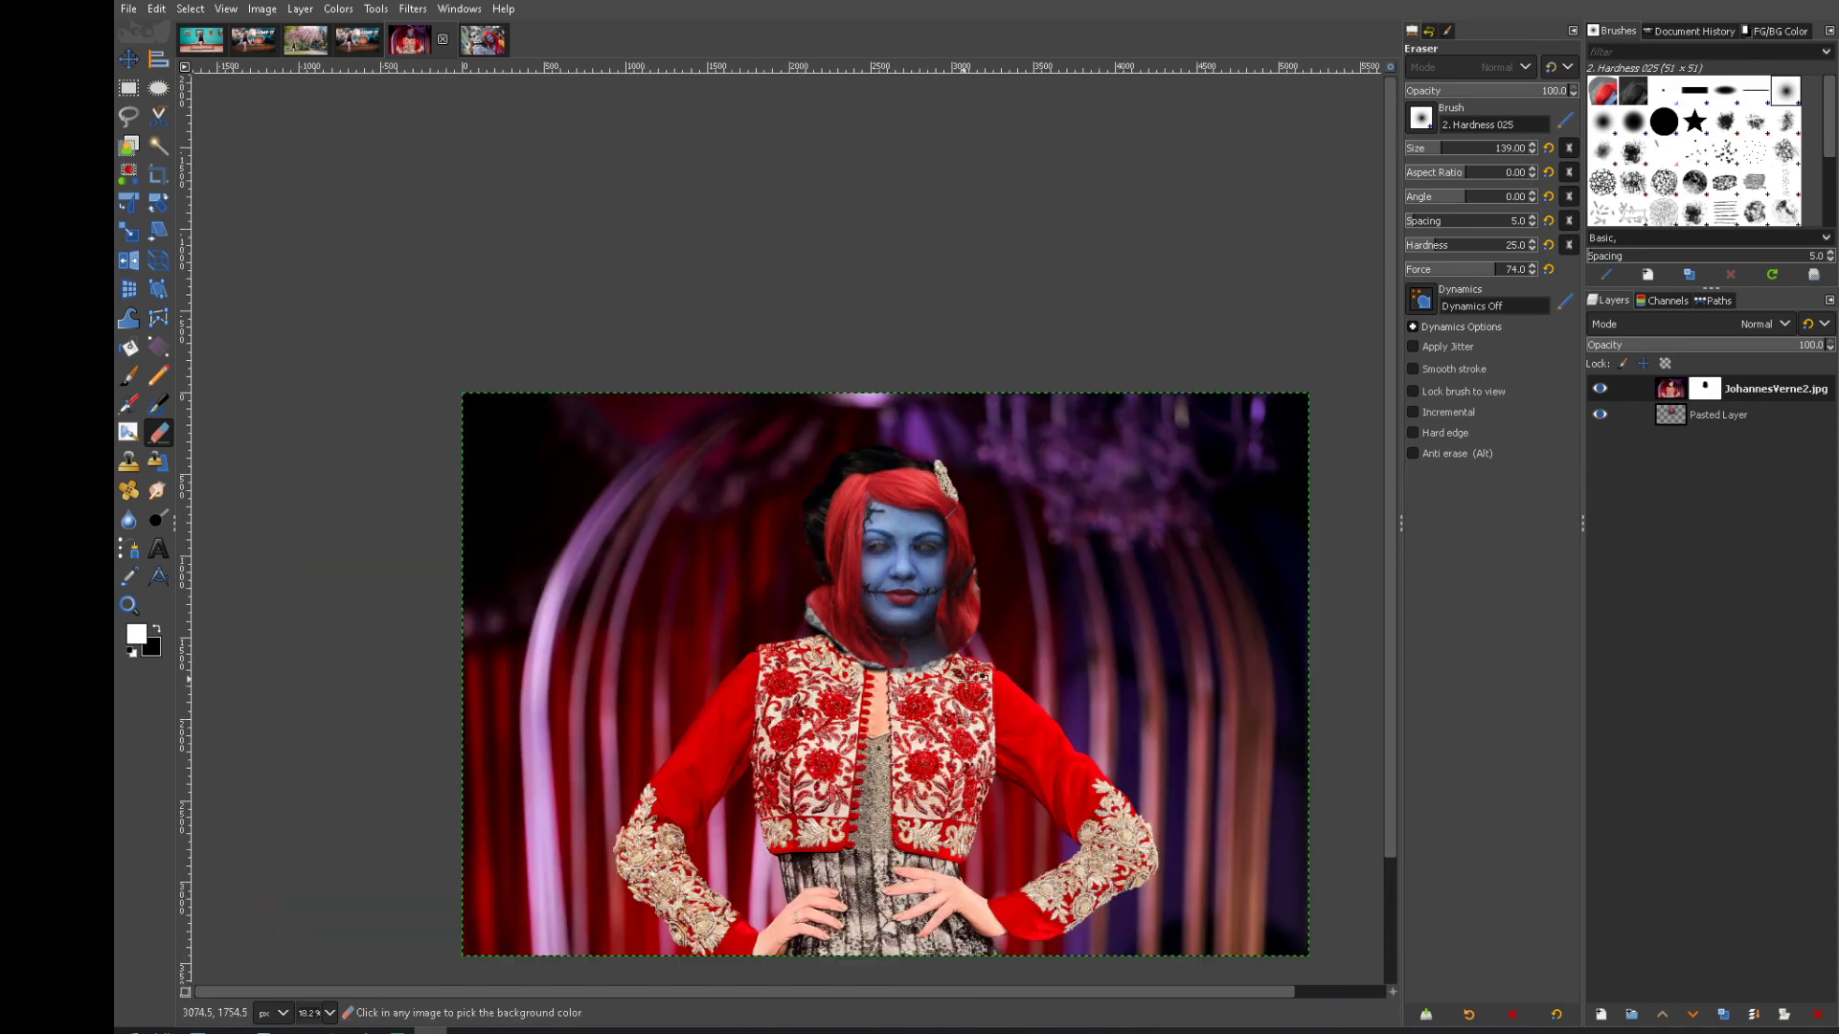
scroll(982, 699, "up", 3)
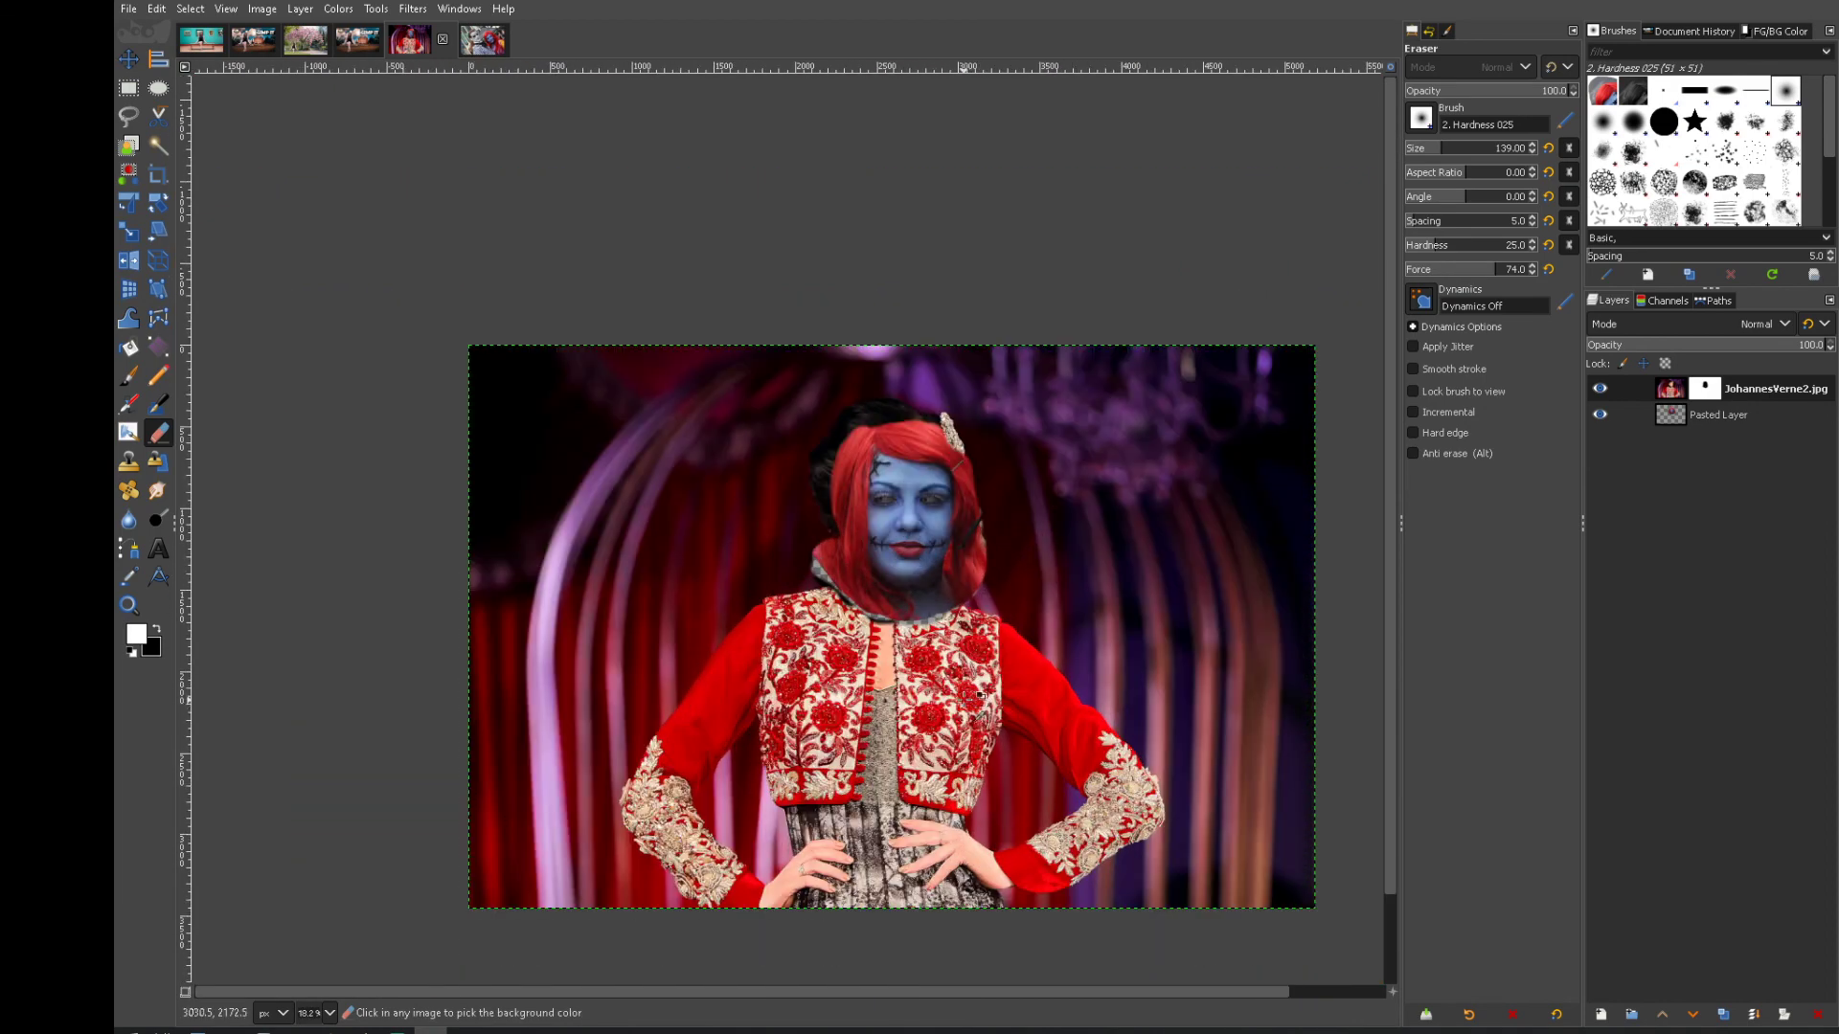